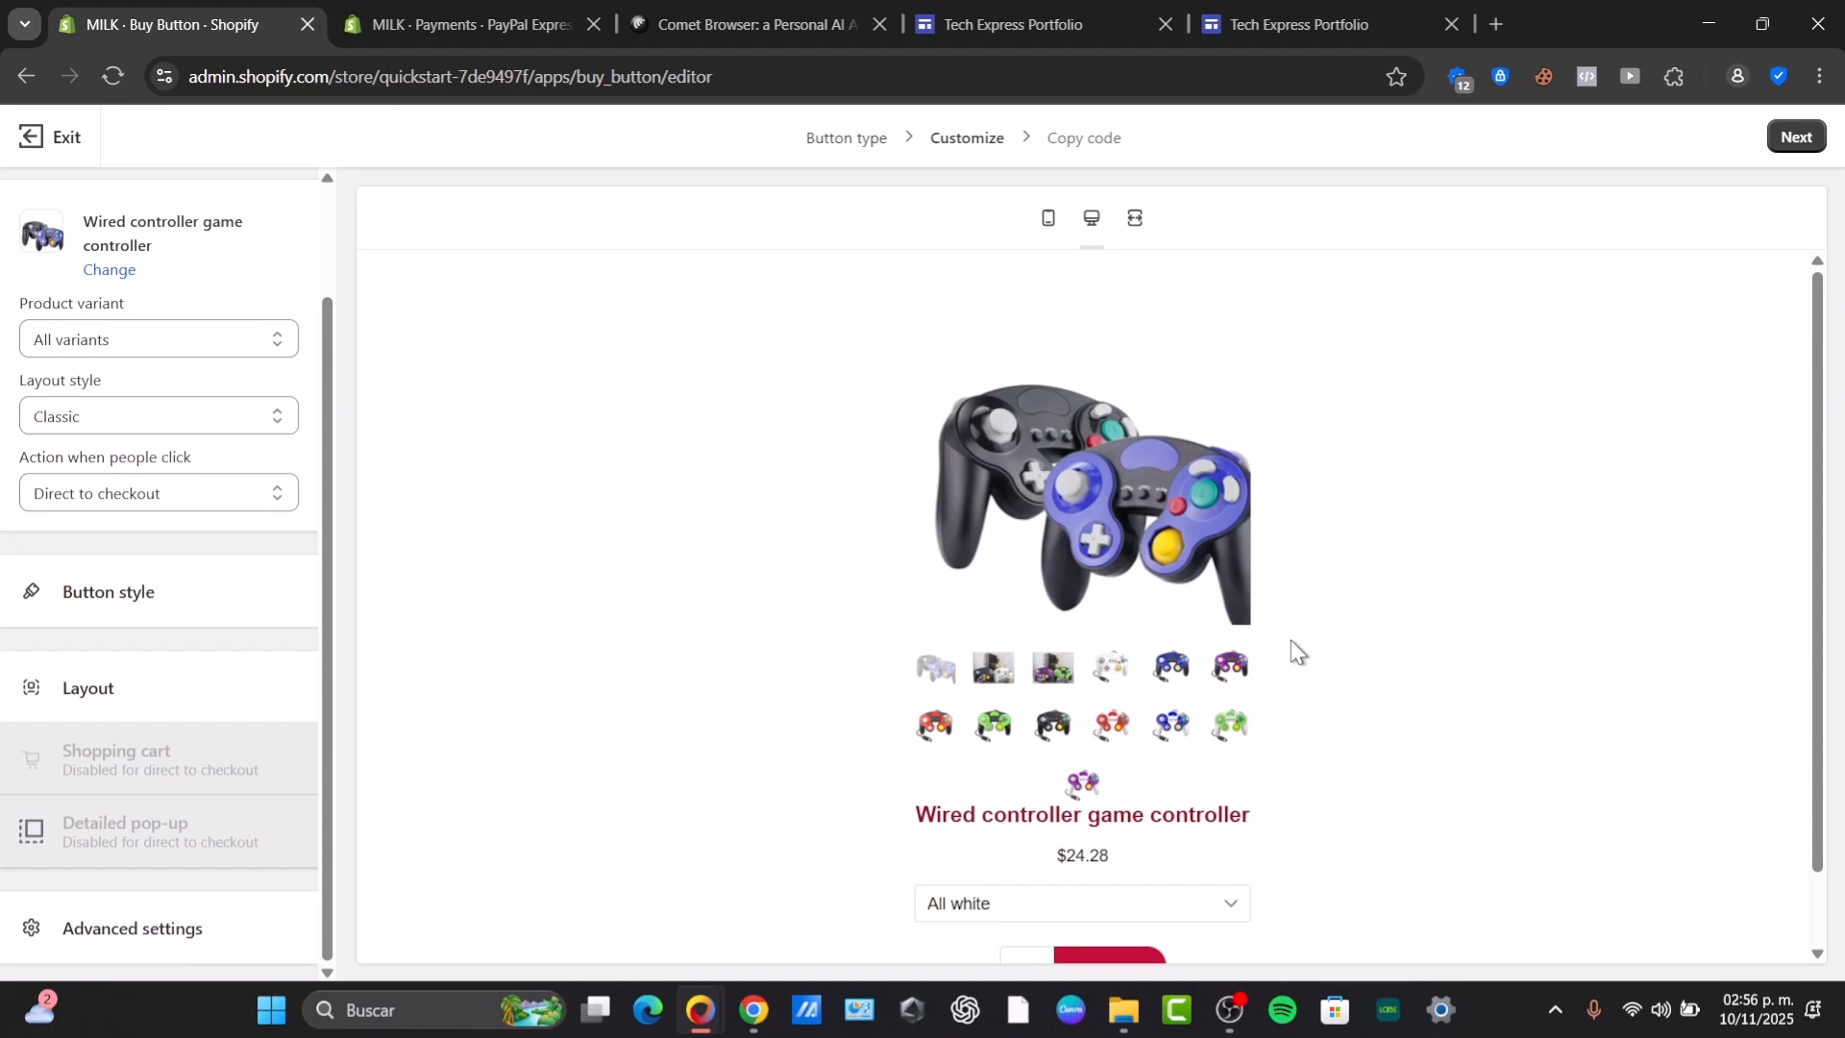
- Leave the Buy Button editor for the wired game controller and discard its changes
scroll(1332, 644, "down", 1)
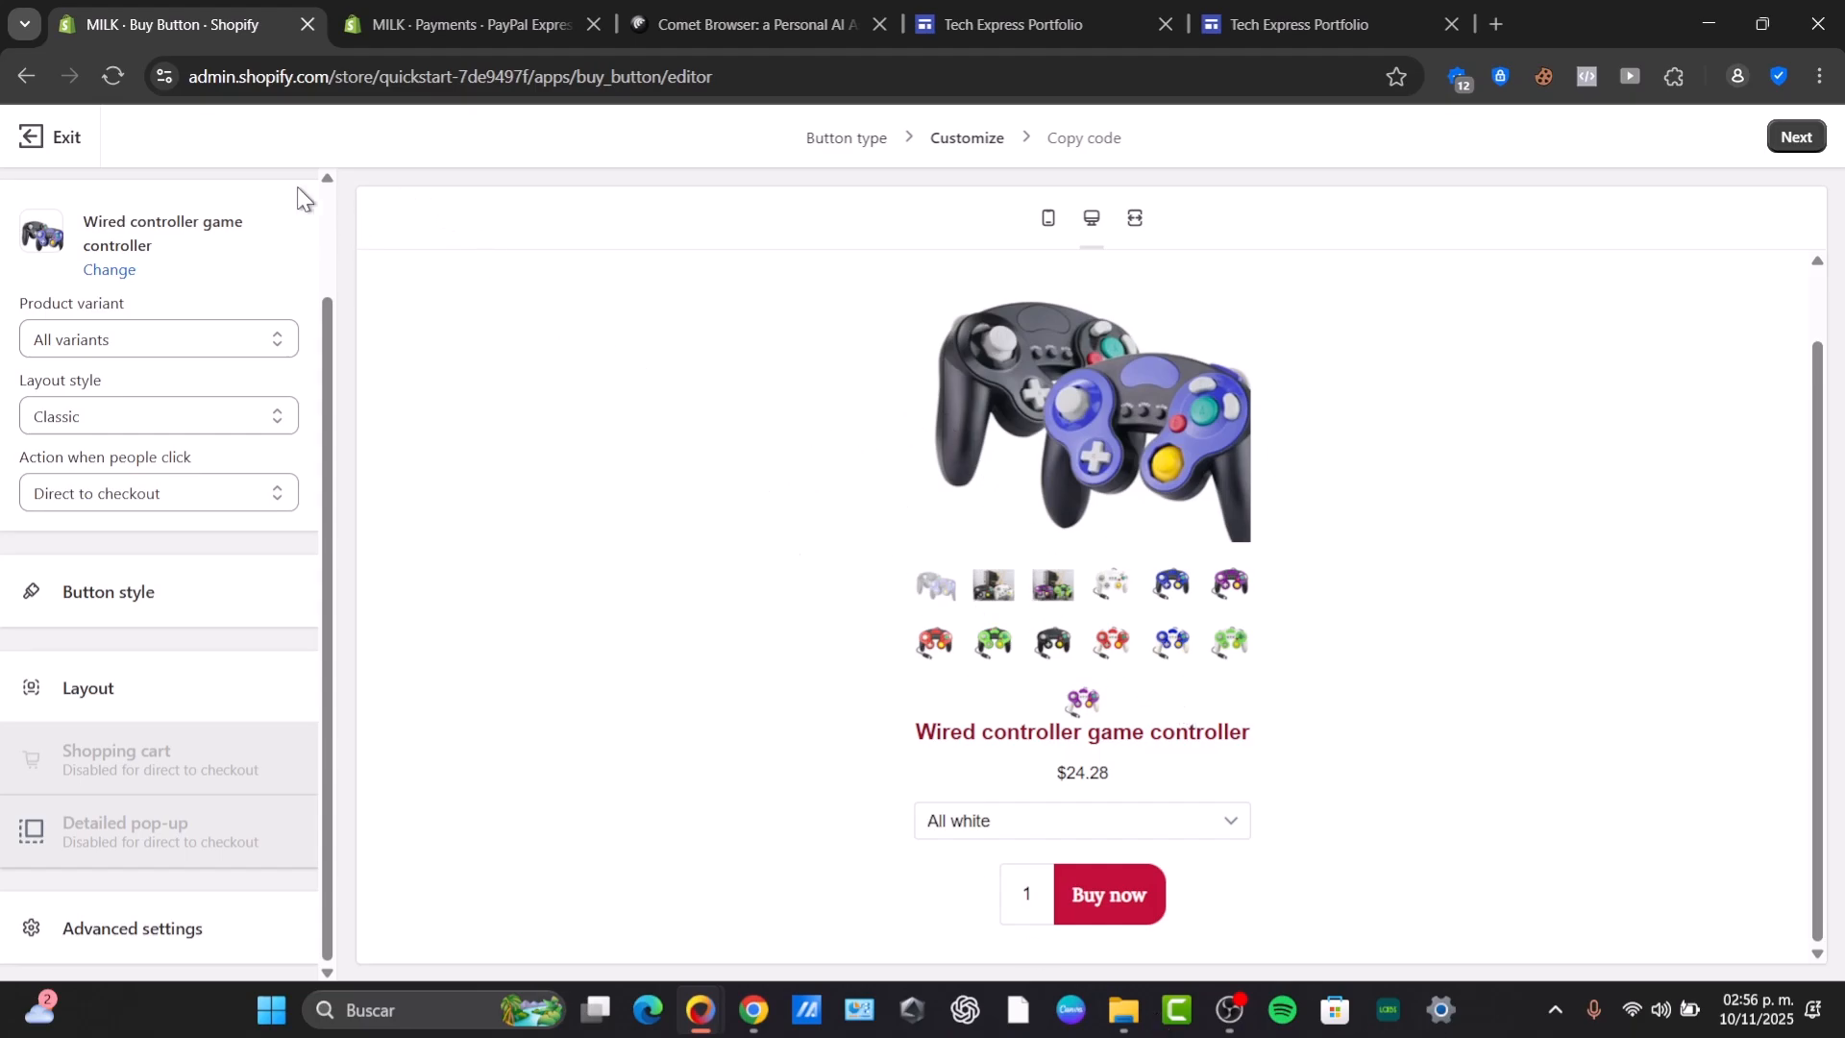
left_click(69, 142)
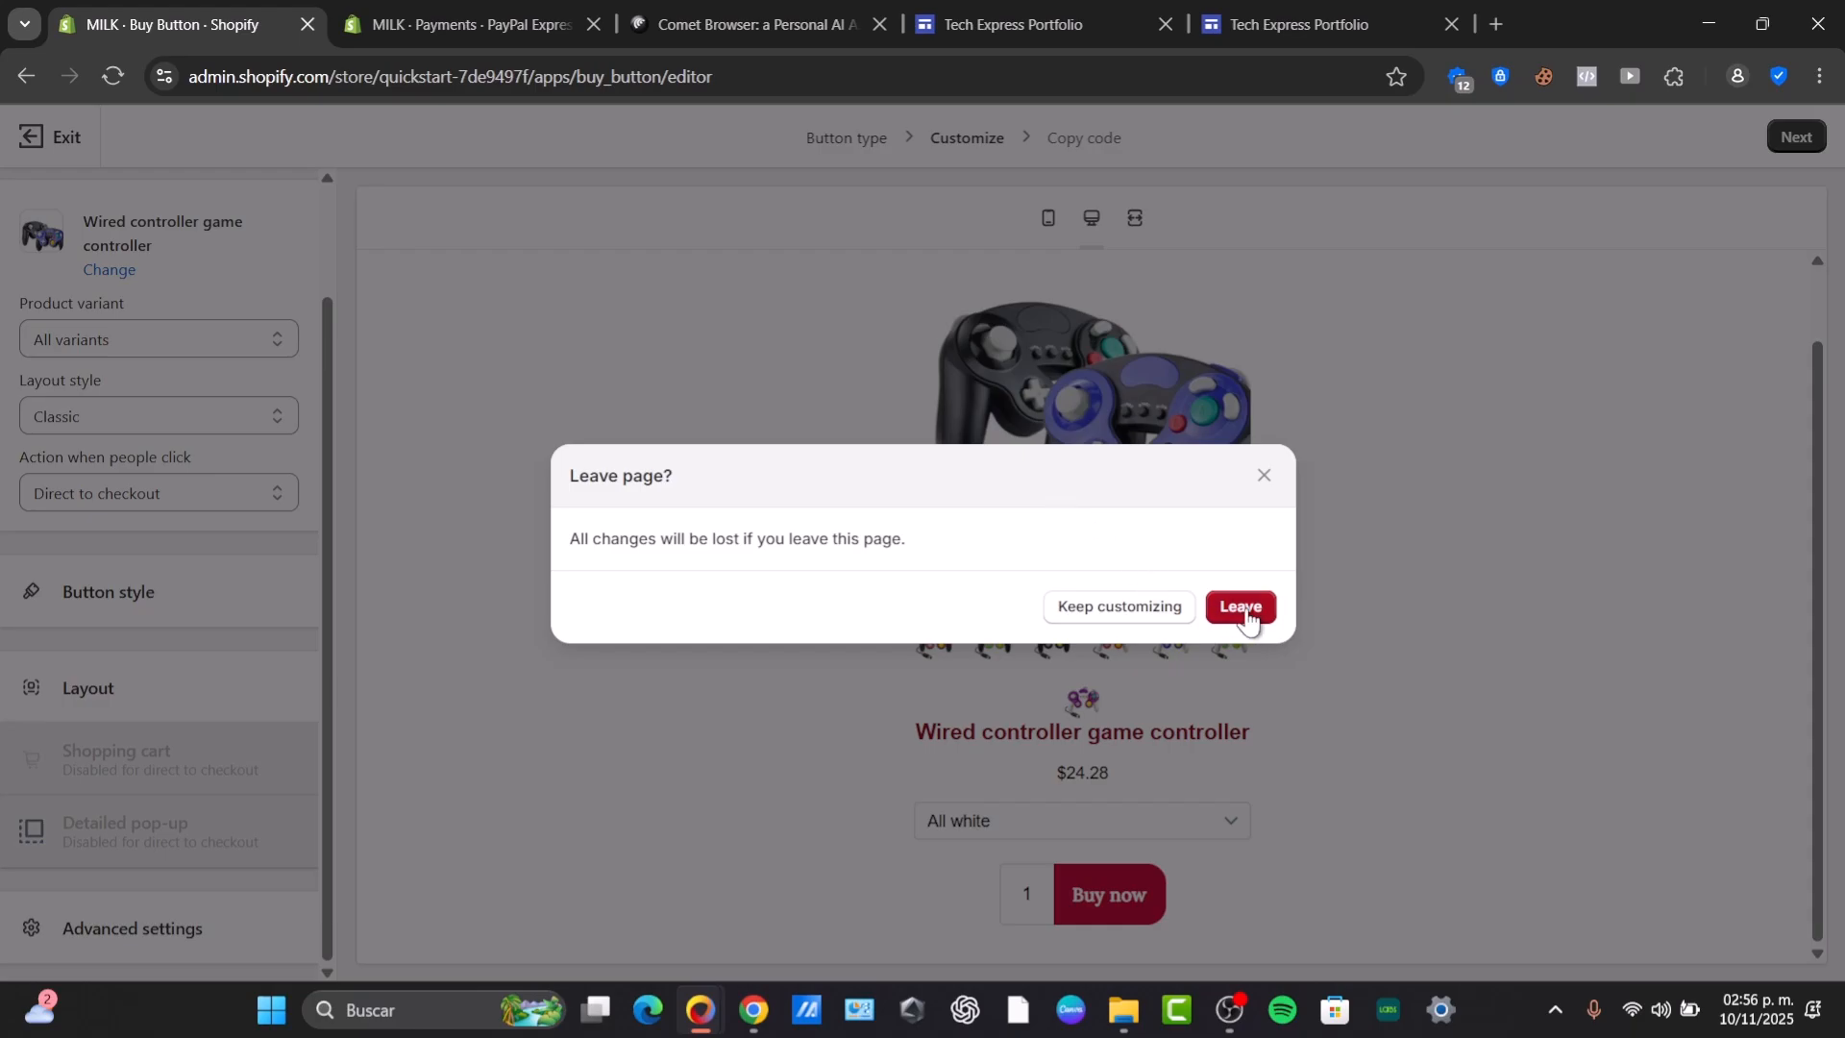
left_click(1238, 604)
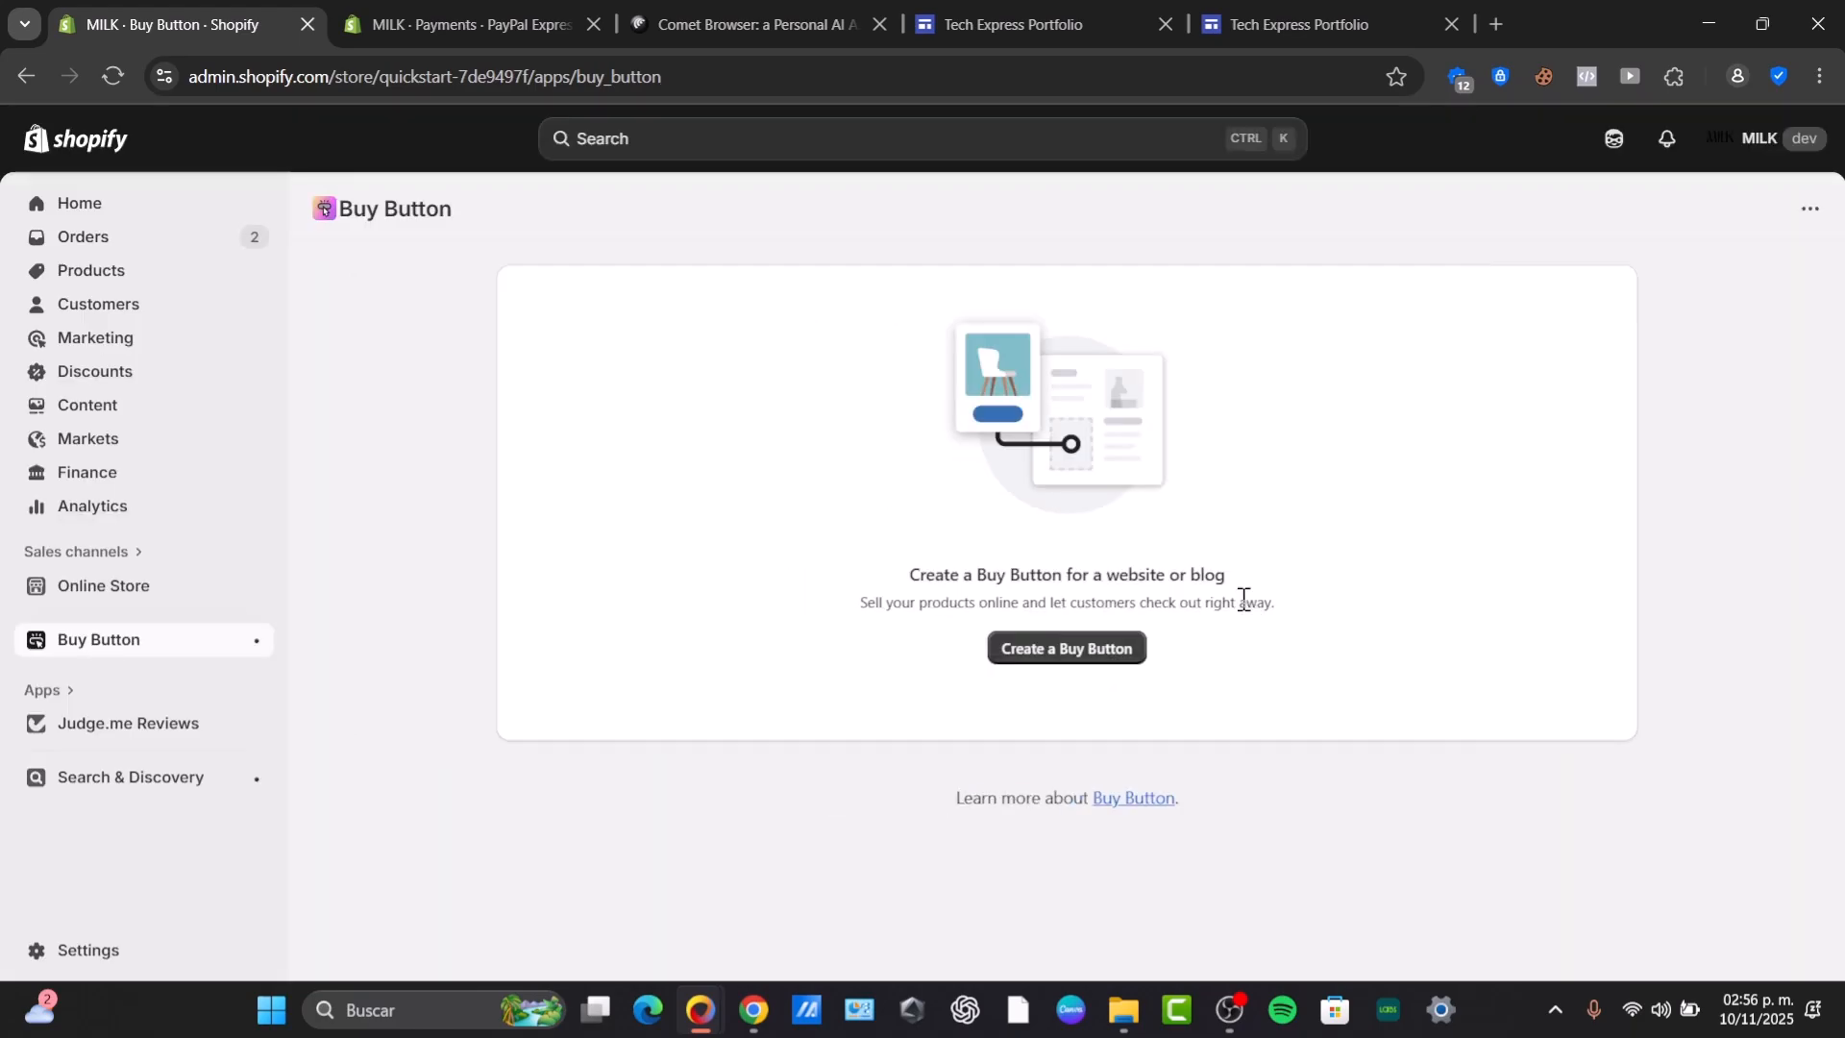
- Open the Shopify App Store from the store's apps and sales channels settings
left_click(180, 583)
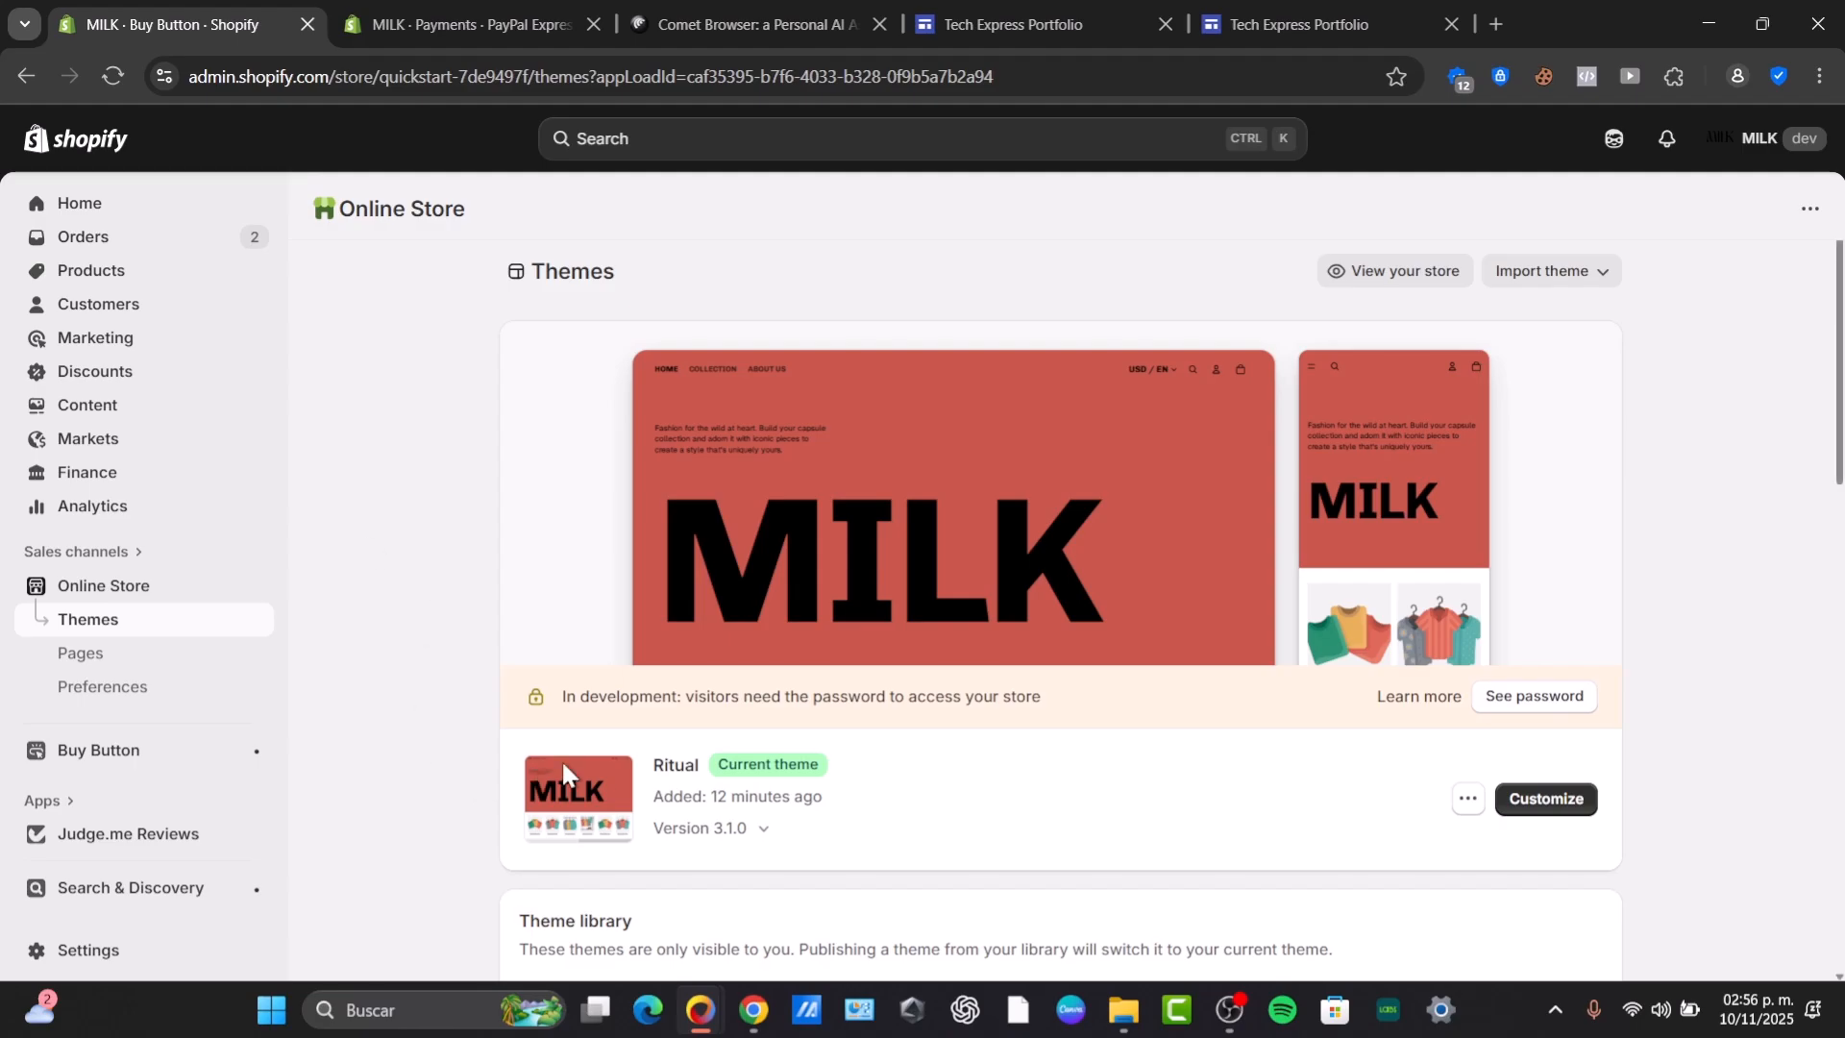
left_click(77, 952)
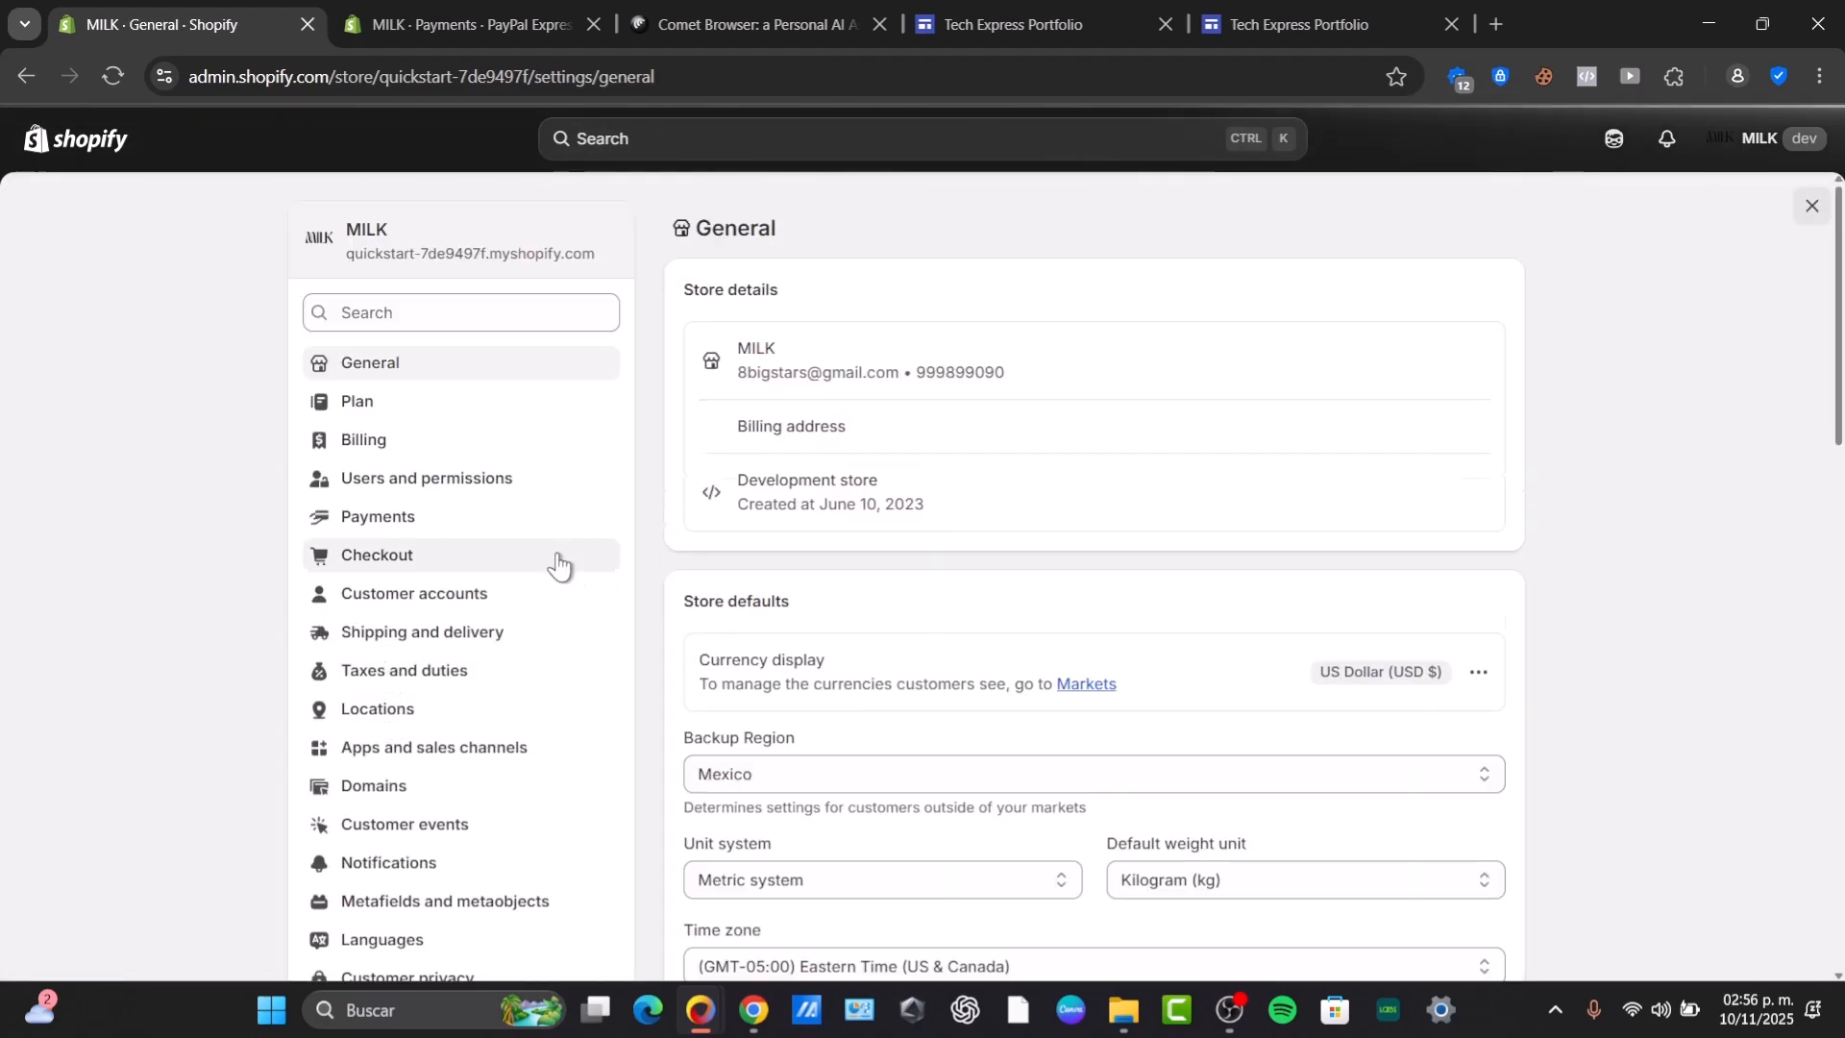
left_click(463, 761)
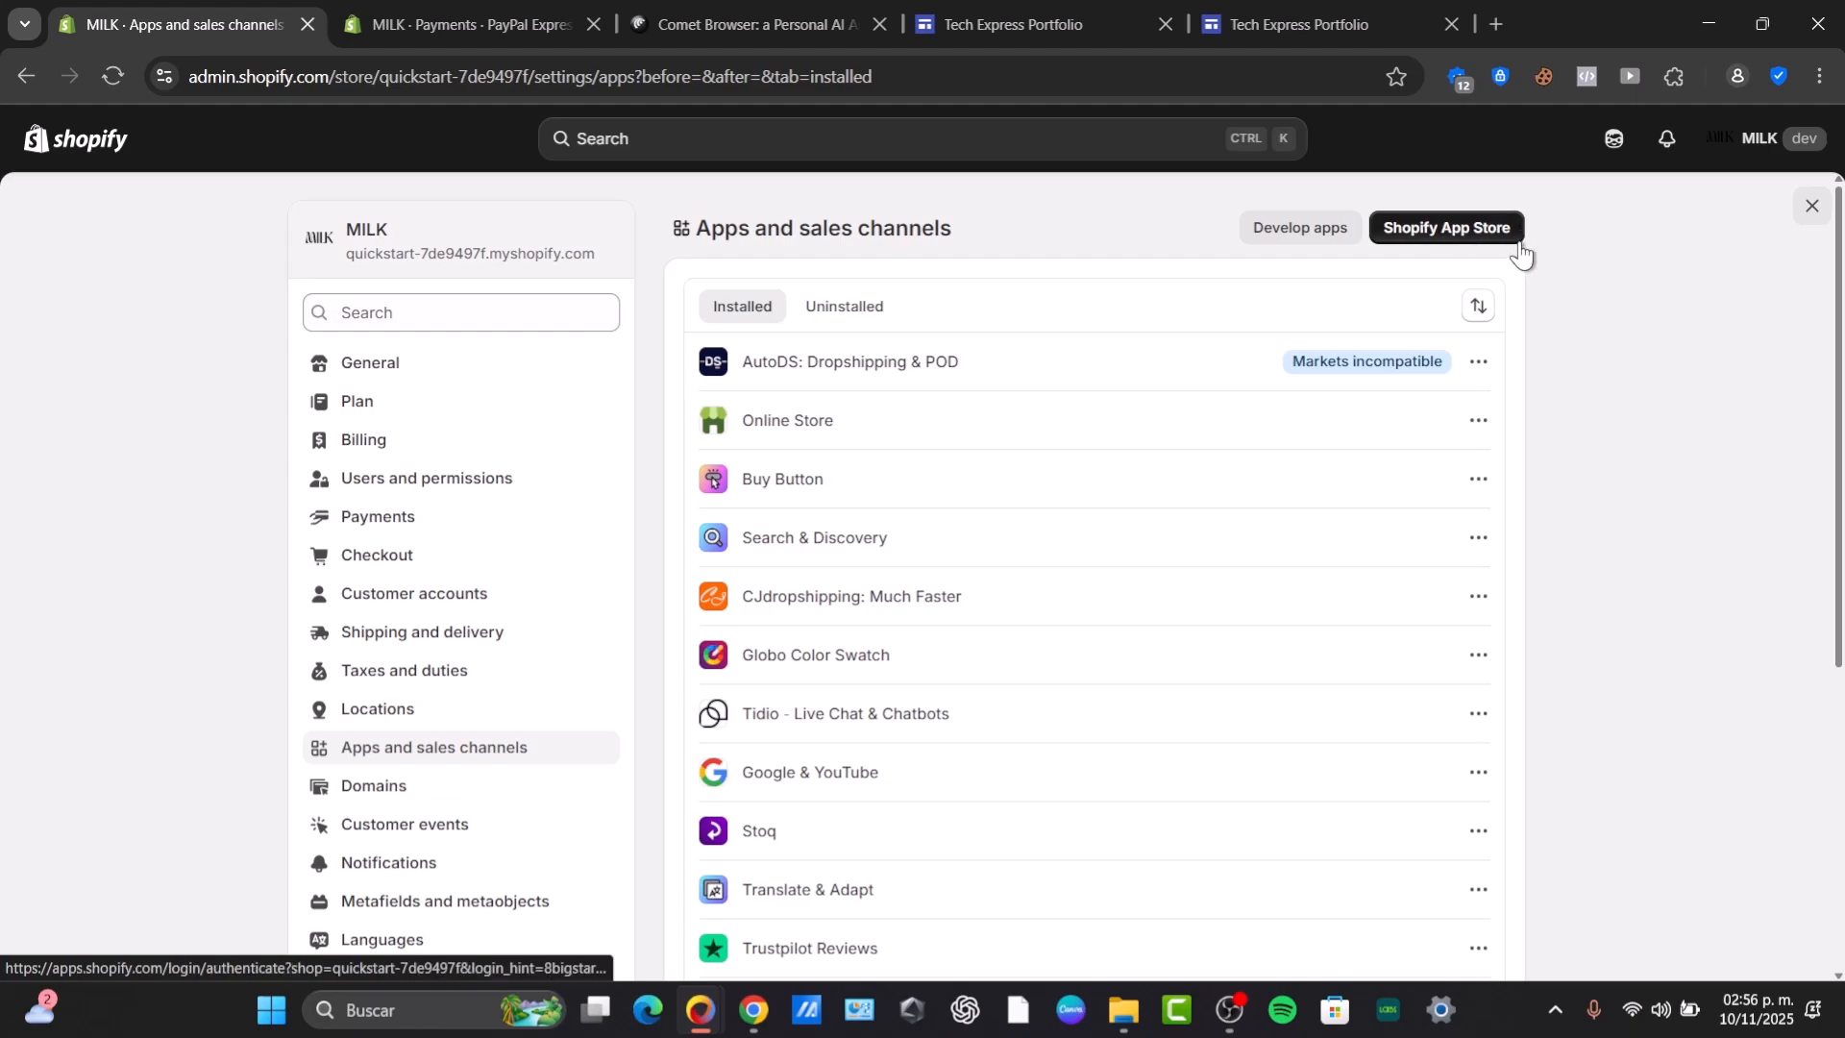
left_click(1462, 236)
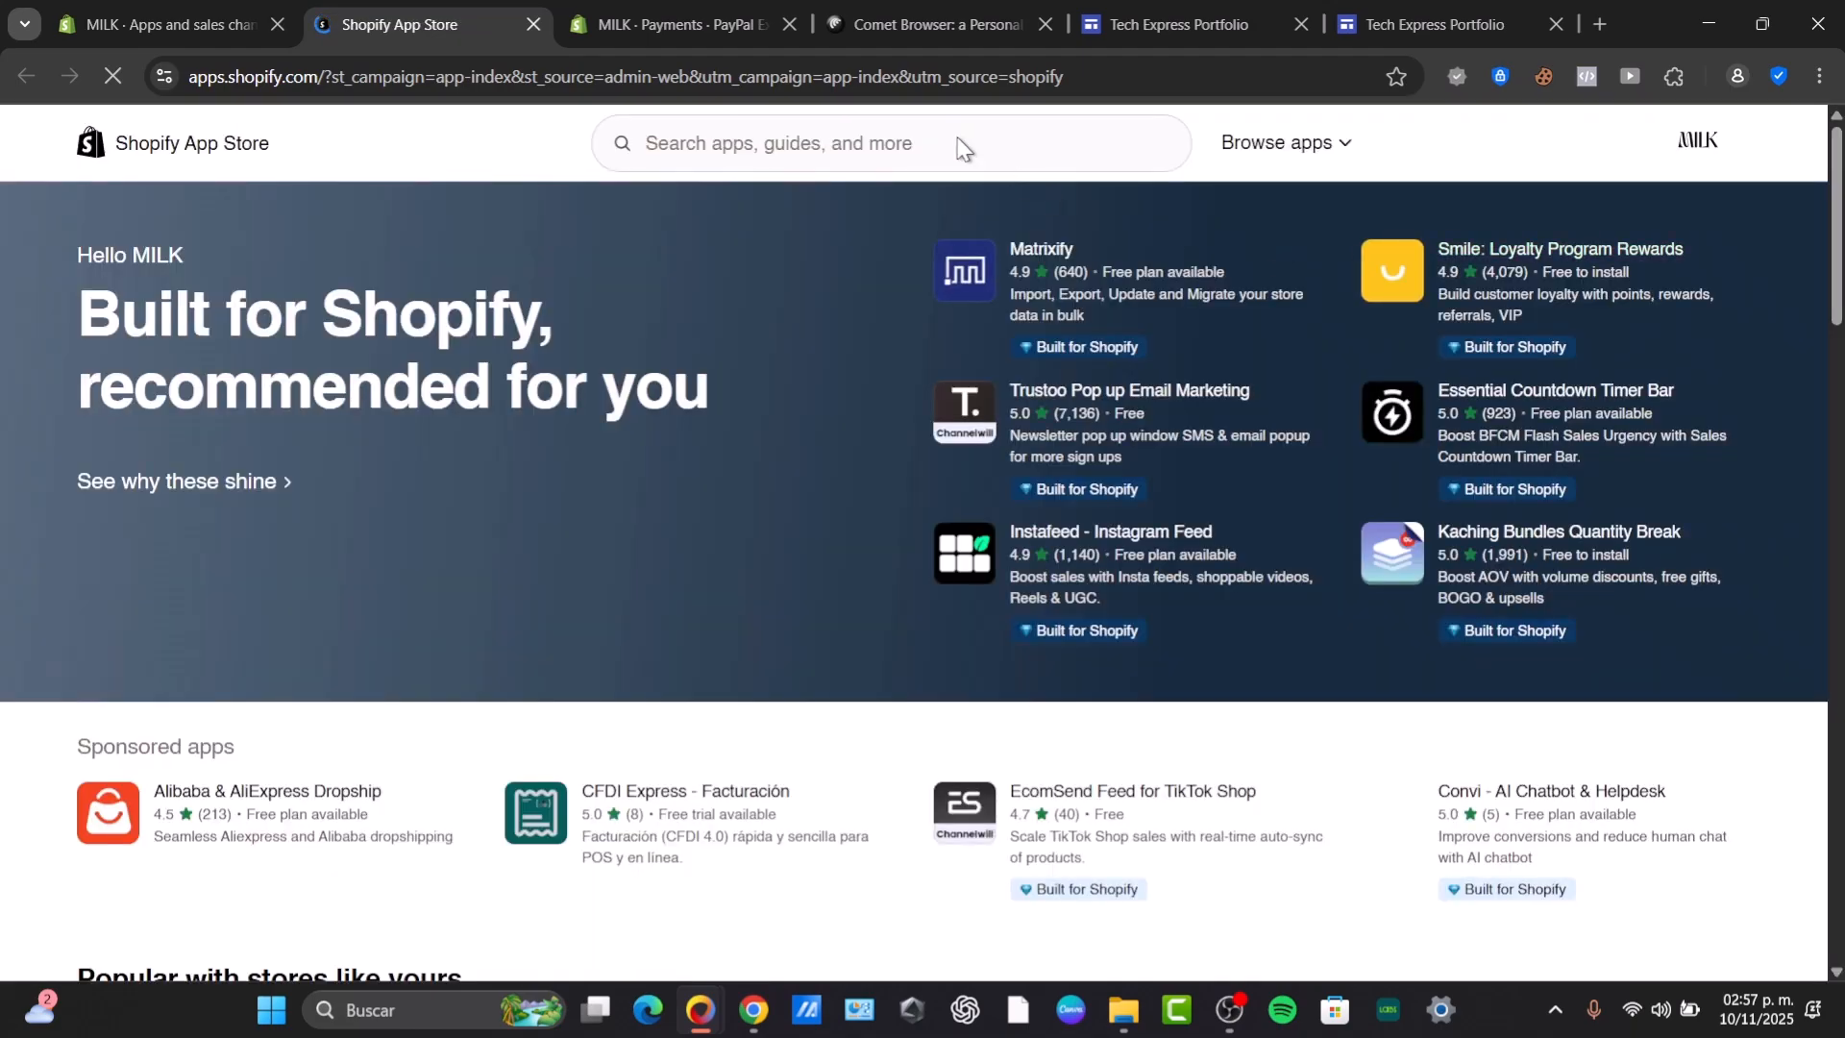
- Search the App Store for "buy button" and open the Buy Button channel listing
left_click(850, 142)
type("buy button")
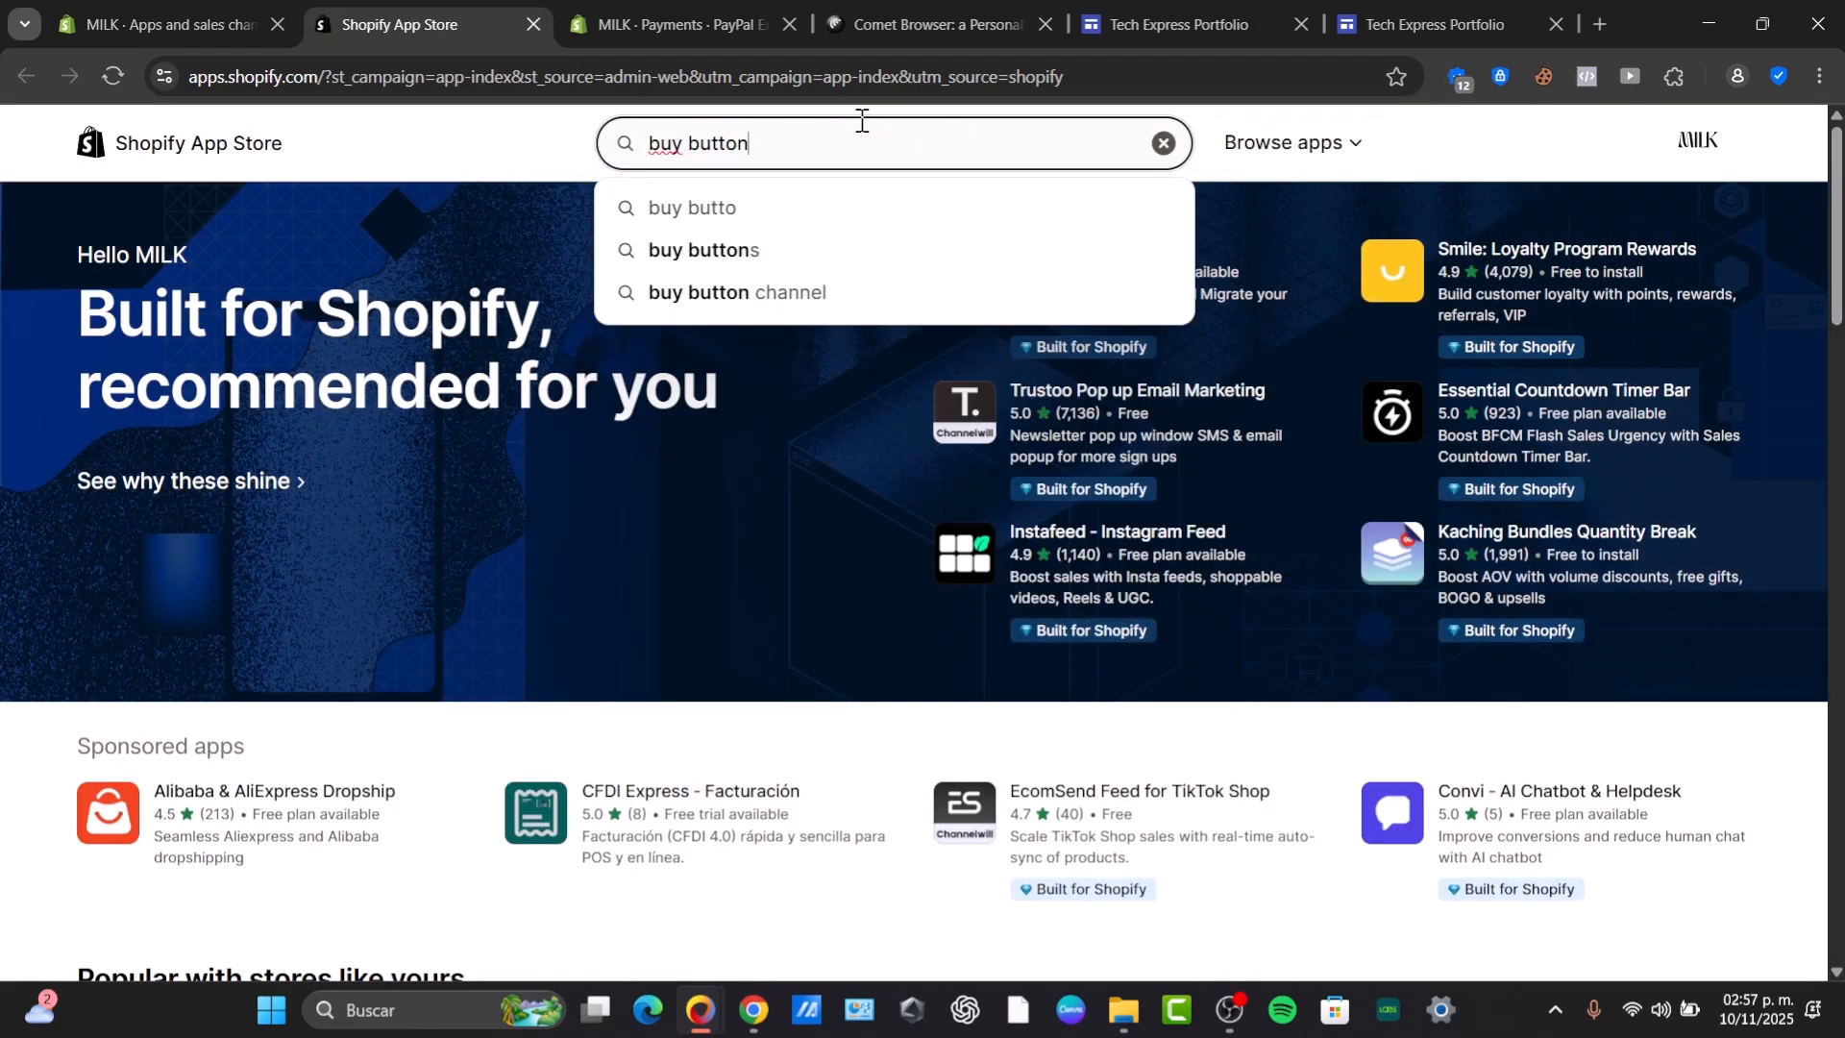
left_click(763, 338)
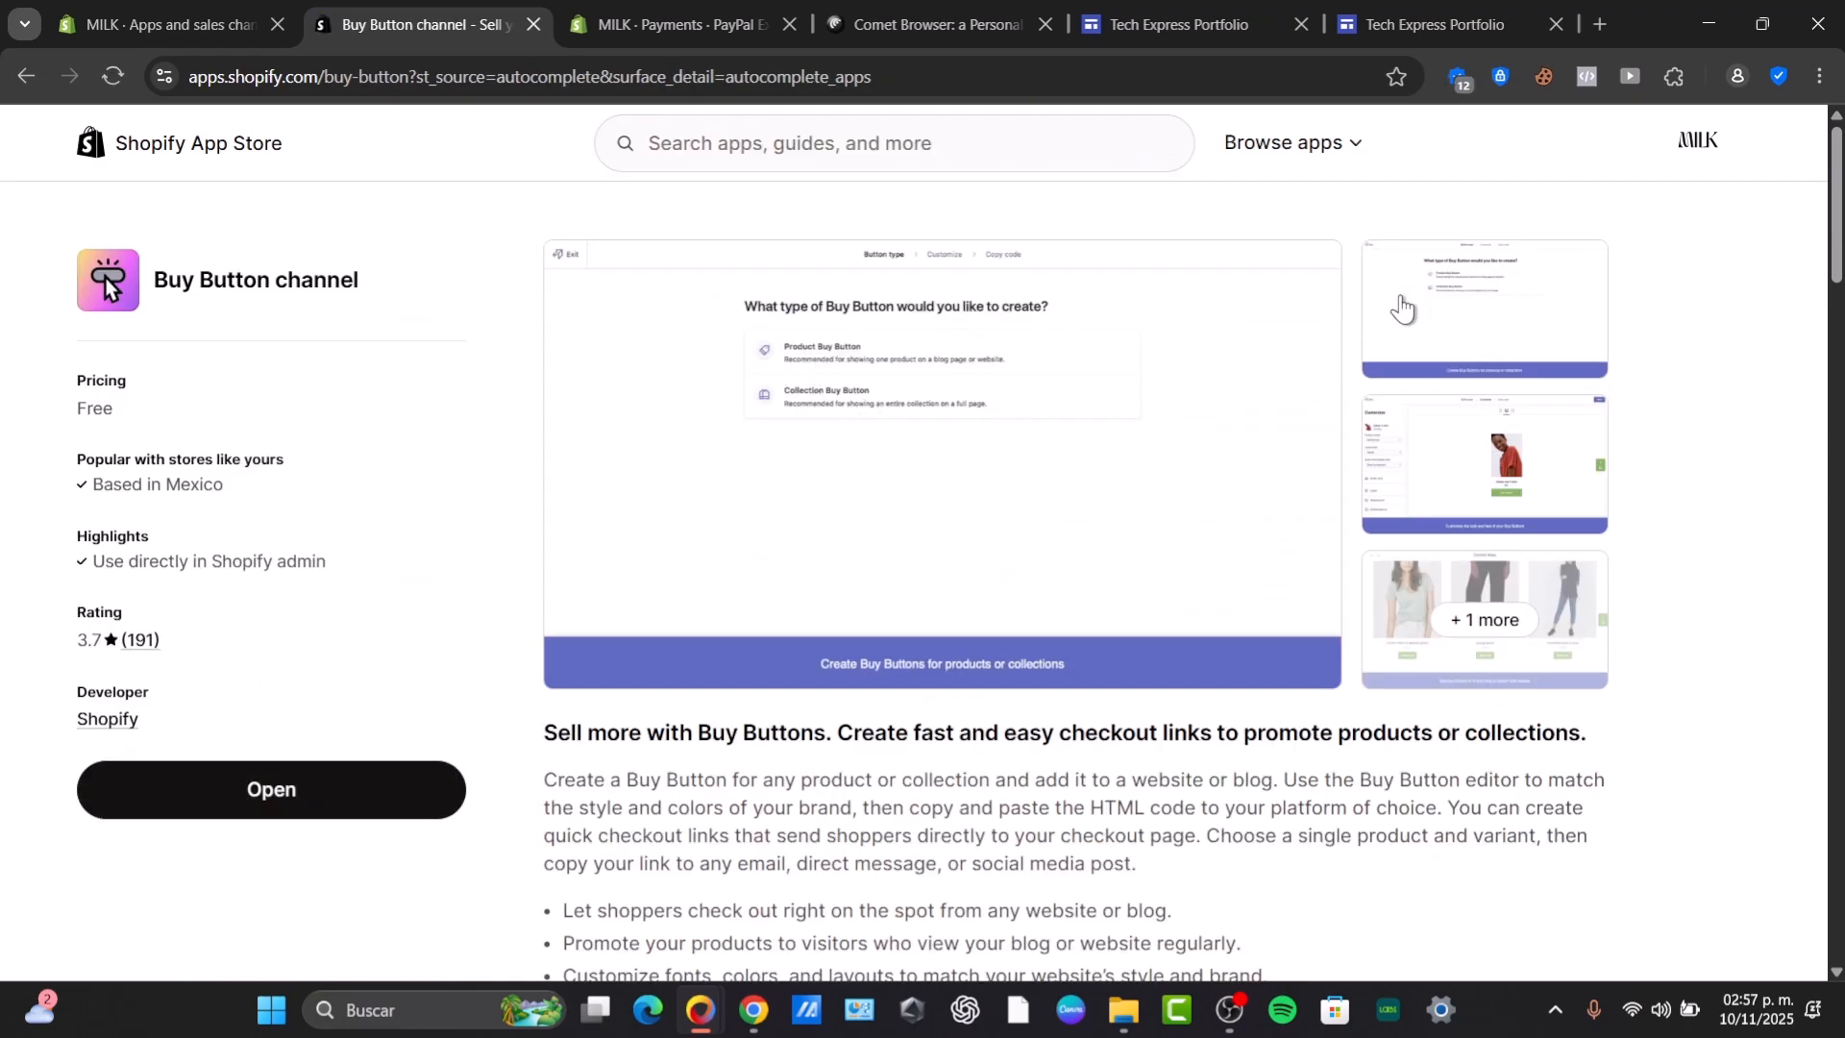
- Look through the Buy Button channel's screenshot gallery and close it
left_click(1459, 302)
left_click(1793, 575)
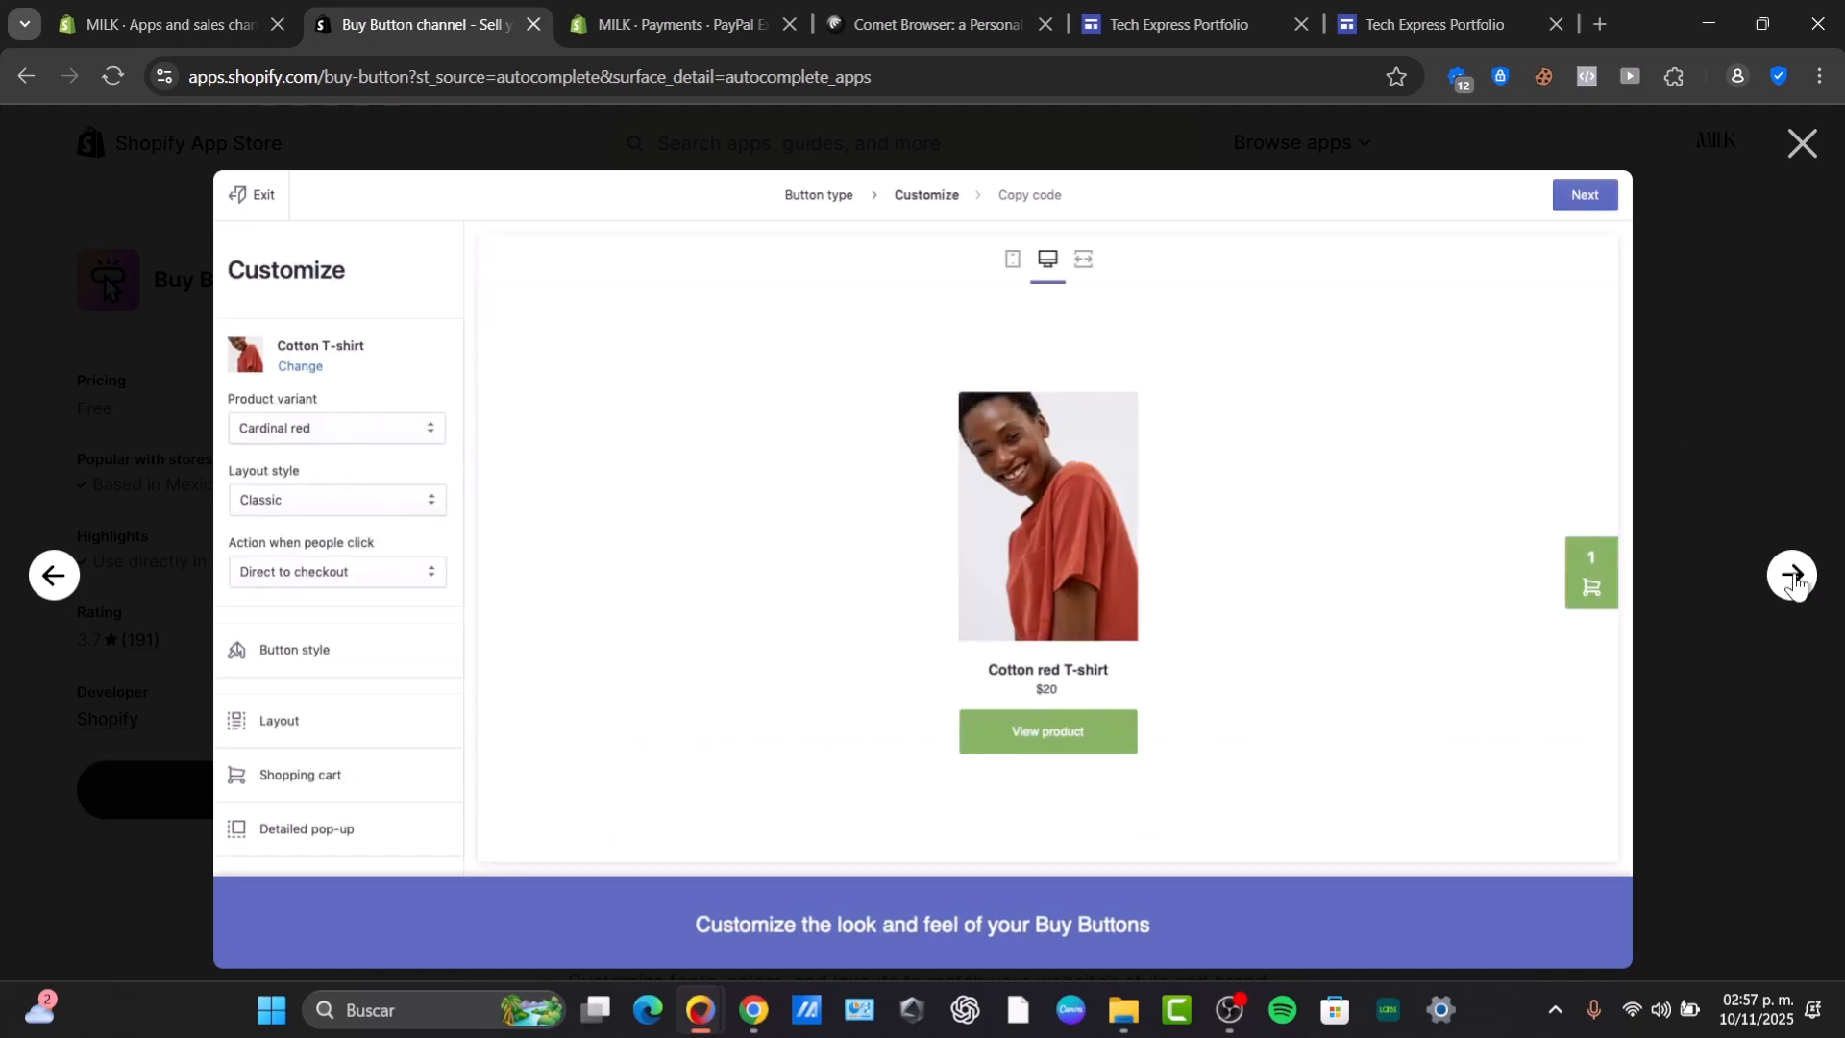
left_click(1793, 576)
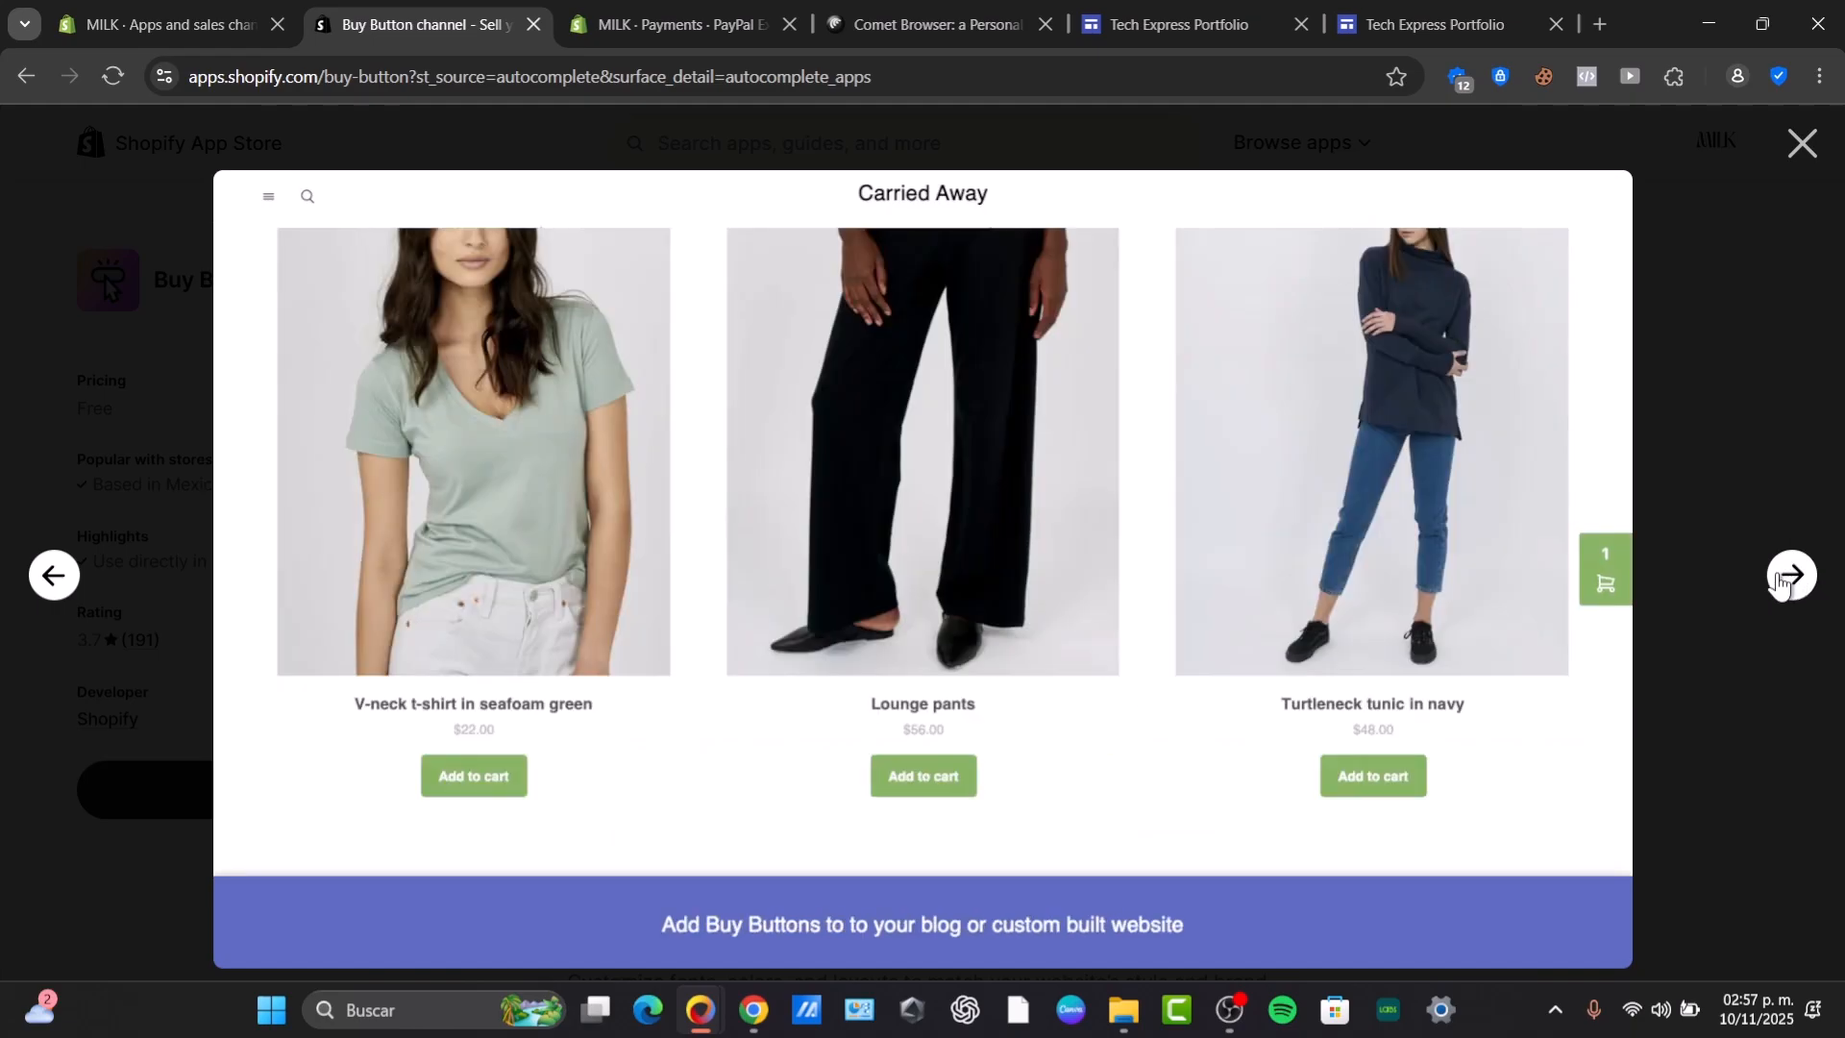
left_click(1790, 576)
left_click(1782, 578)
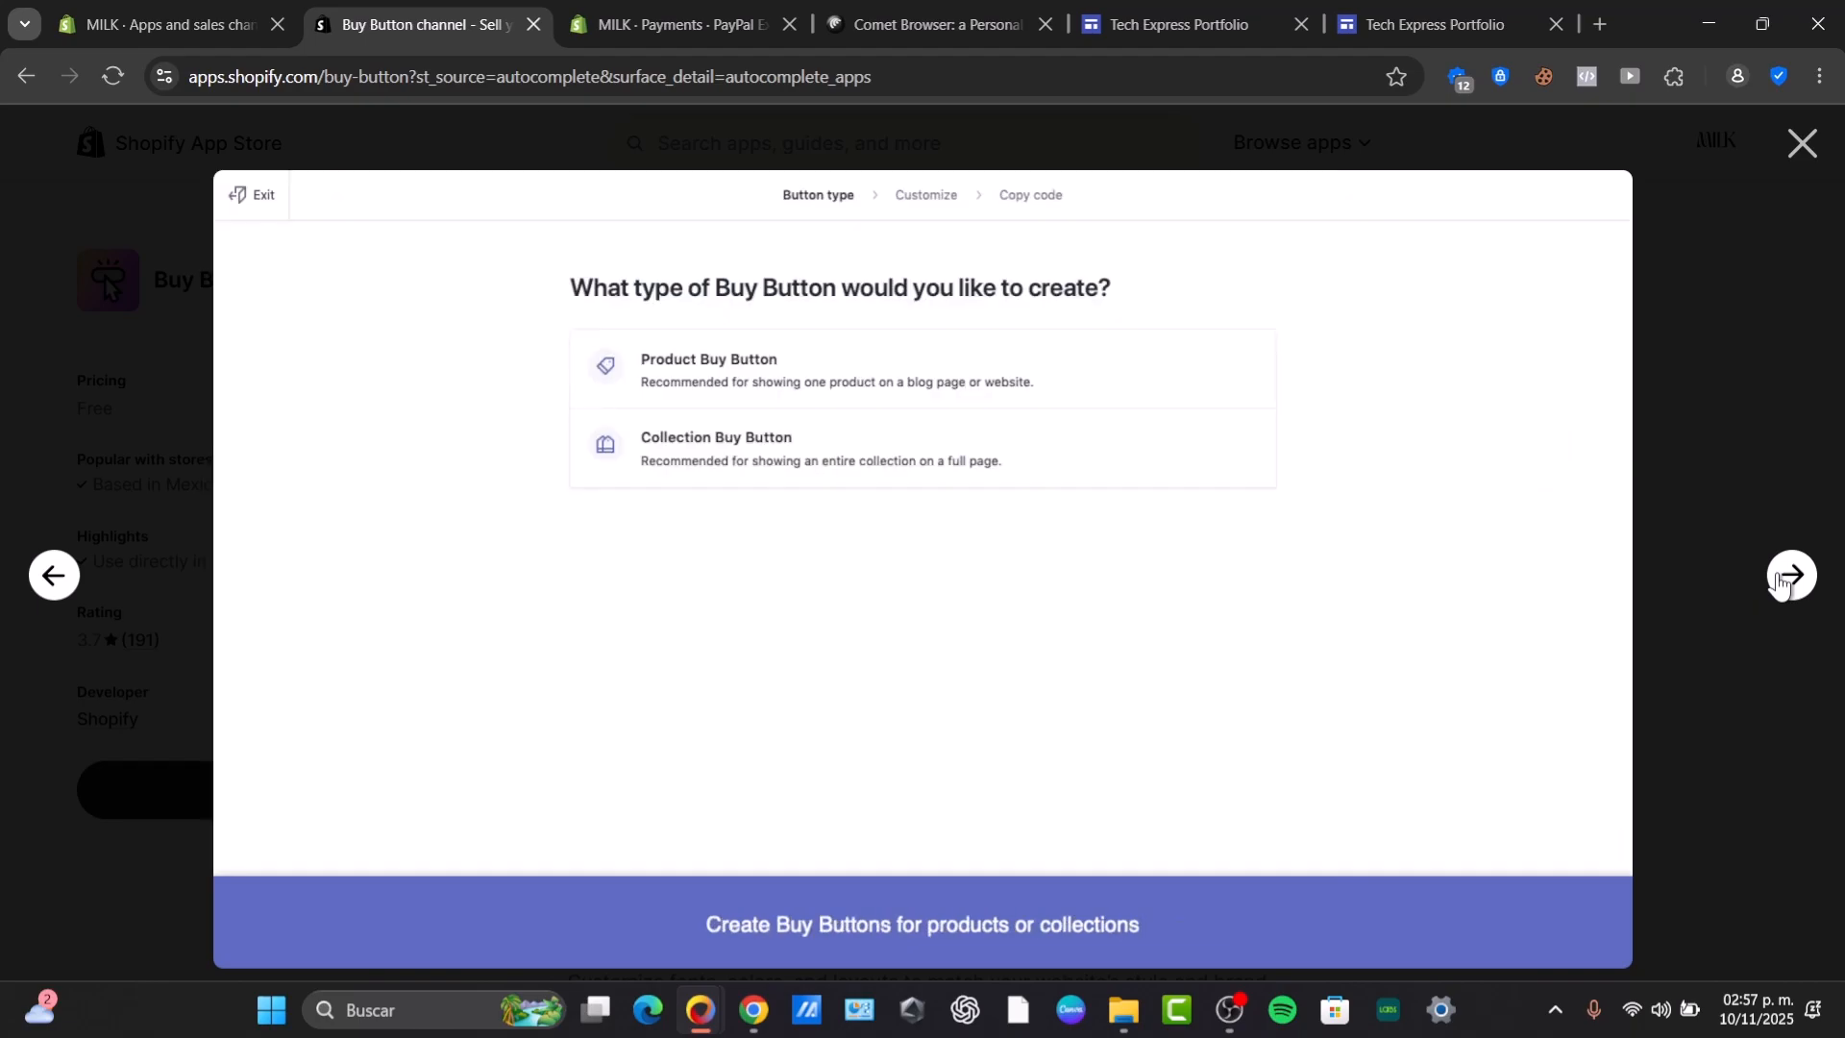
left_click(1783, 579)
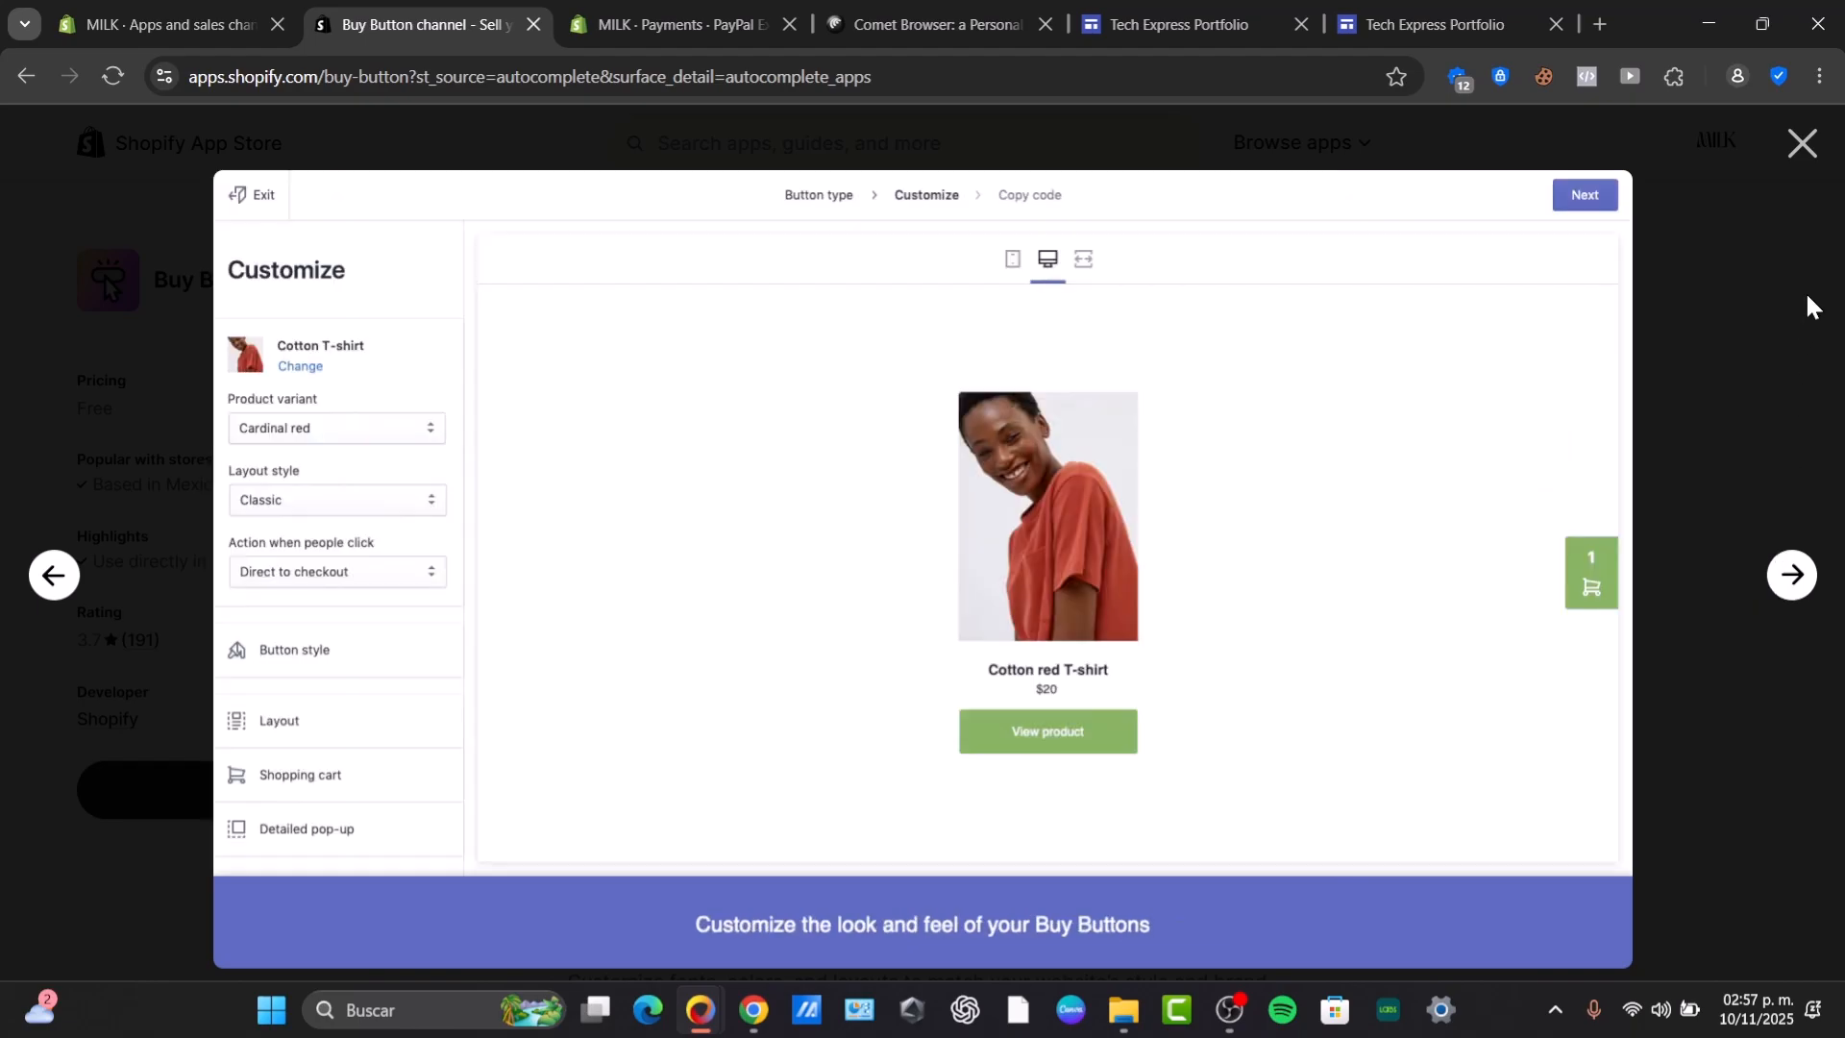
left_click(1793, 141)
- Open the Buy Button channel app in the store admin and close the leftover settings, App Store and Comet pages
left_click(288, 790)
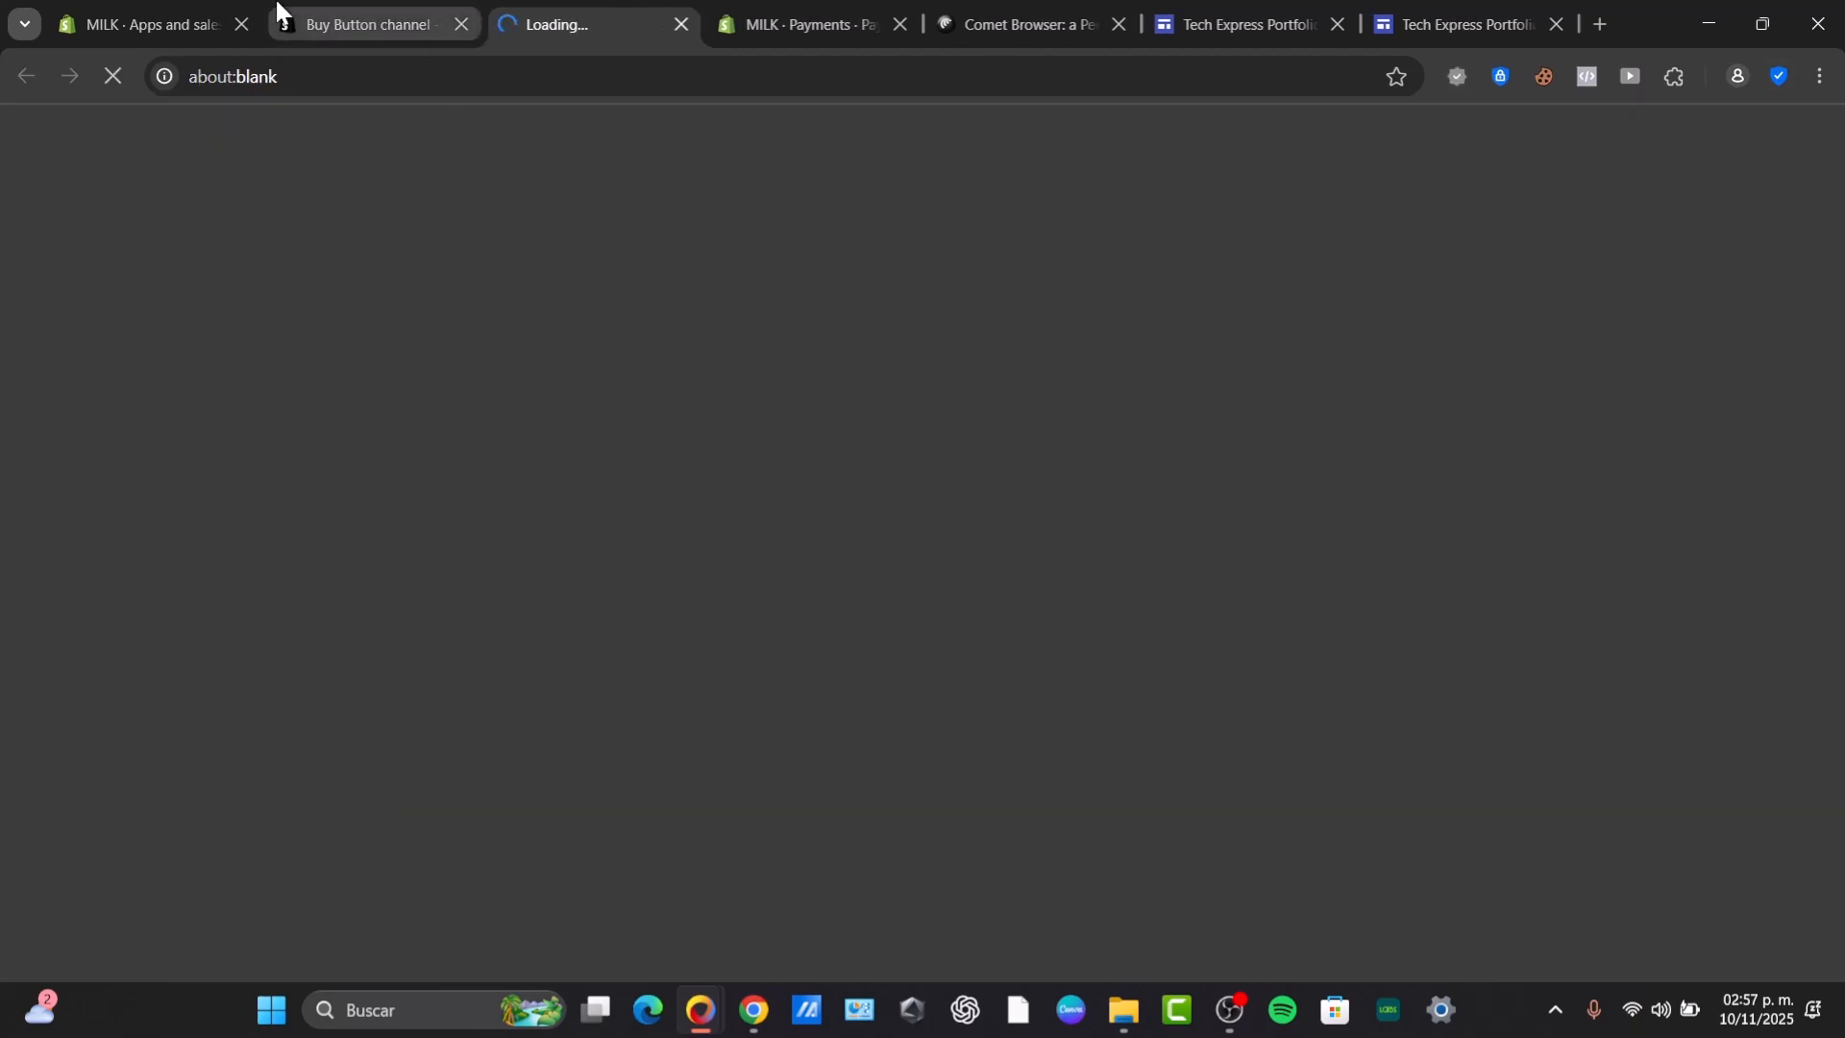
left_click(241, 23)
left_click(240, 23)
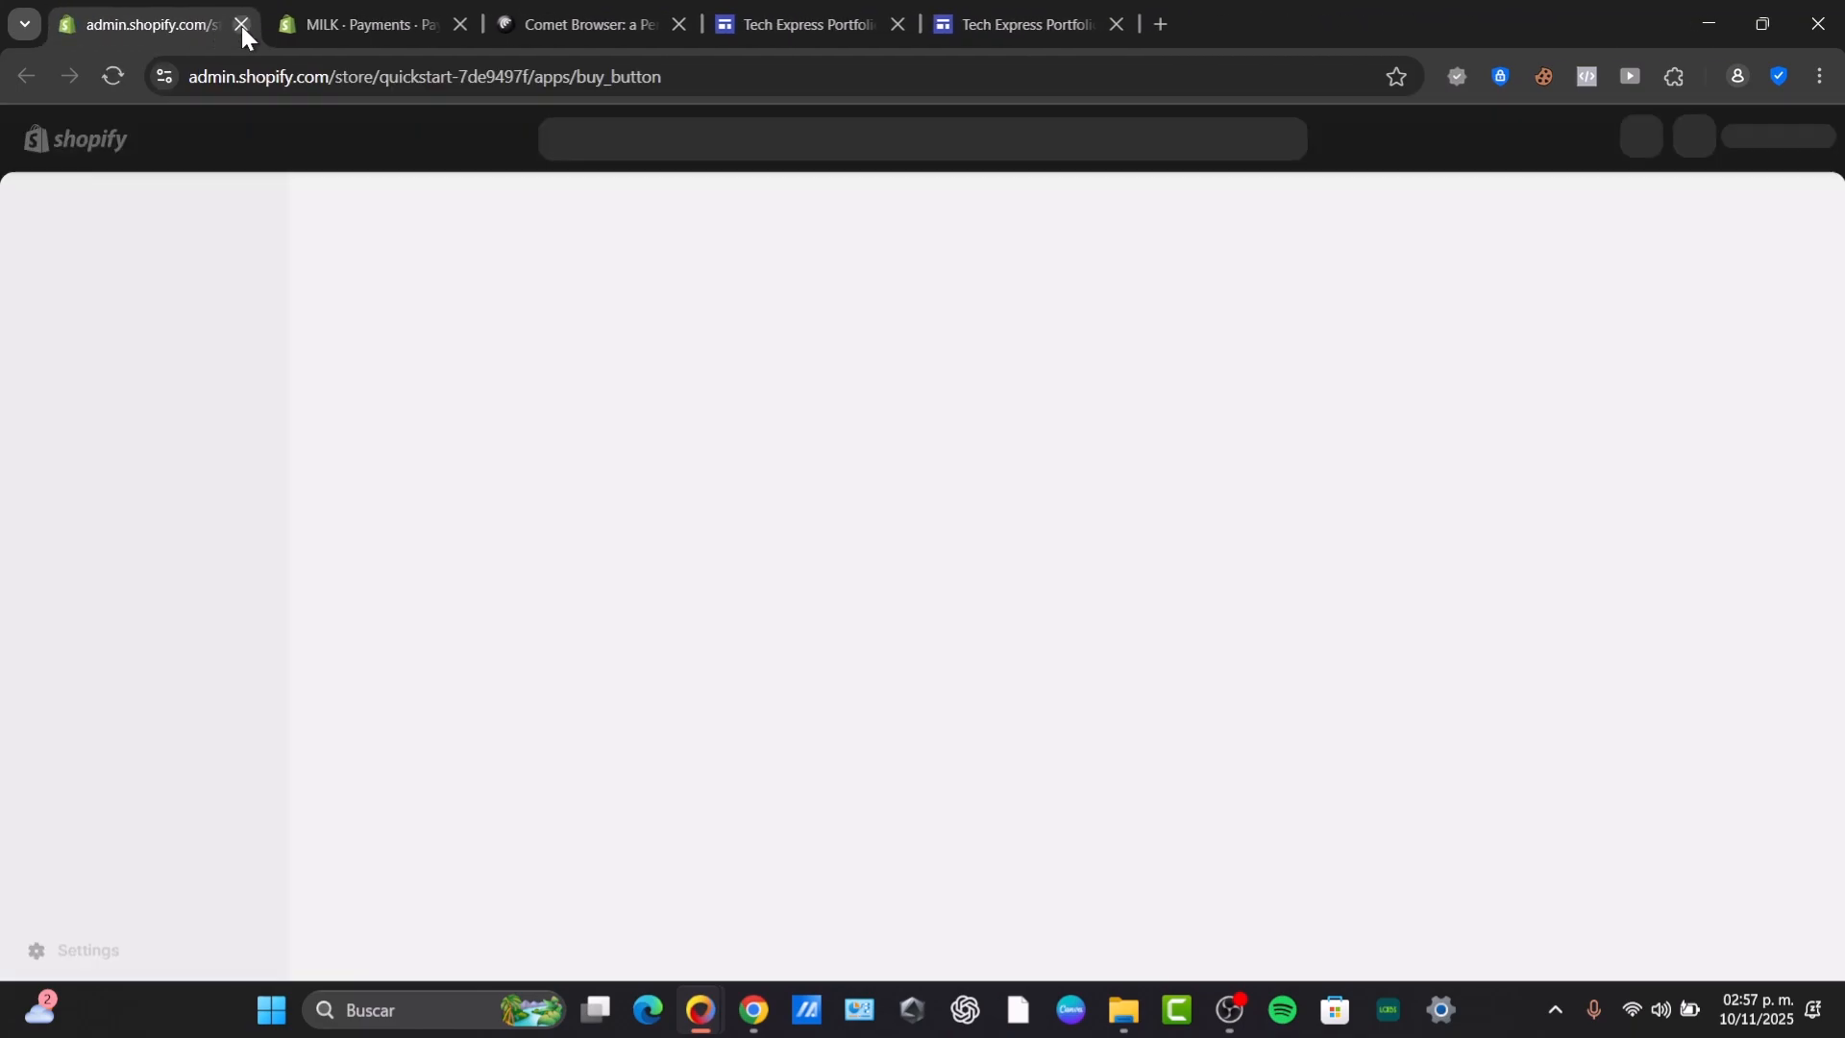
left_click(577, 19)
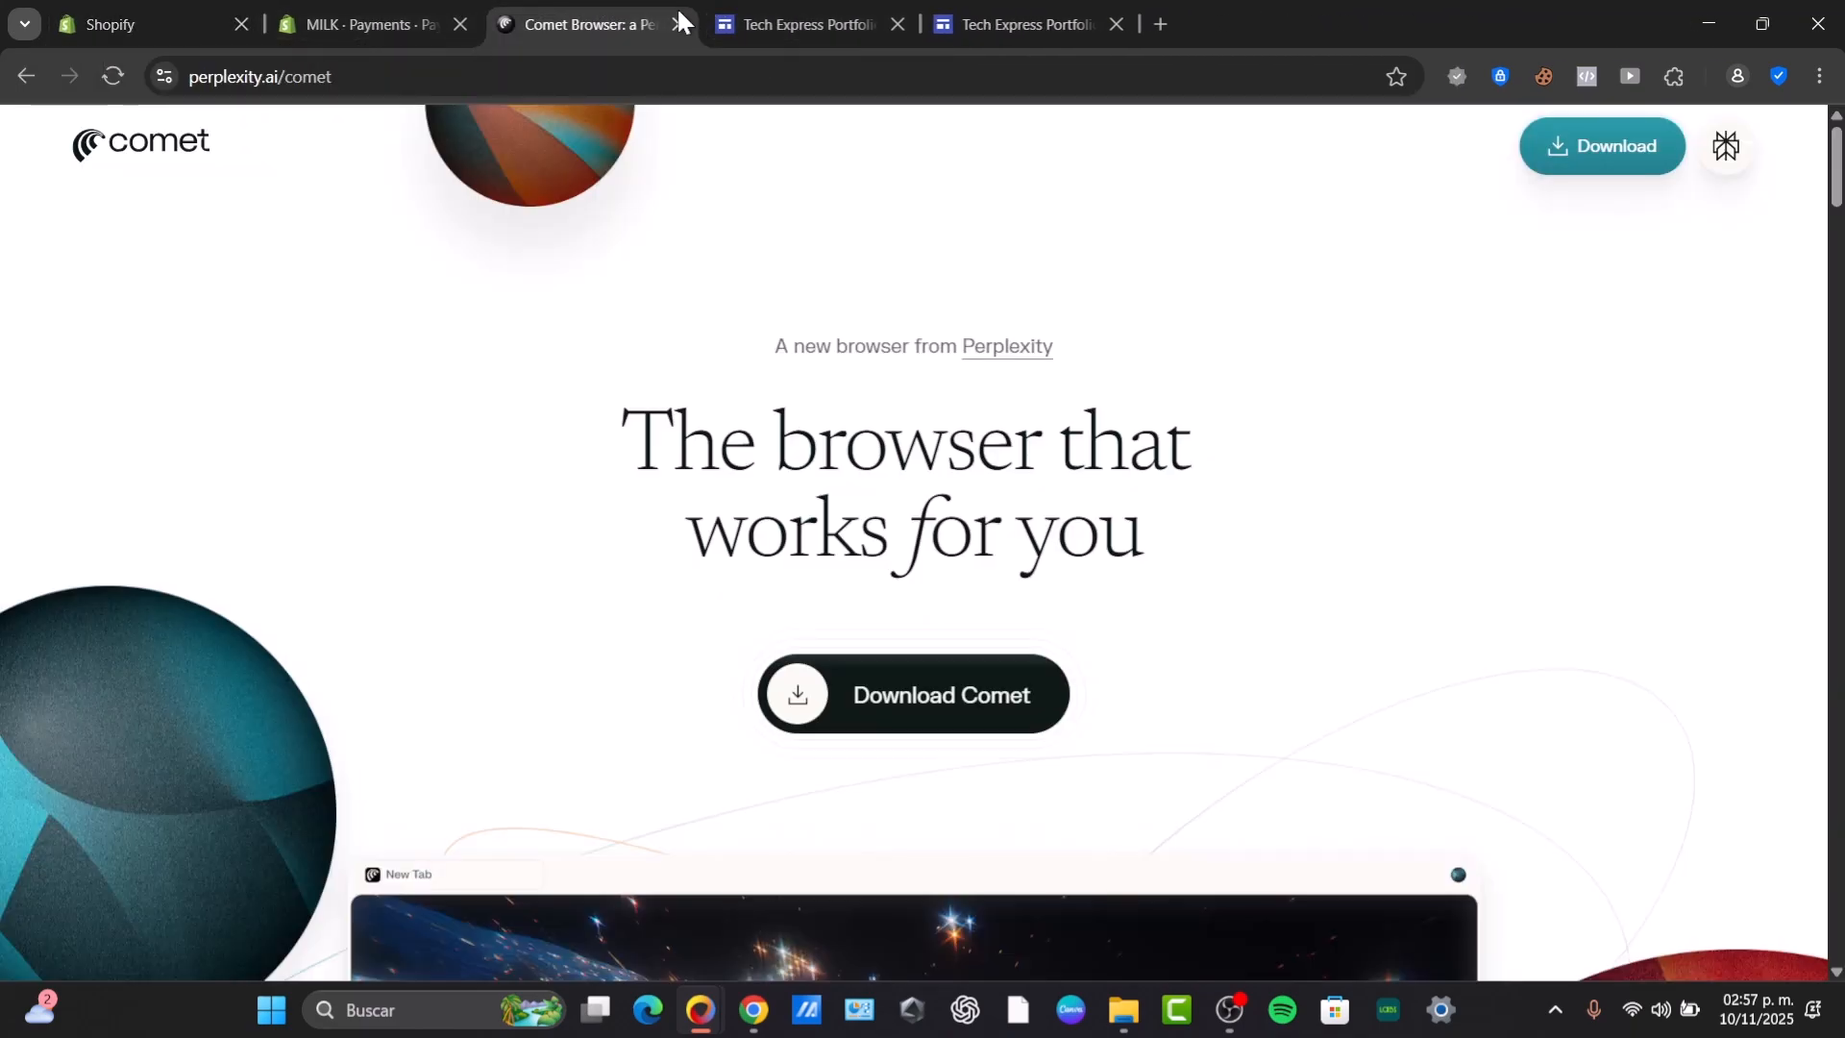
left_click(676, 20)
left_click(226, 21)
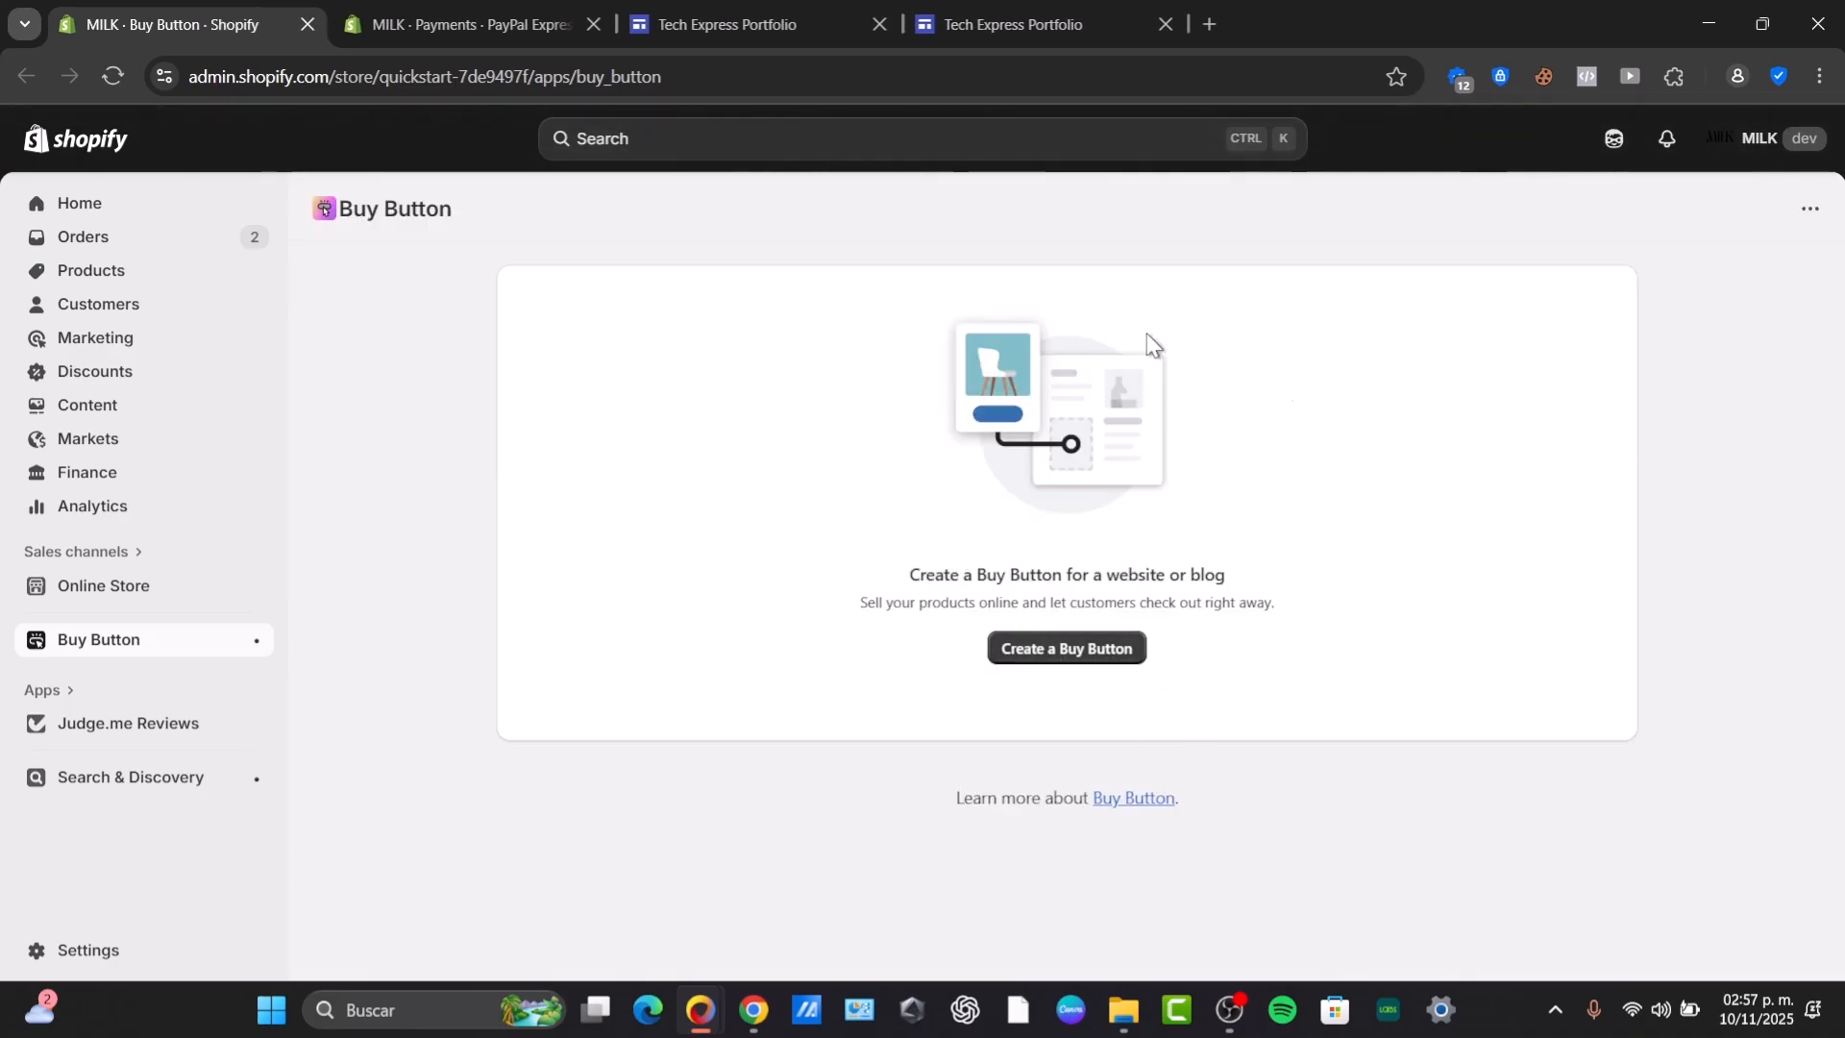
- Create a Product Buy Button for the Pet Hair Remover Mitt Gloves
left_click(1105, 647)
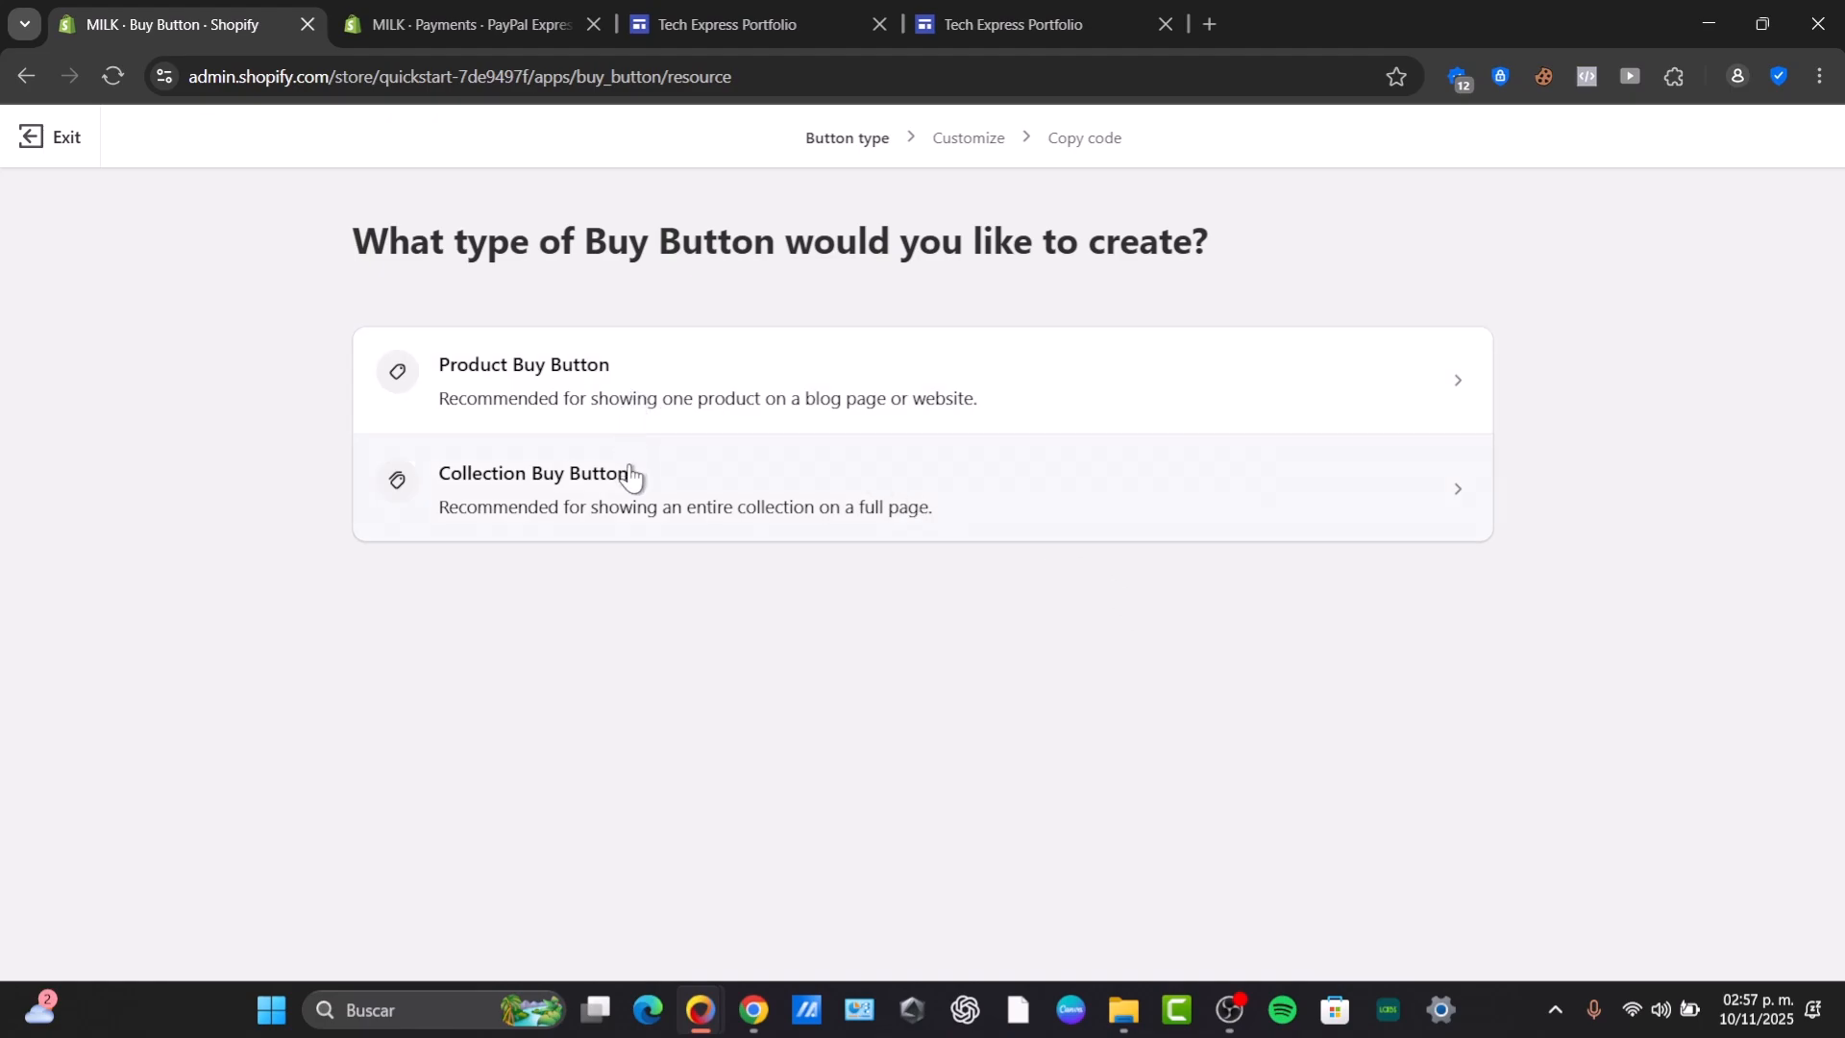
left_click(638, 395)
scroll(892, 490, "down", 2)
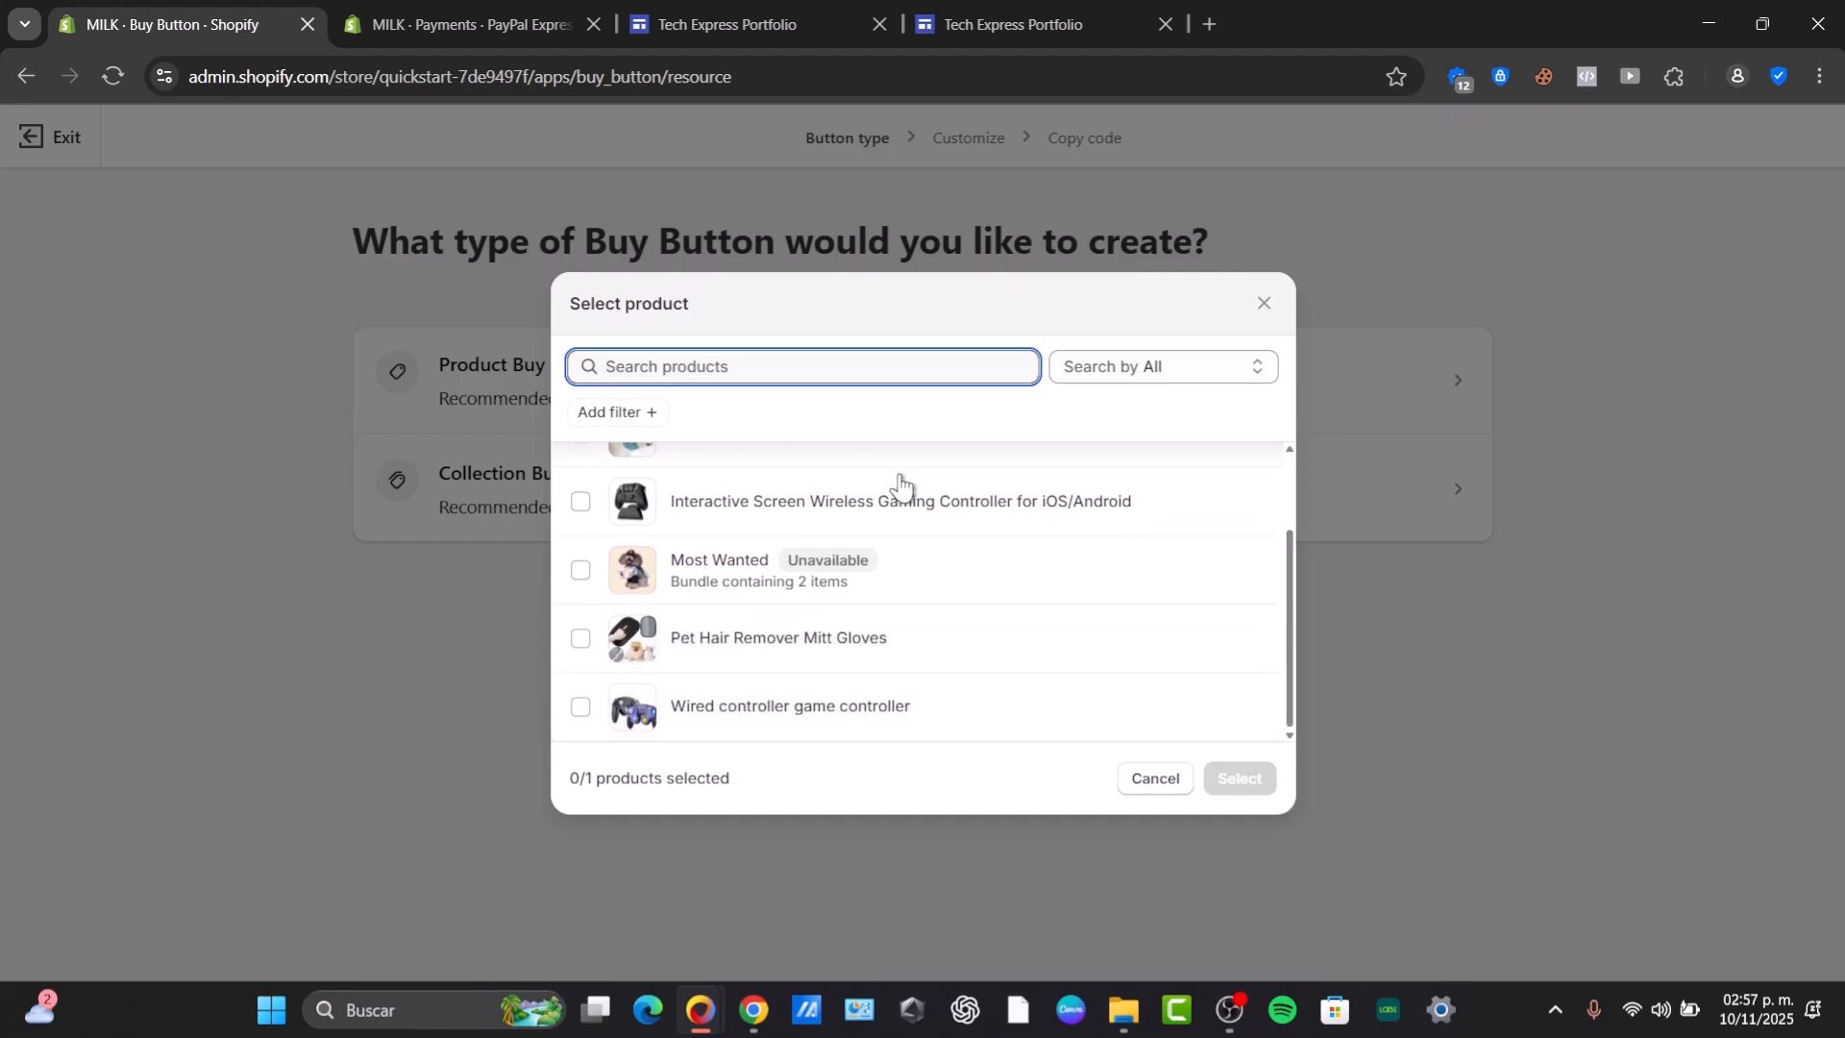
left_click(579, 641)
left_click(1239, 780)
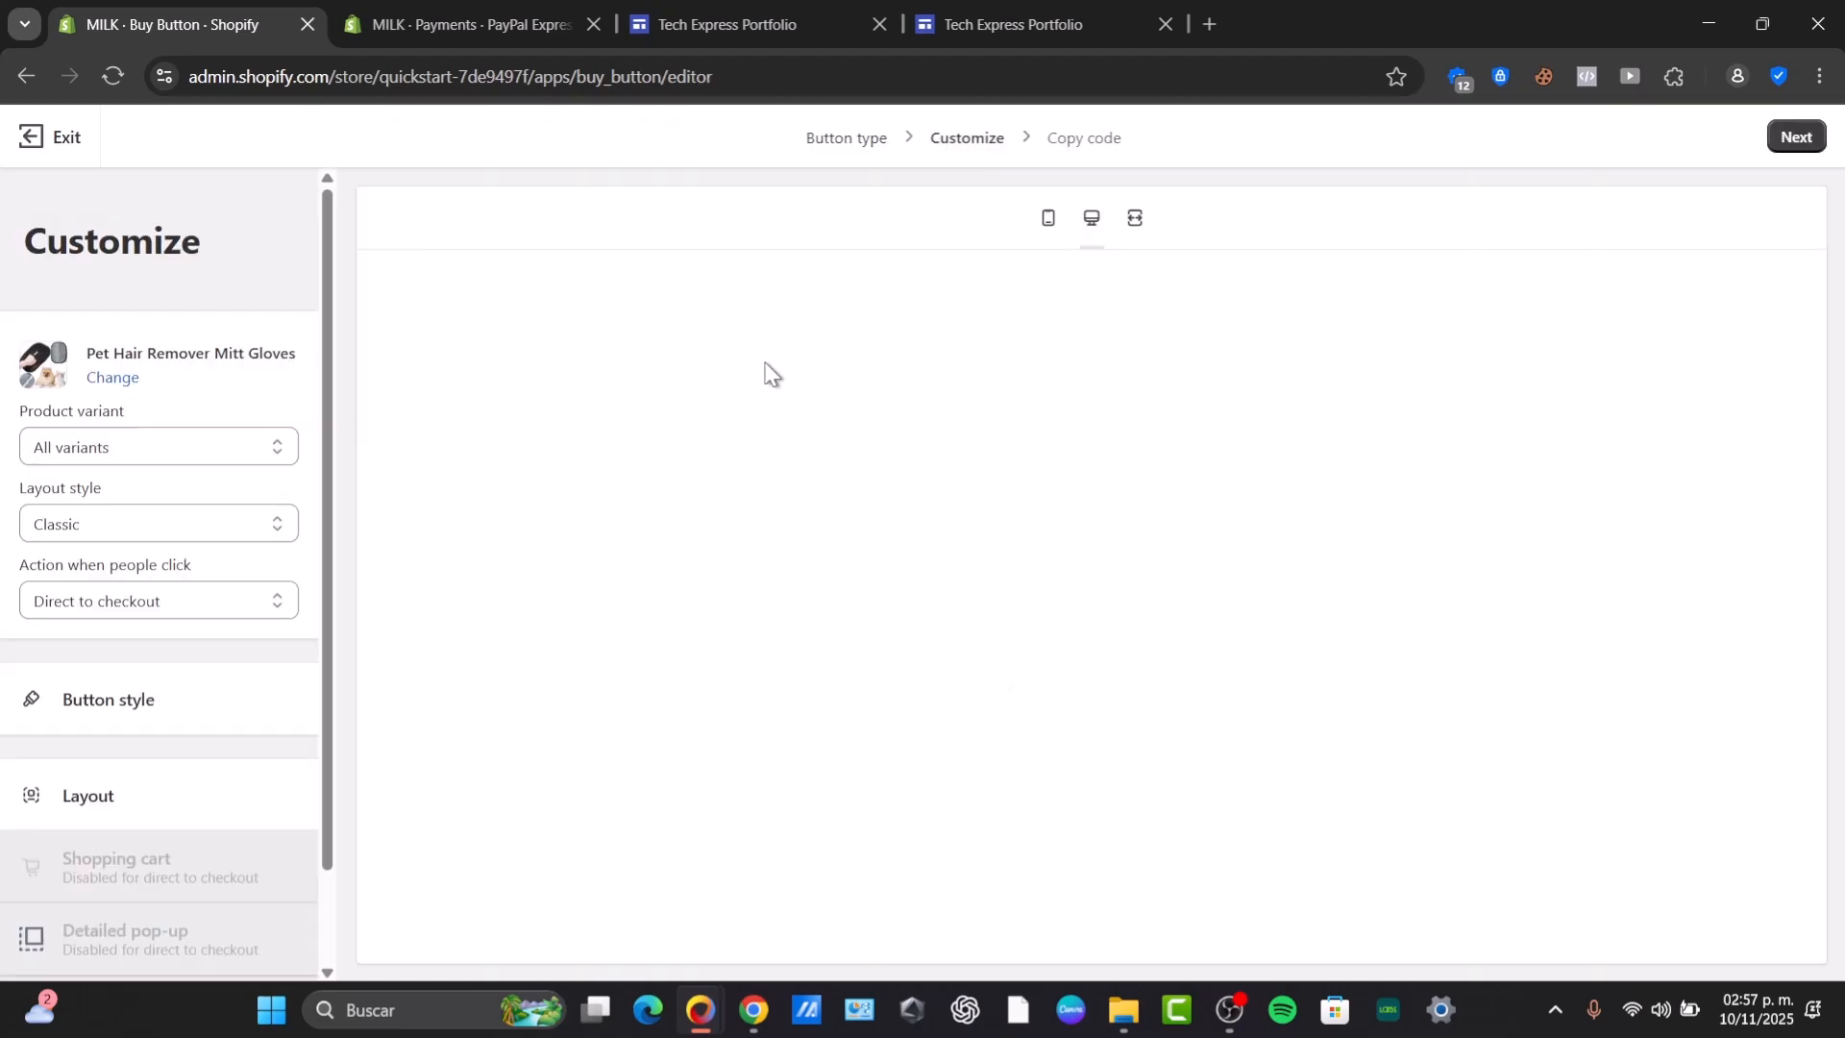
- Check the product preview and price, and set the product variant to Hair Removal Gloves / 1PCS
scroll(1379, 636, "down", 2)
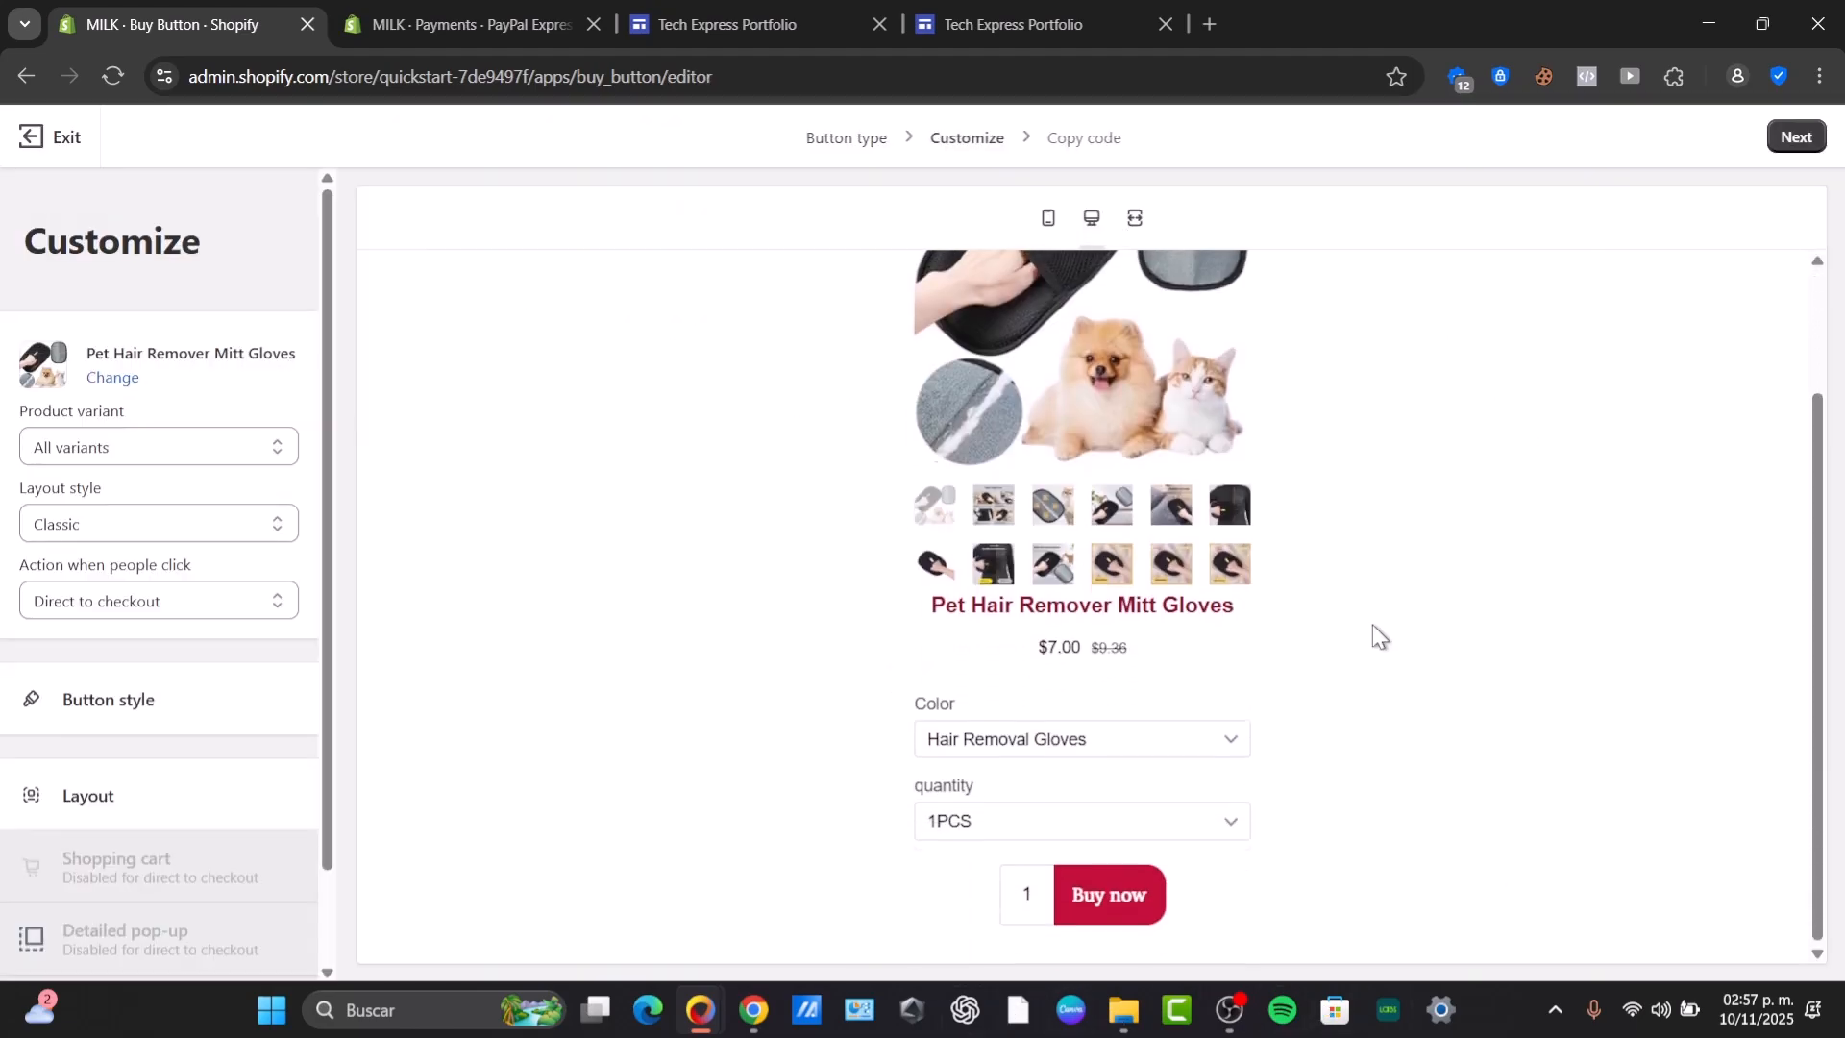
scroll(1377, 653, "up", 2)
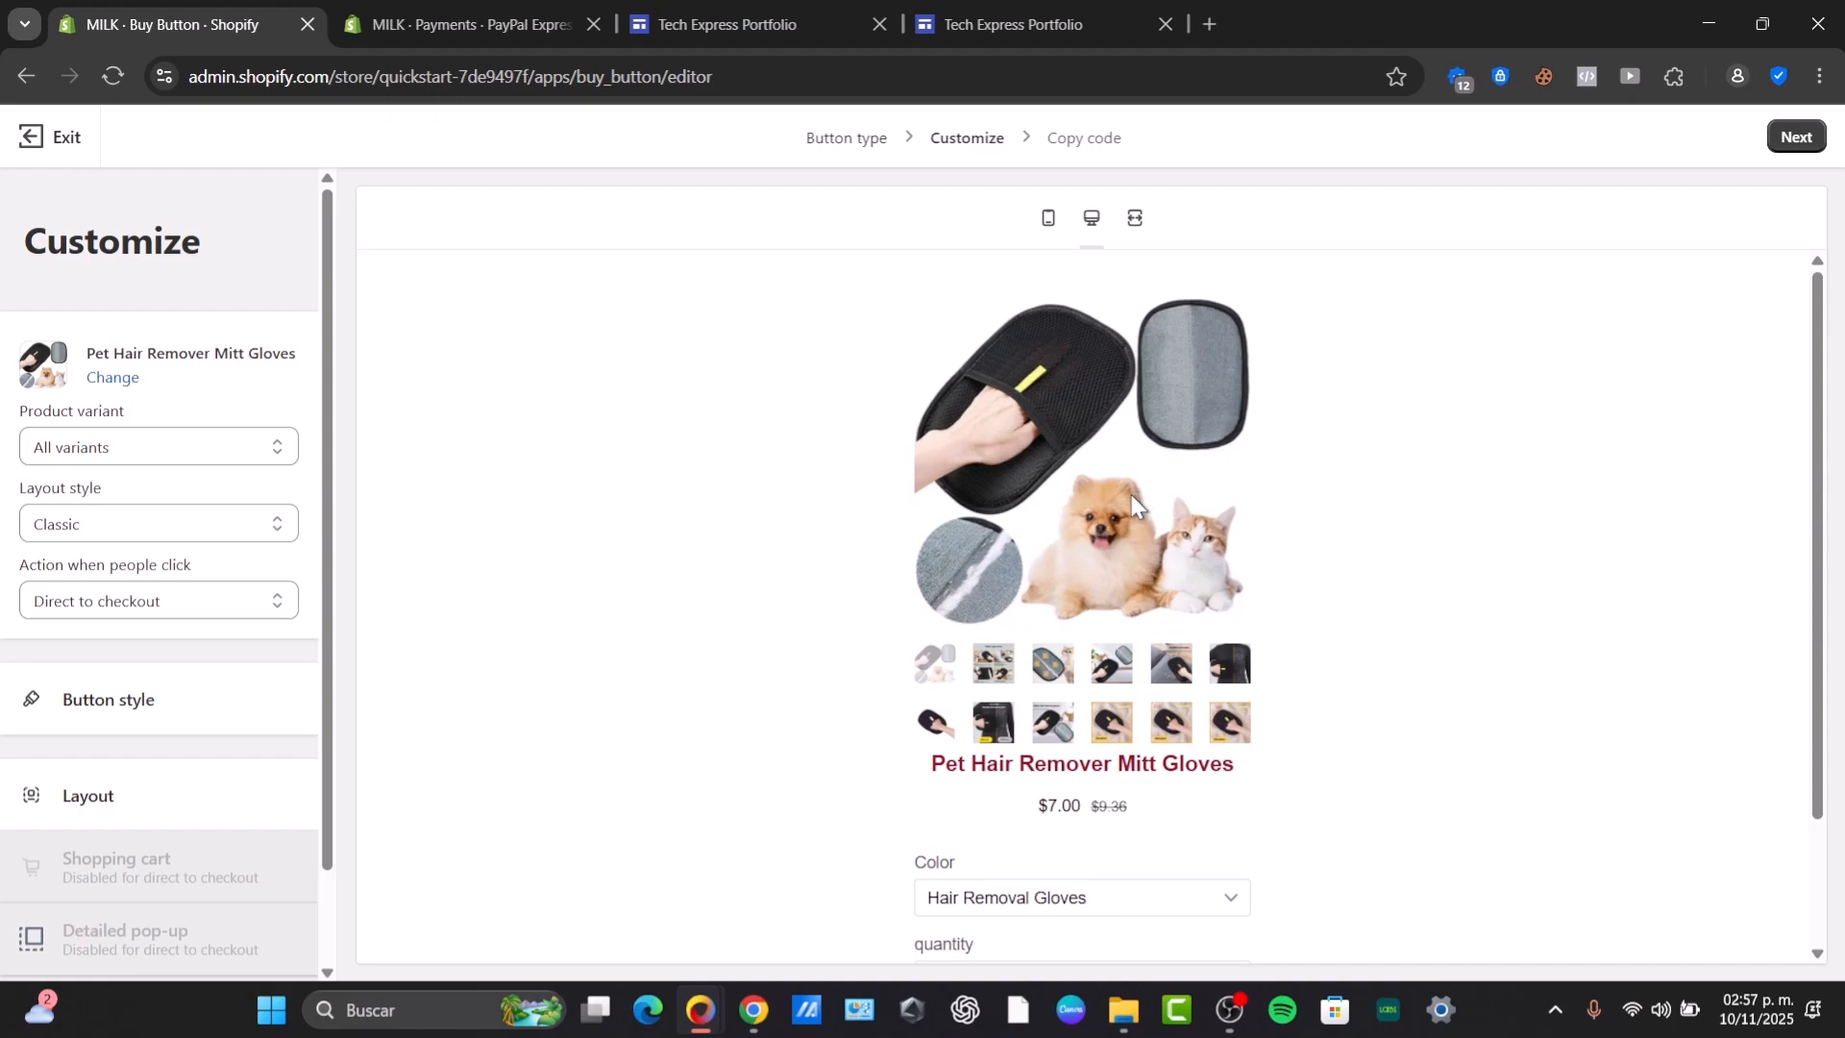
scroll(1132, 500, "down", 2)
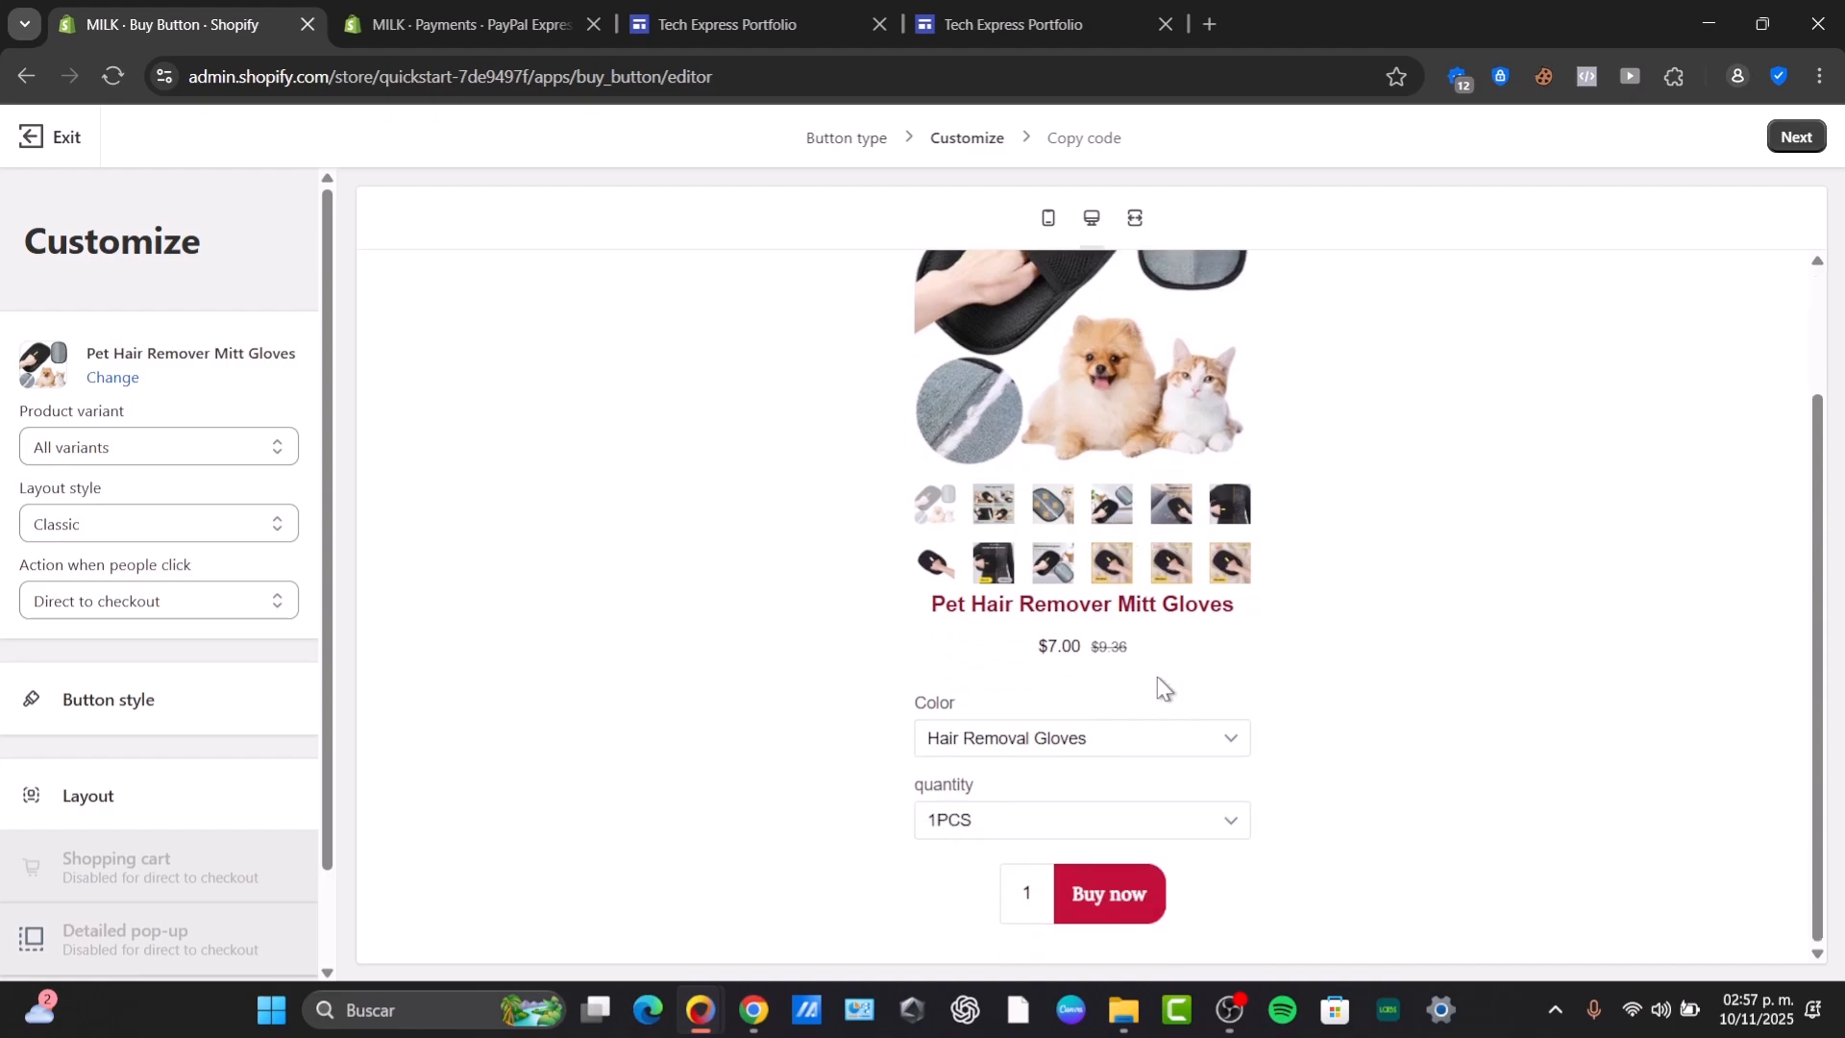
left_click_drag(1036, 654, 1180, 656)
left_click(1311, 872)
left_click(192, 448)
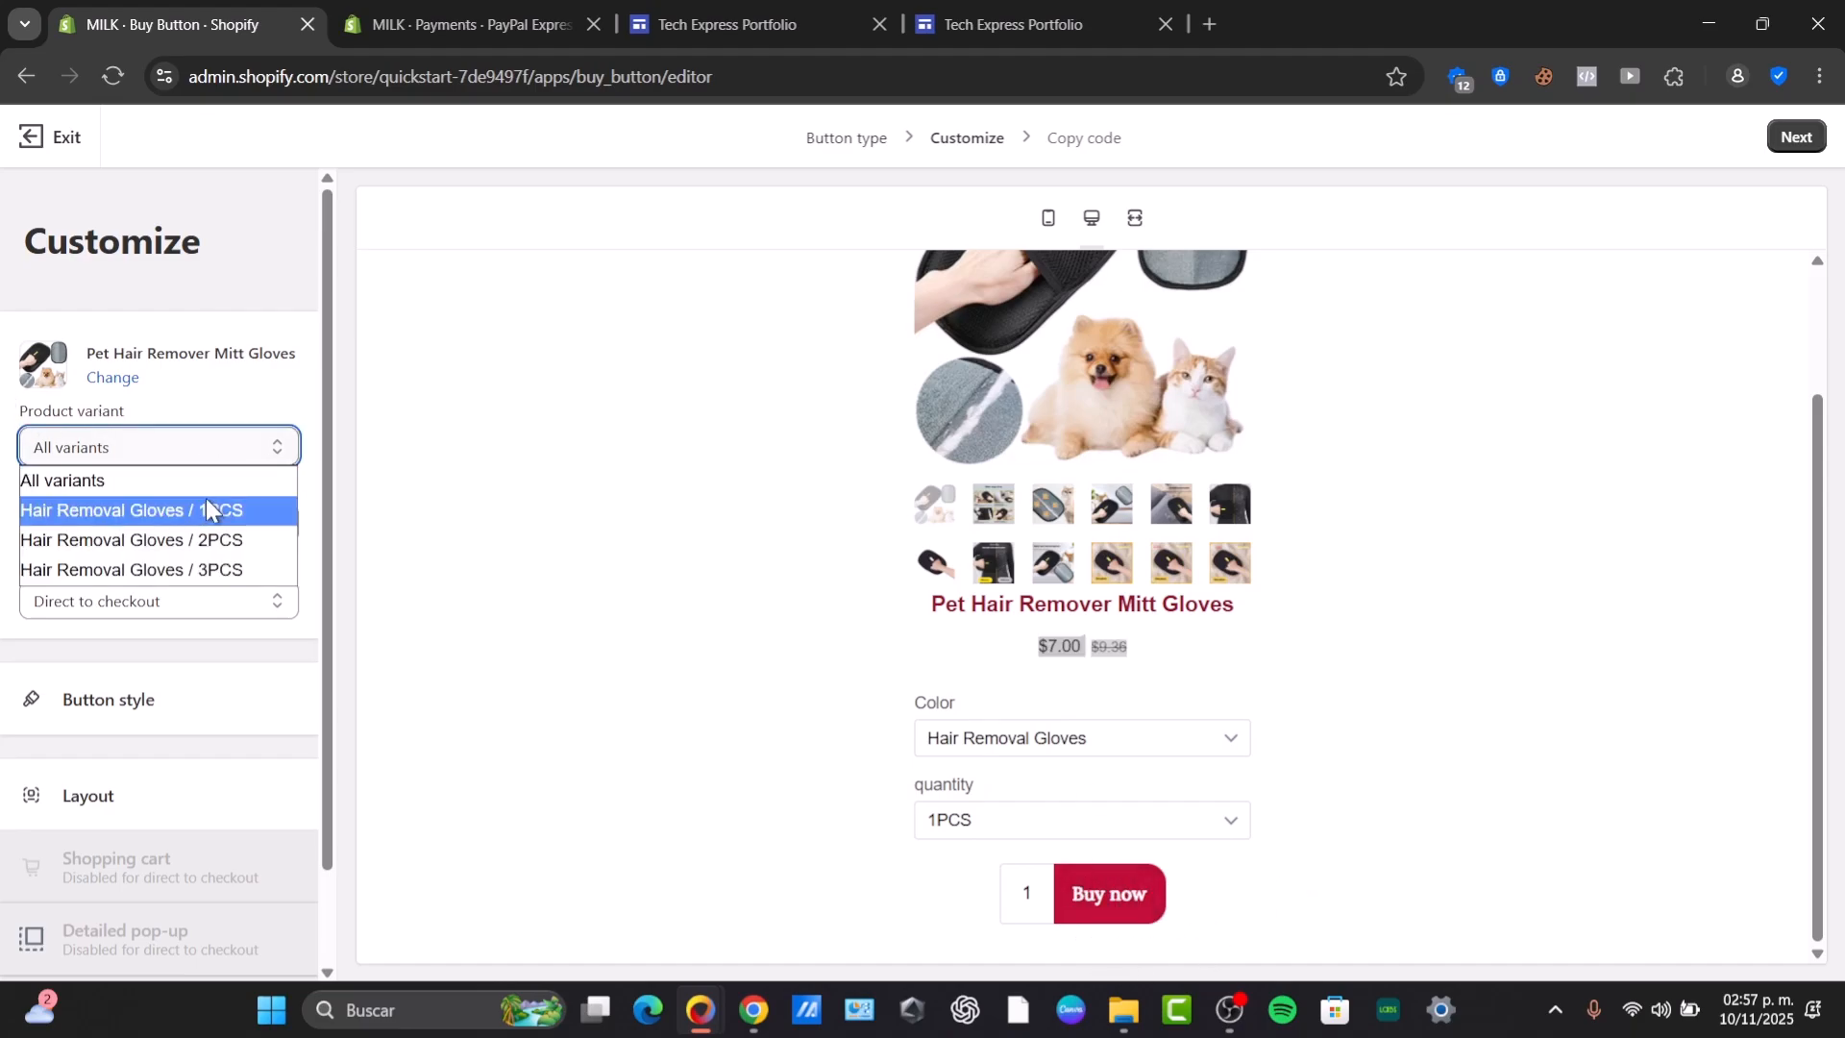
left_click(179, 498)
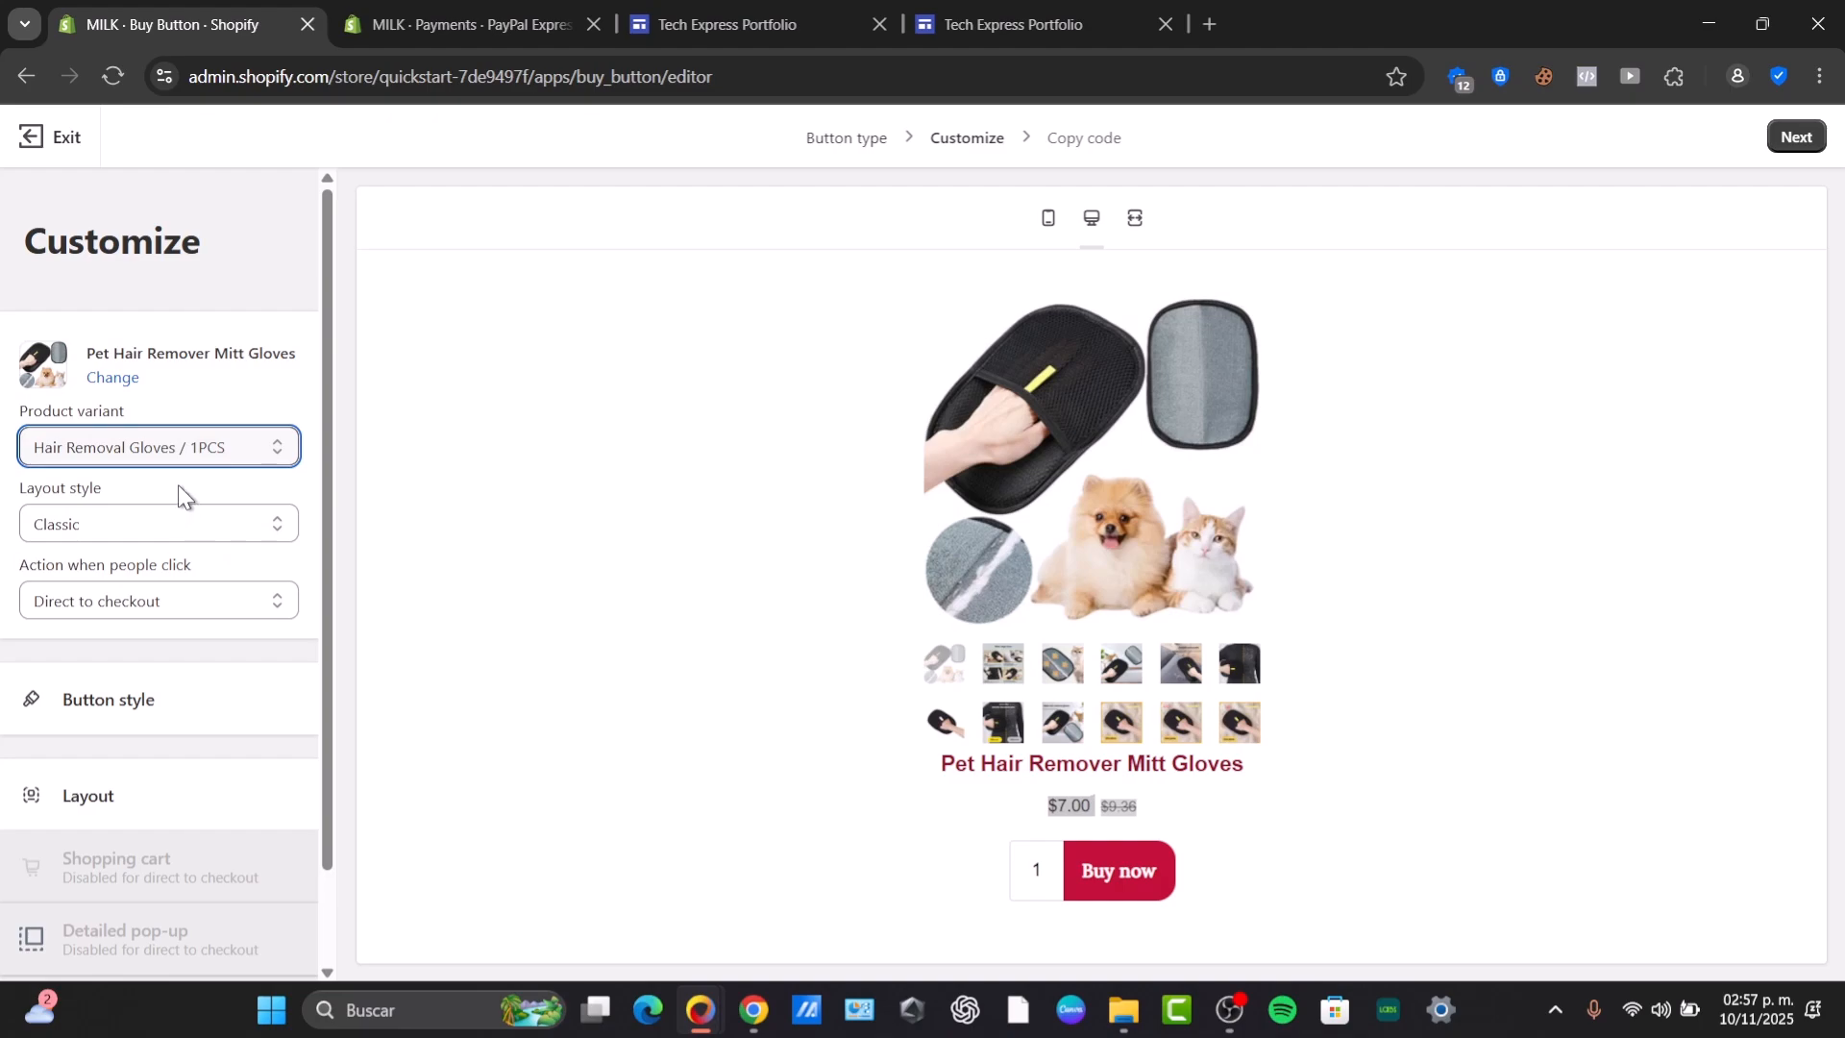
- Try the Basic layout style and return the layout to Classic
left_click(177, 519)
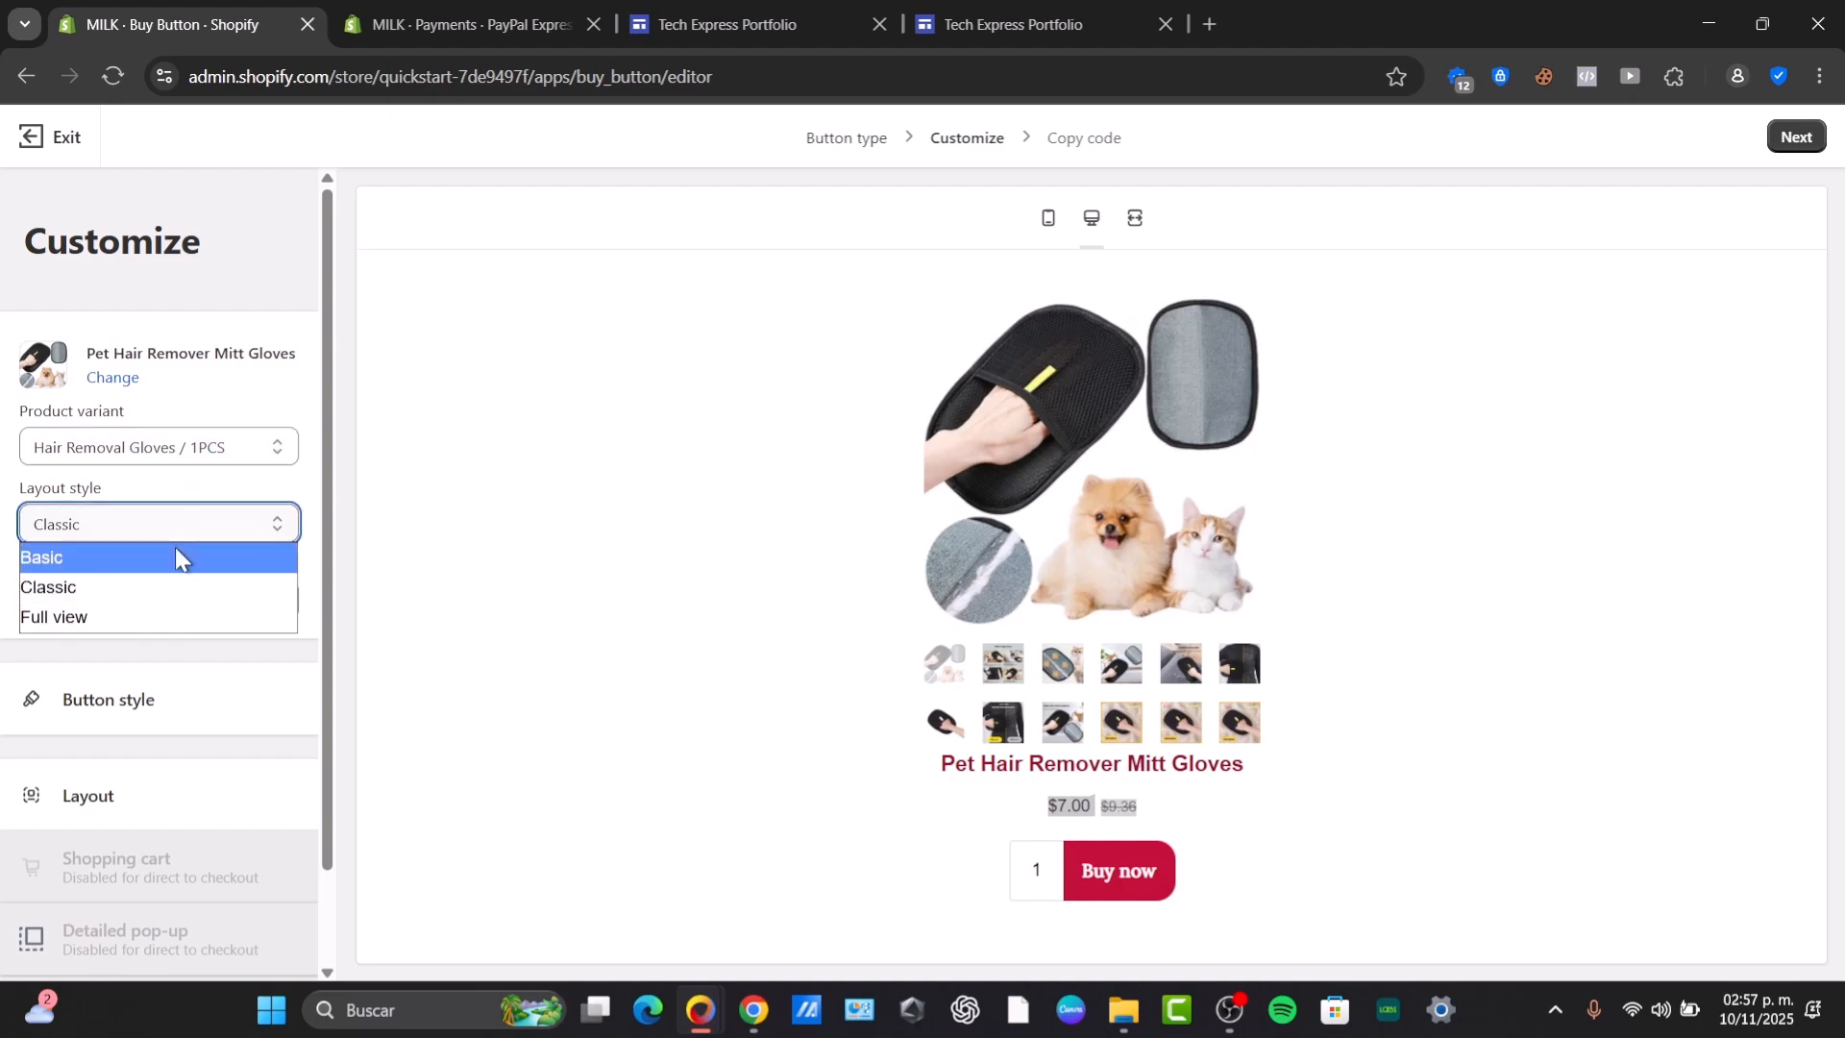
left_click(175, 558)
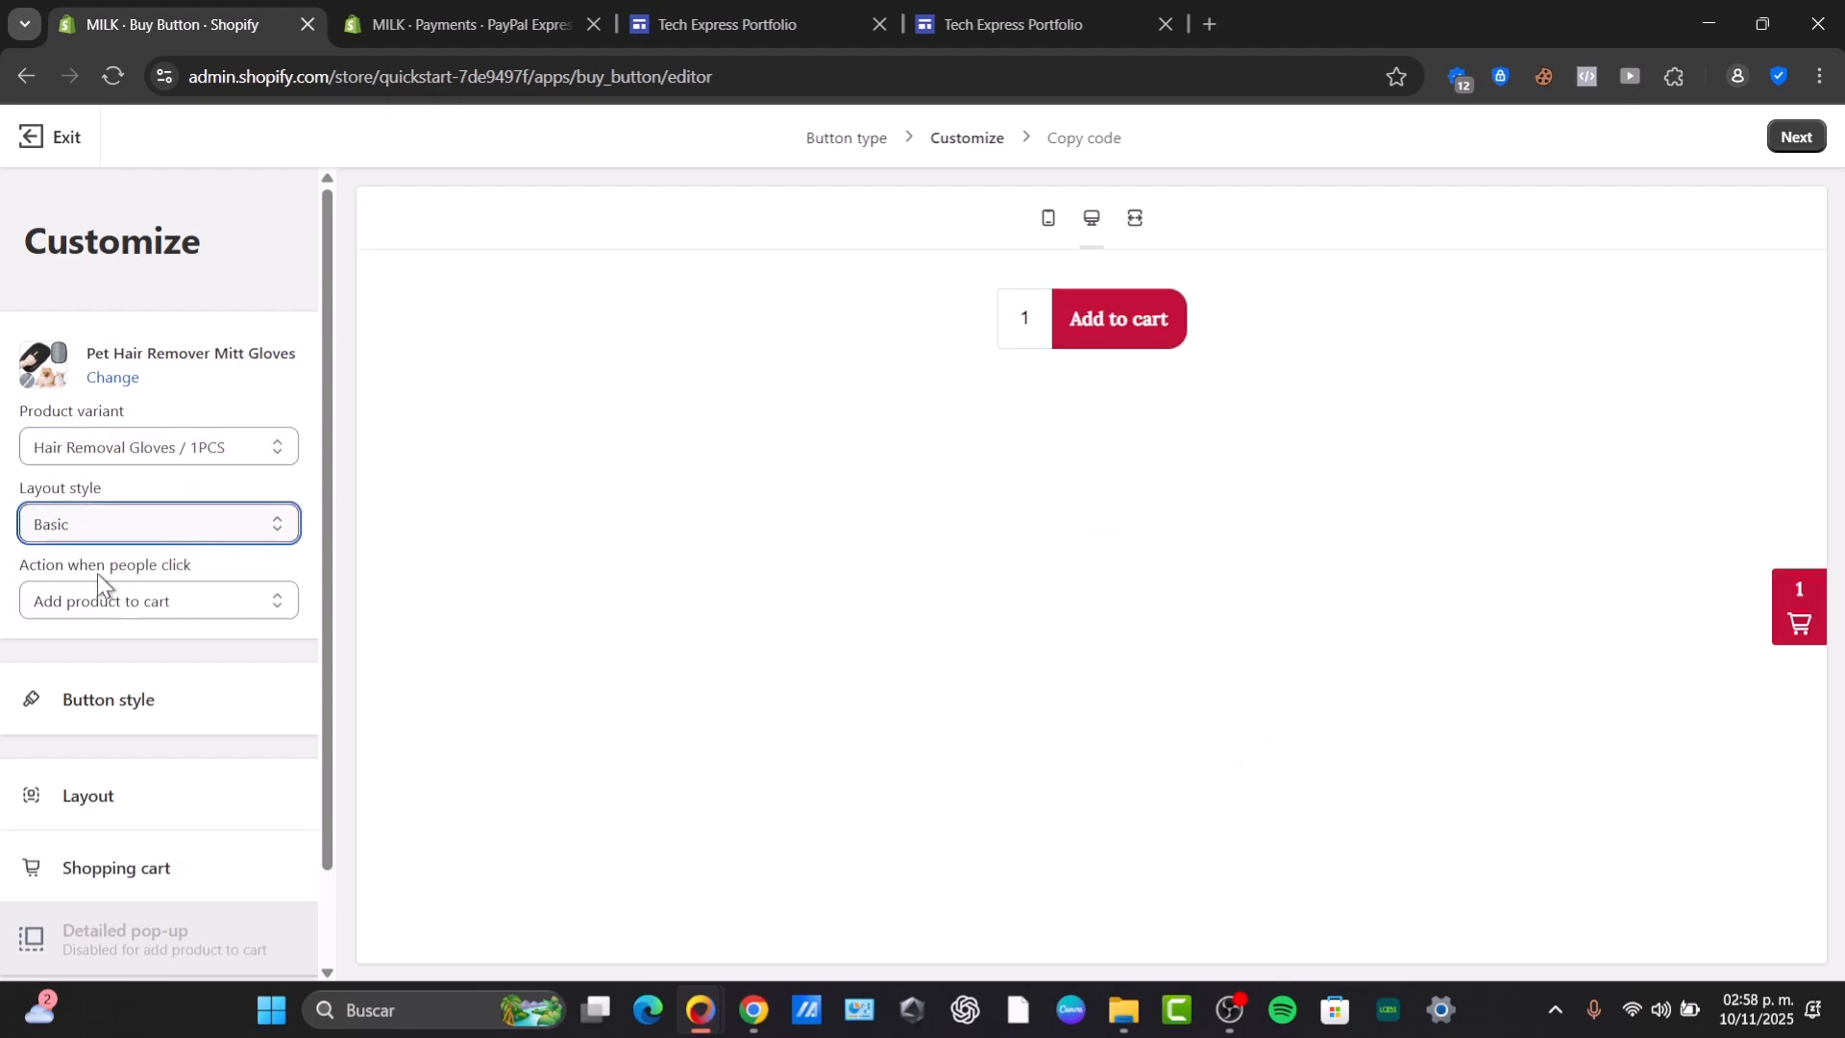
left_click(142, 535)
left_click(140, 587)
- Try Direct to checkout as the button's click action, and set it back to Add product to cart
left_click(140, 588)
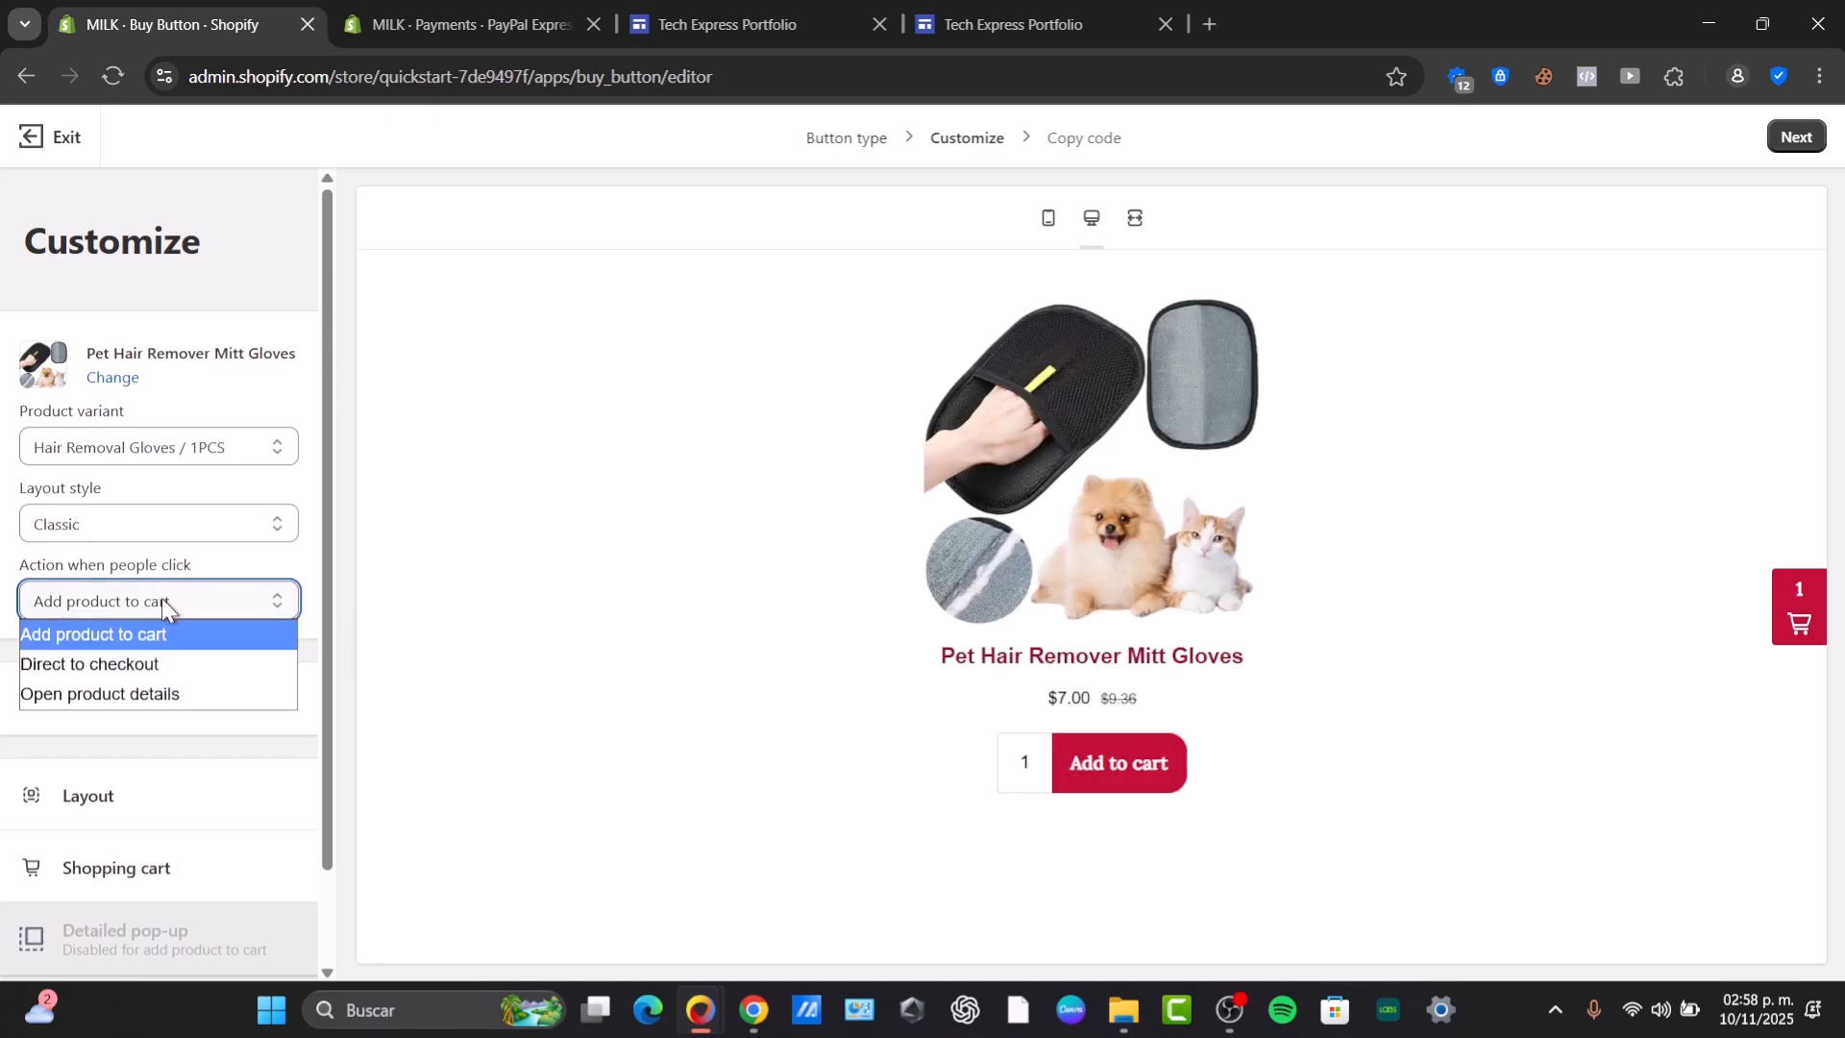
left_click(198, 663)
left_click(194, 615)
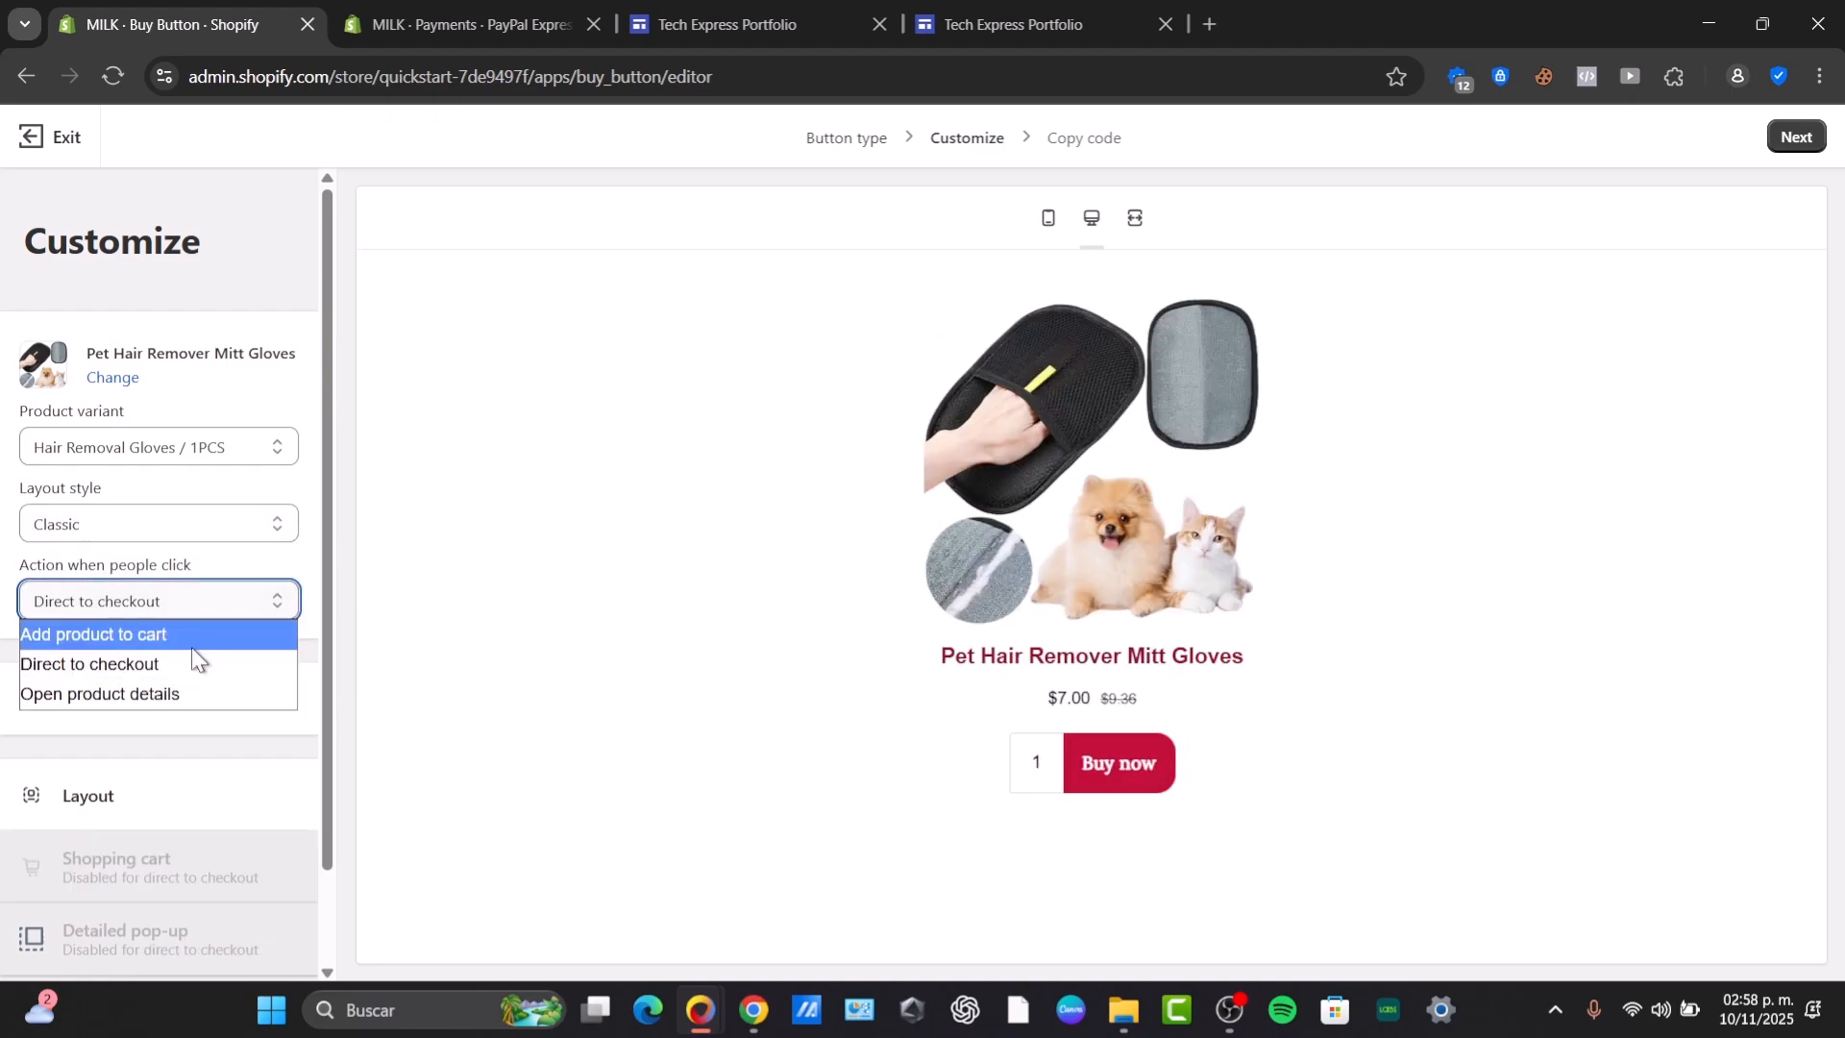
left_click(192, 638)
- Look over the layout settings, and enable the order note field in the shopping cart settings
scroll(259, 610, "down", 1)
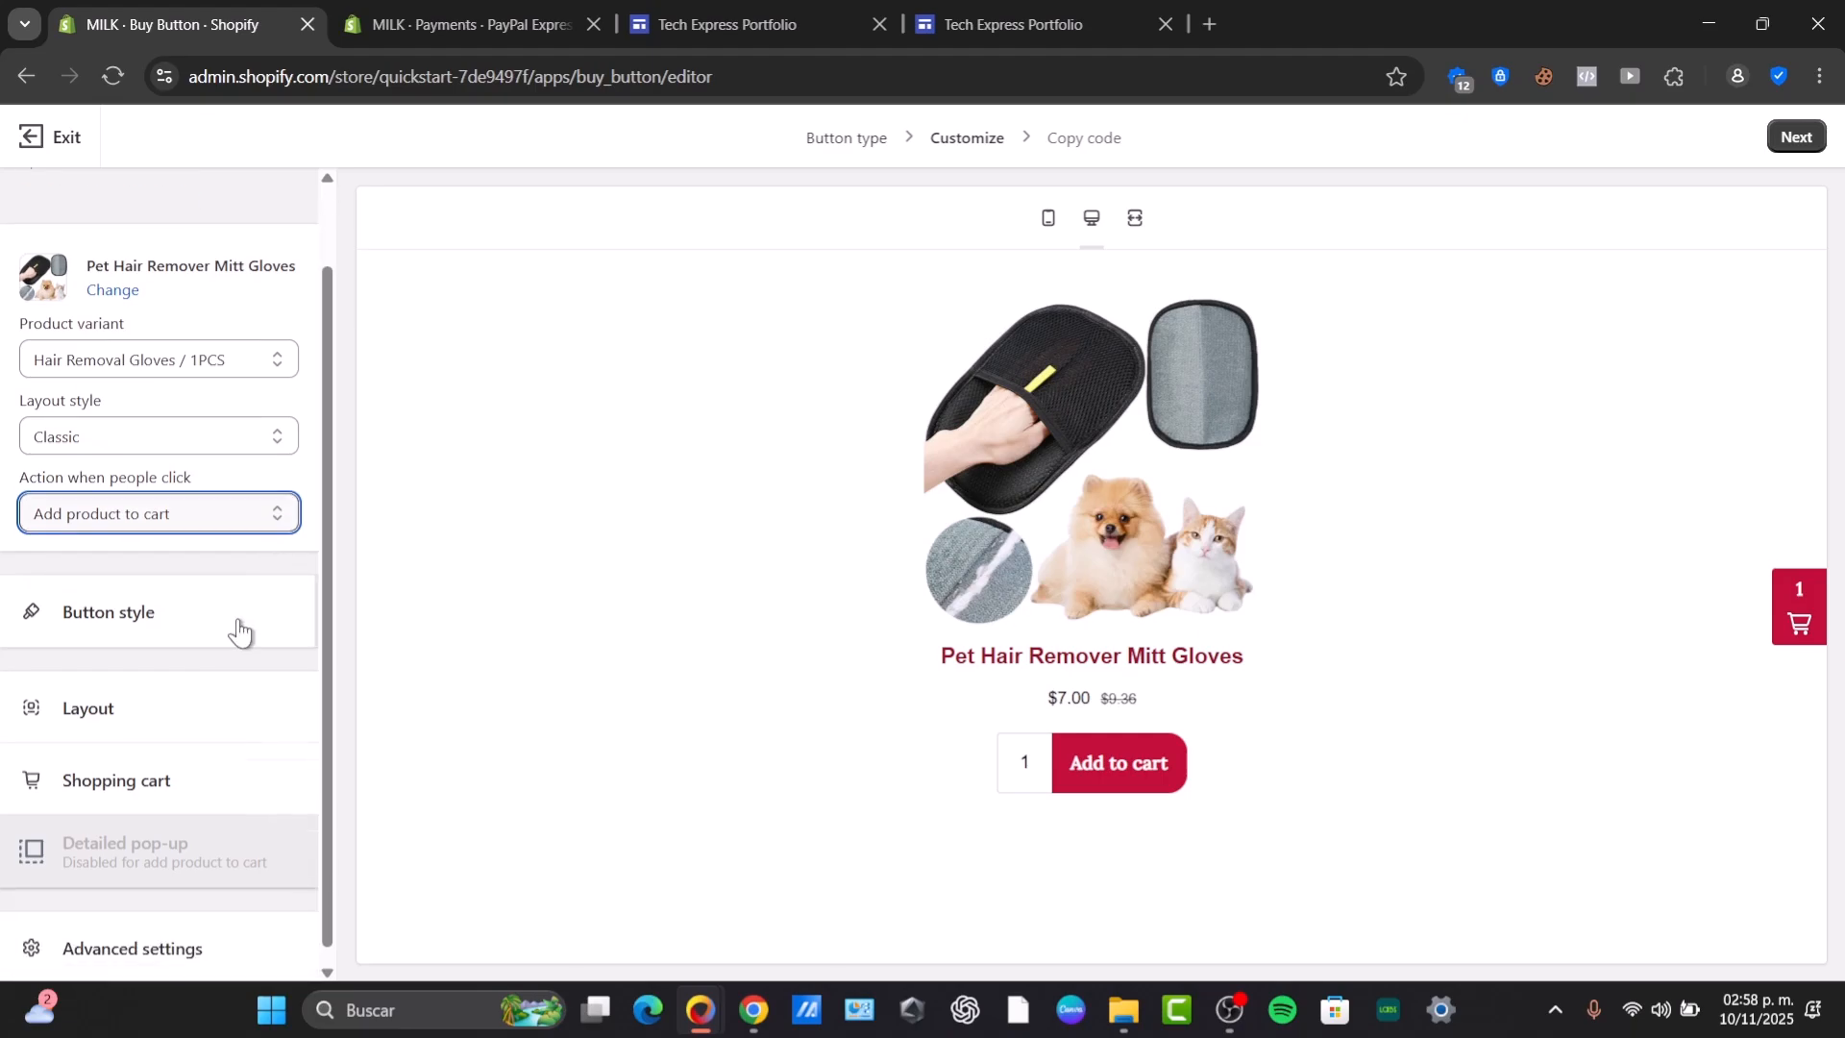
left_click(170, 691)
scroll(204, 668, "down", 3)
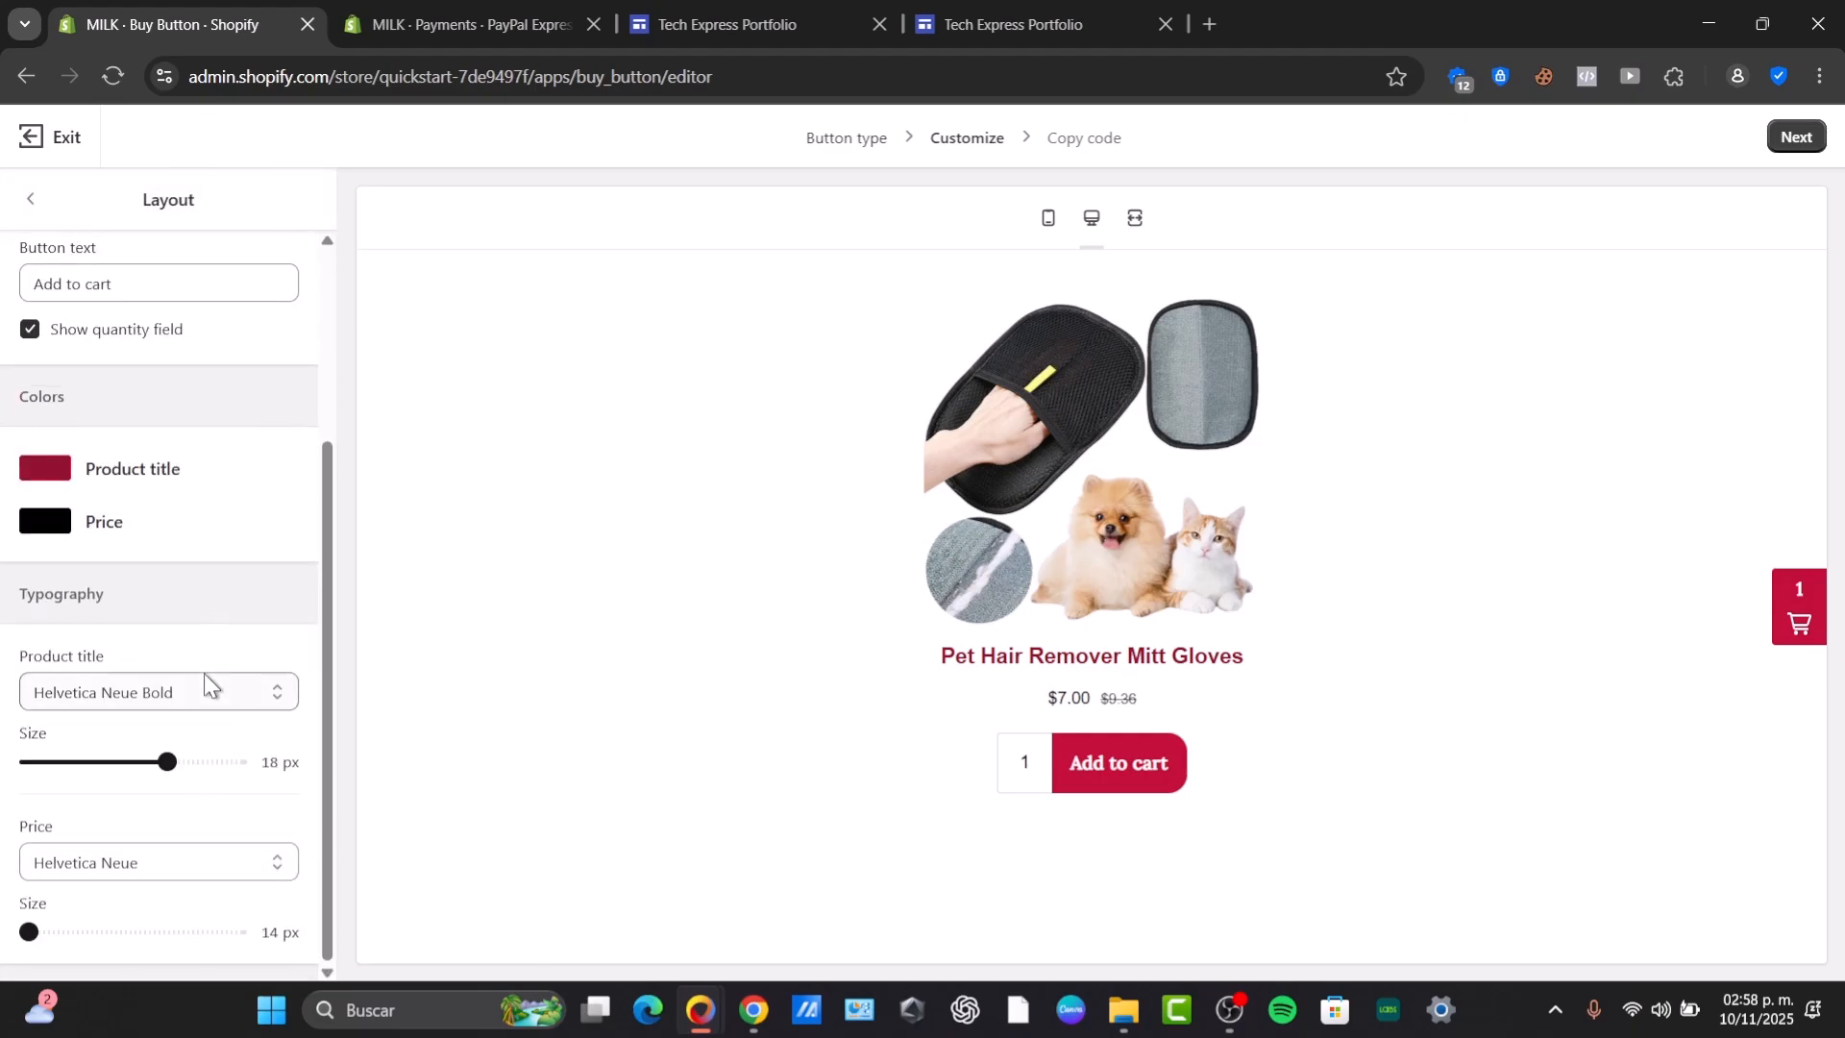
left_click(31, 199)
left_click(151, 775)
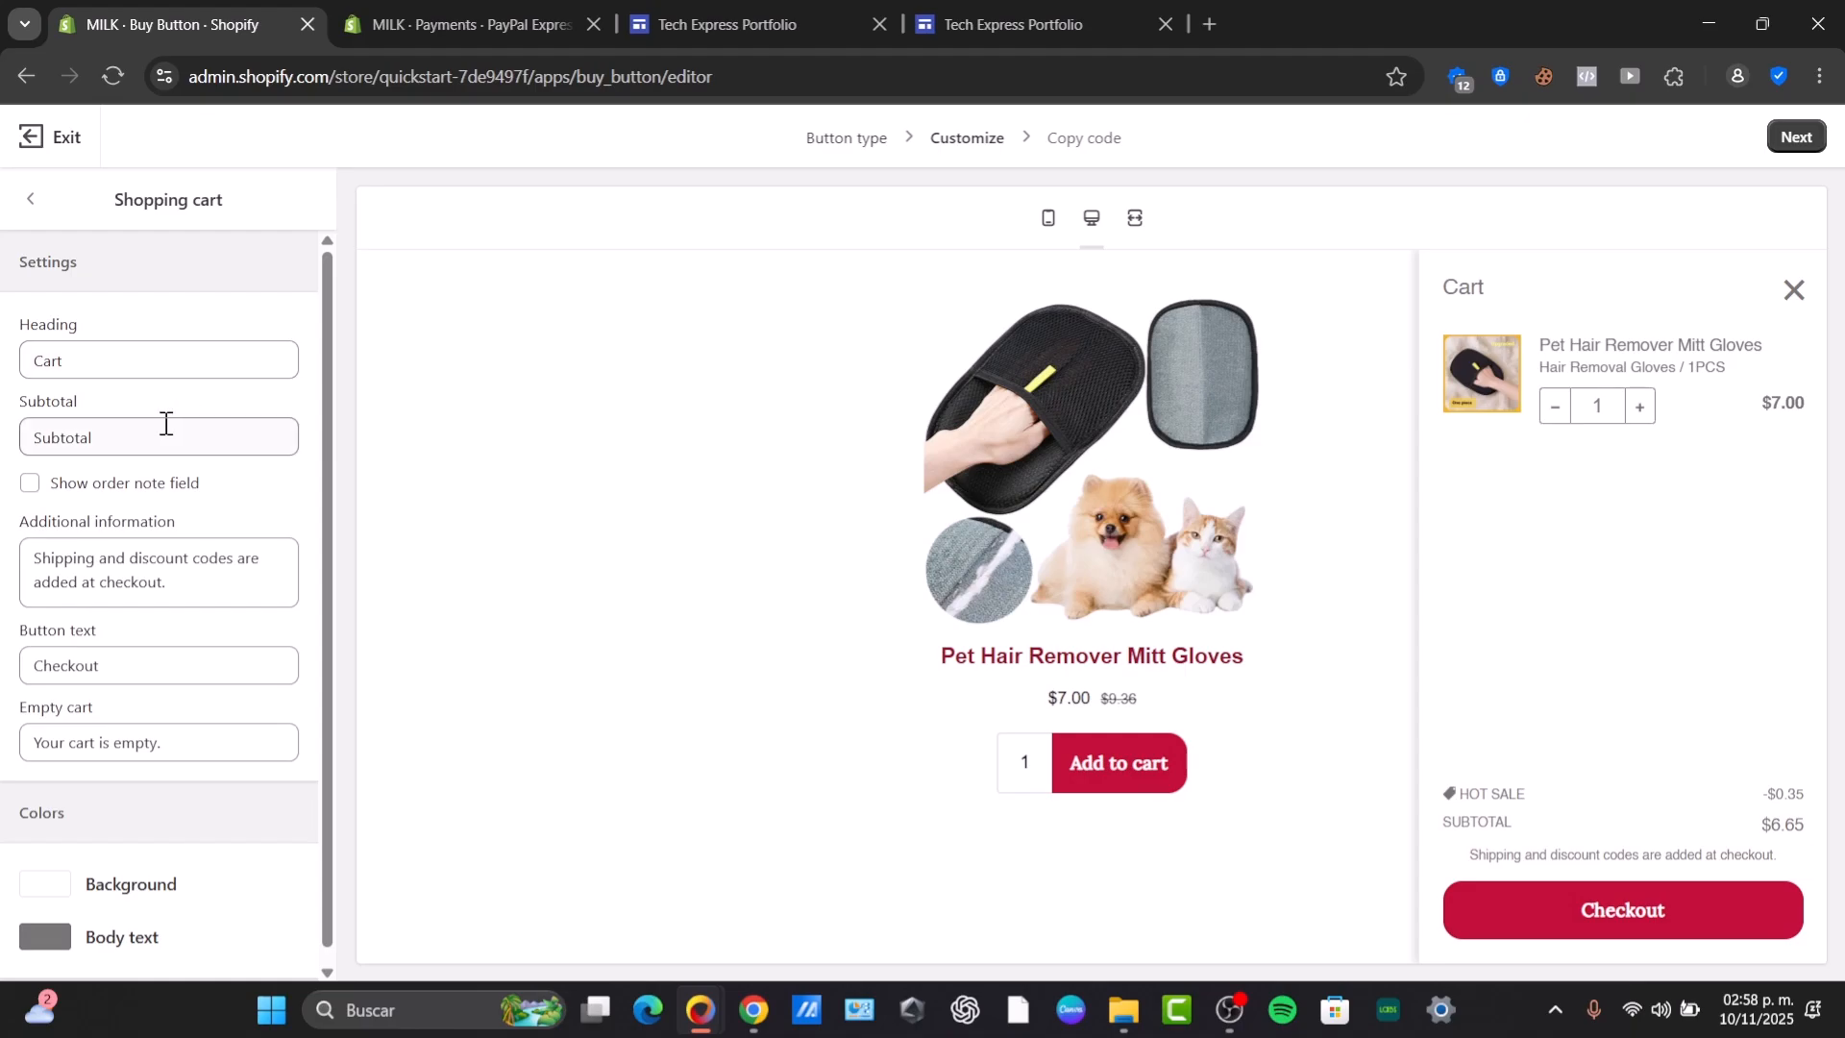
left_click(164, 490)
left_click(163, 490)
left_click(164, 491)
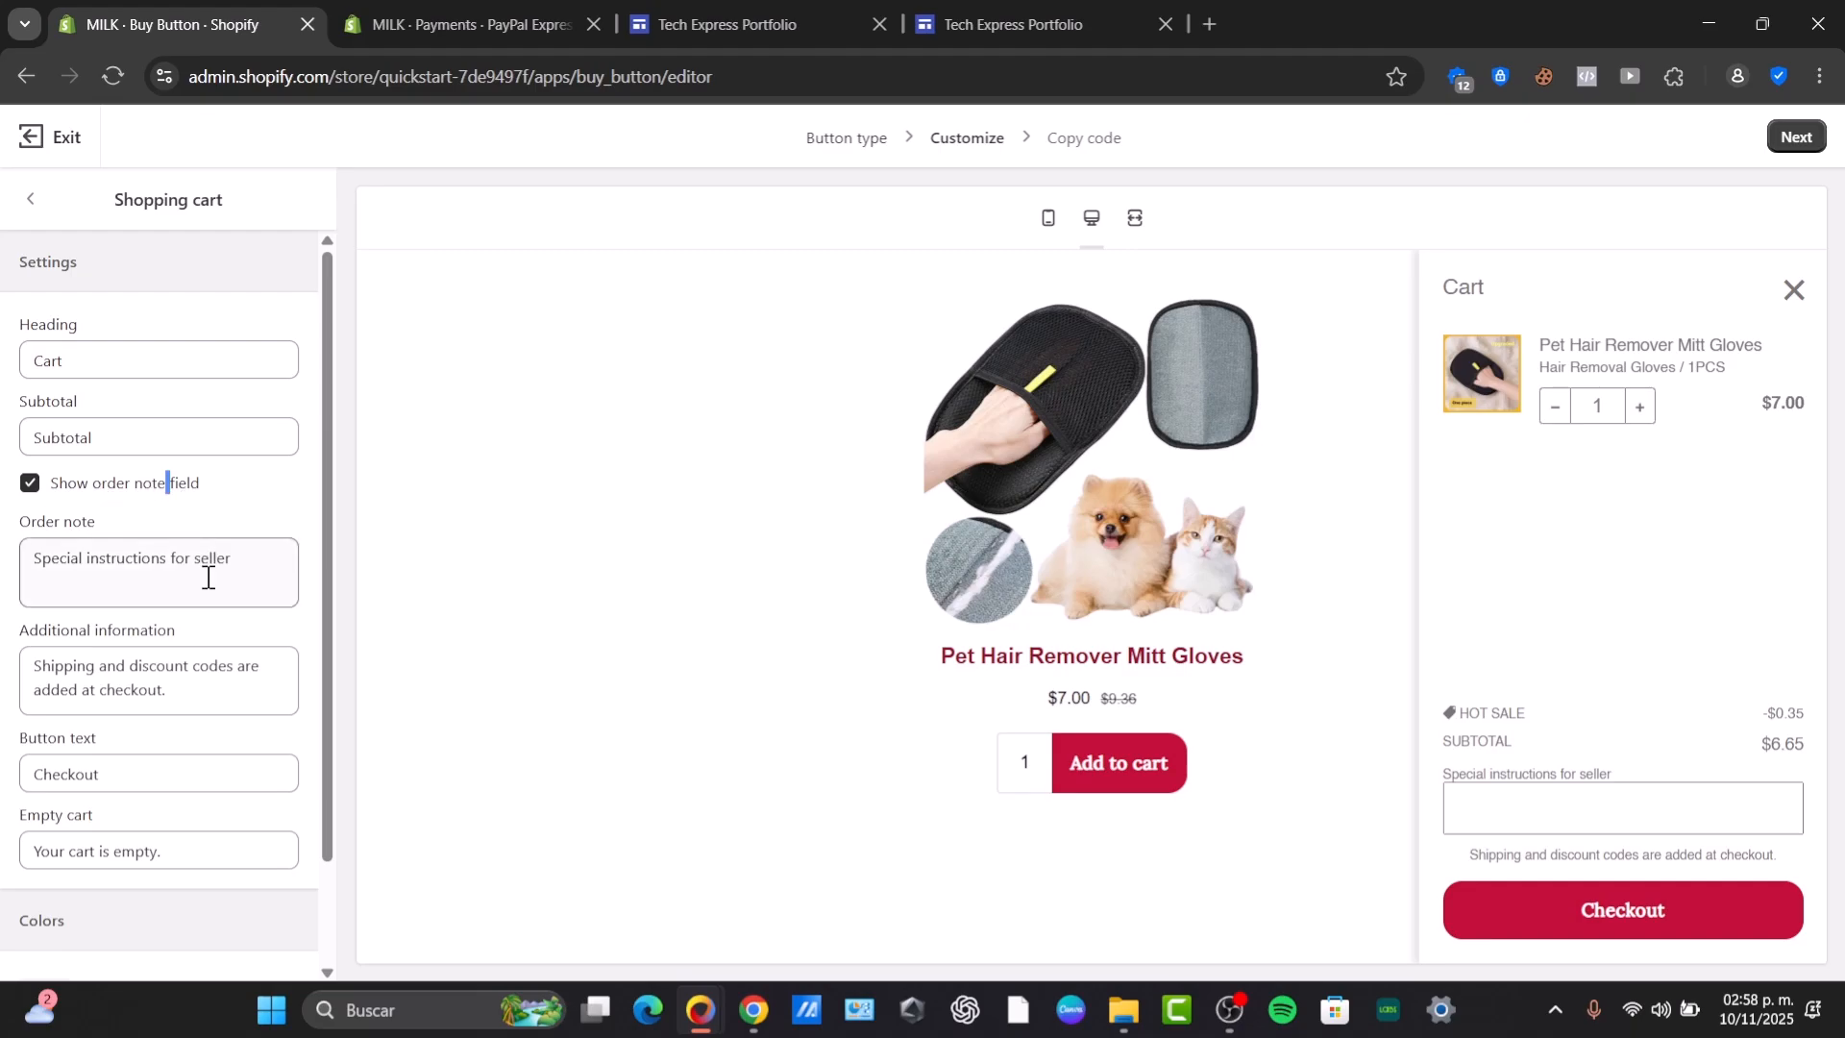
- Set the shopping cart's background color to black
scroll(206, 588, "down", 2)
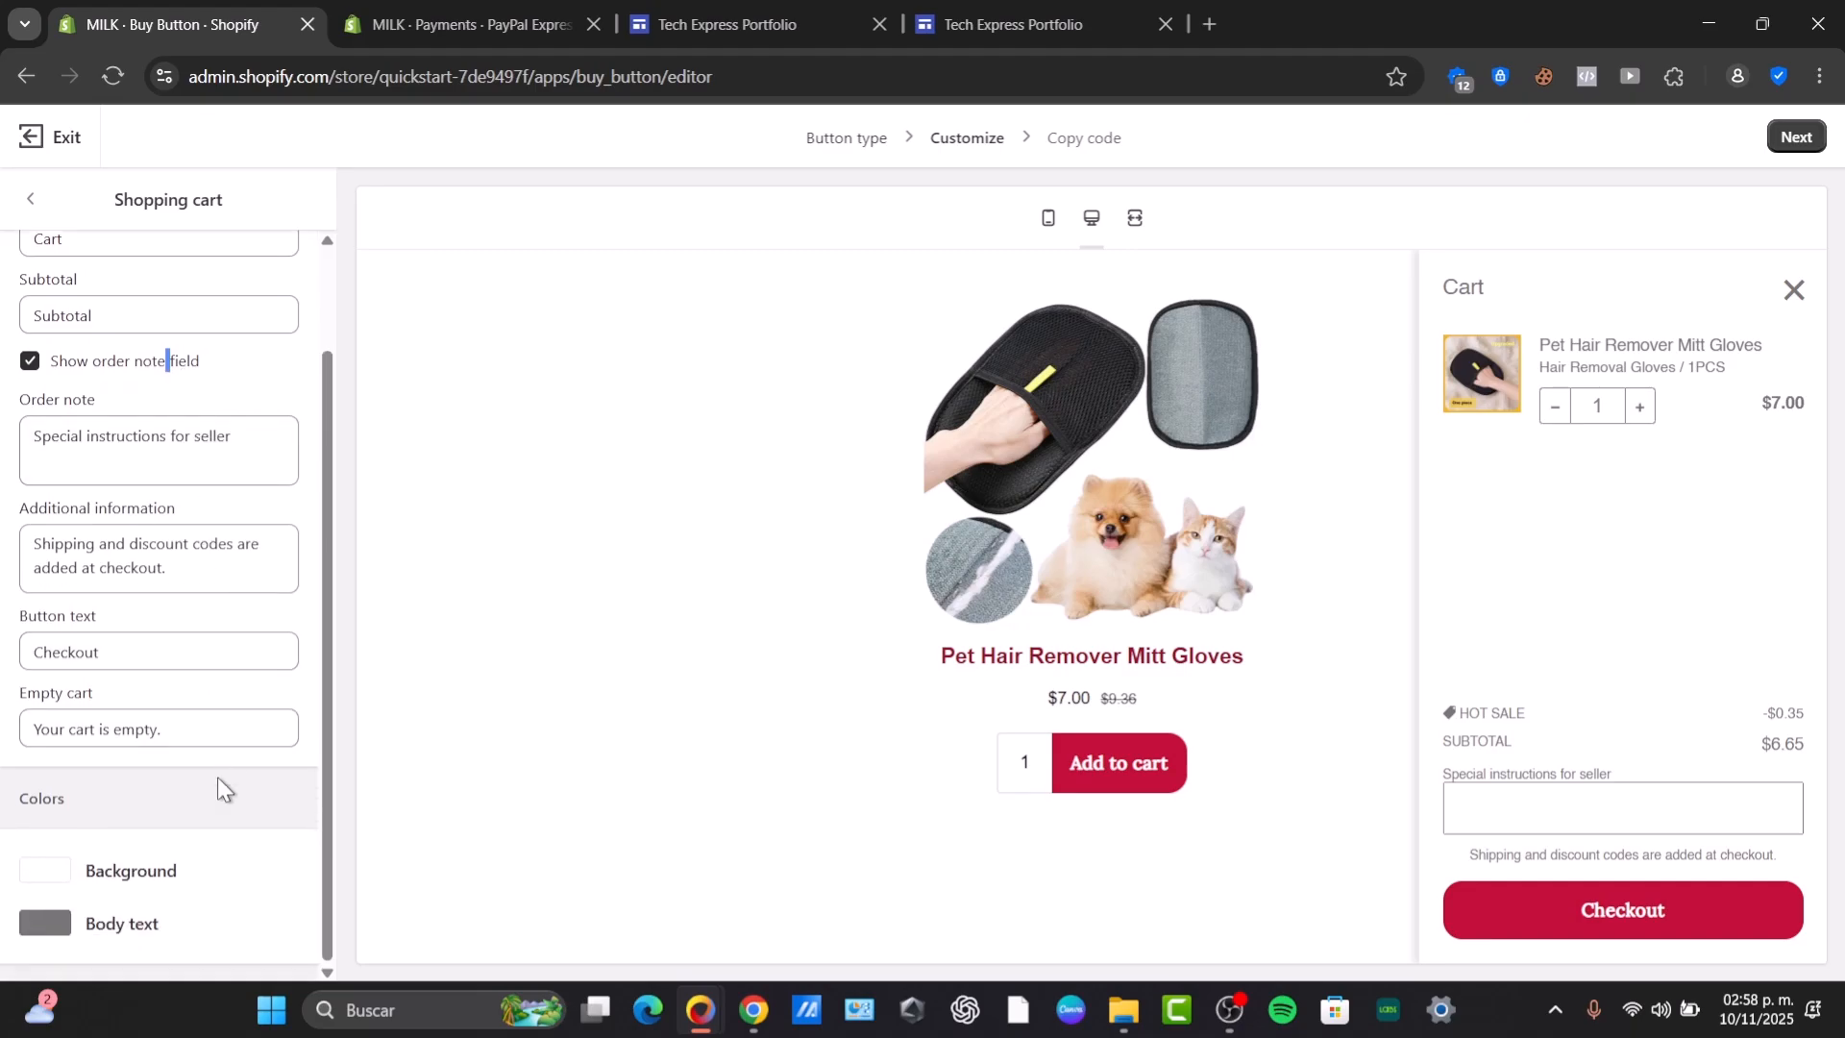
left_click(43, 872)
left_click(138, 738)
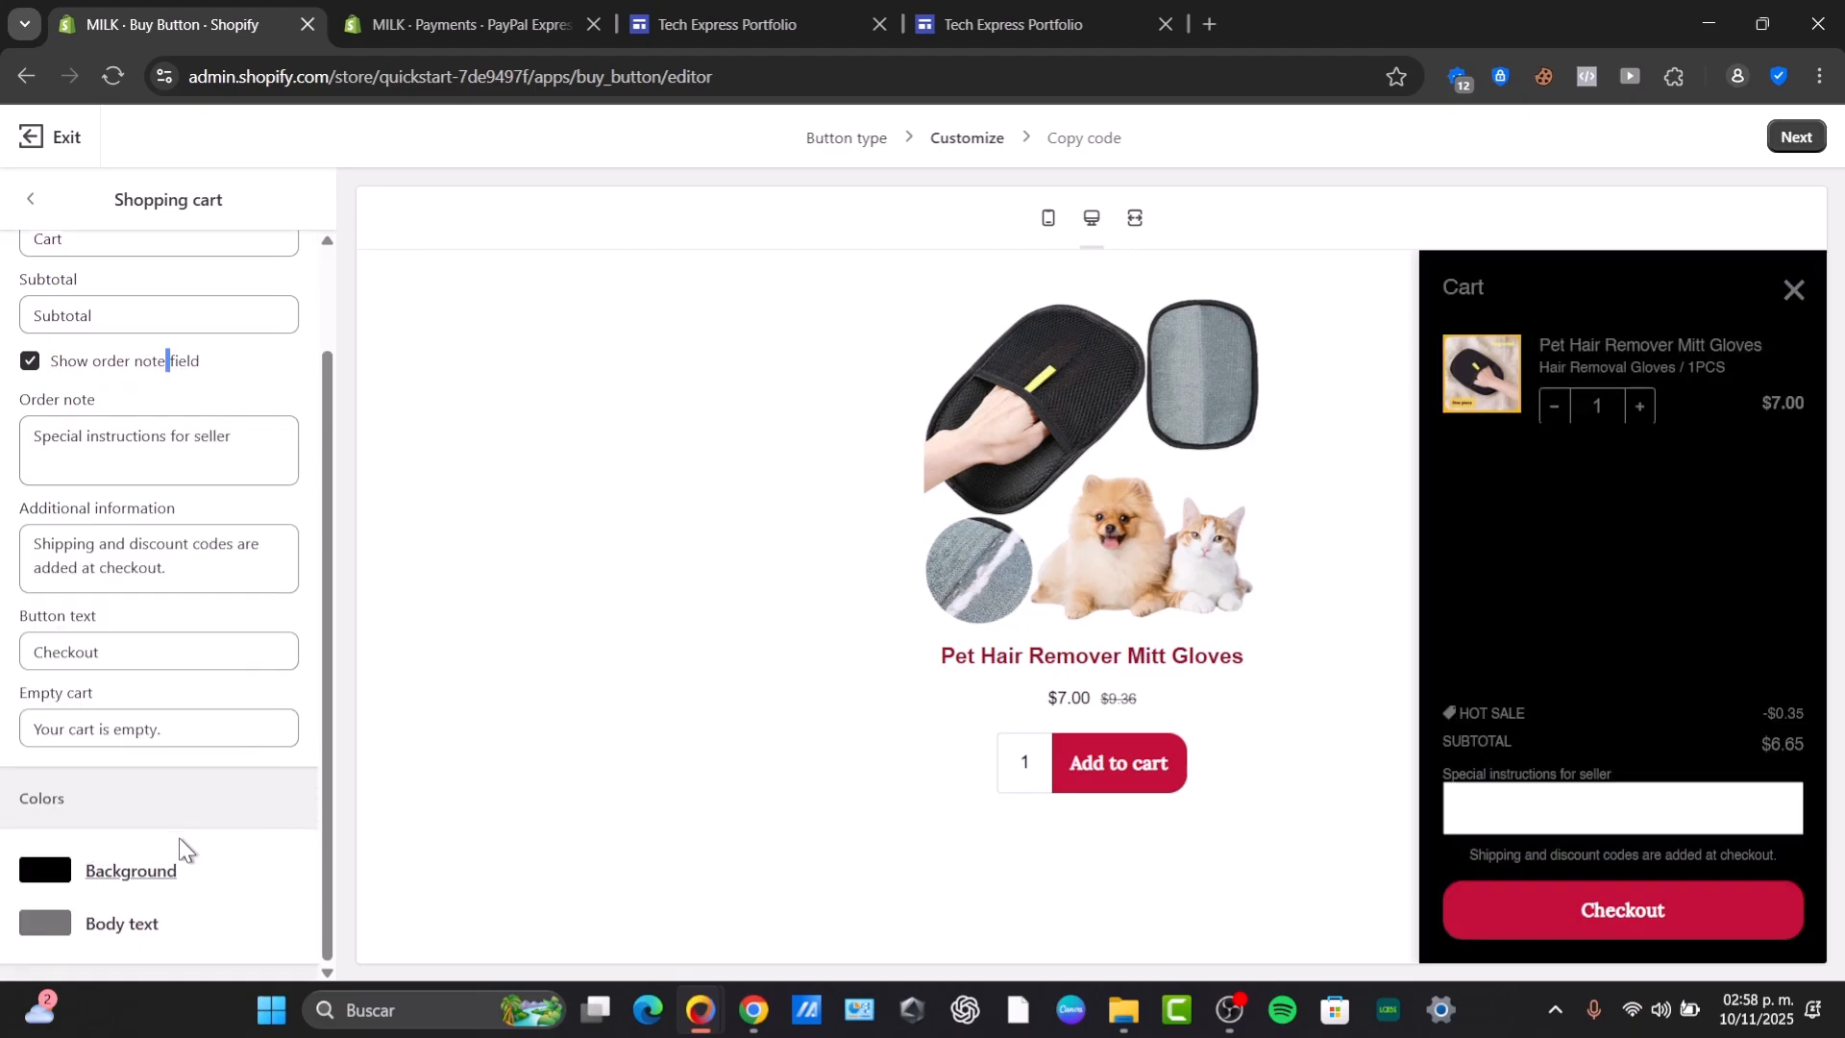
- Set the shopping cart's background color back to white and leave the shopping cart settings
left_click(27, 862)
left_click_drag(153, 678, 2, 451)
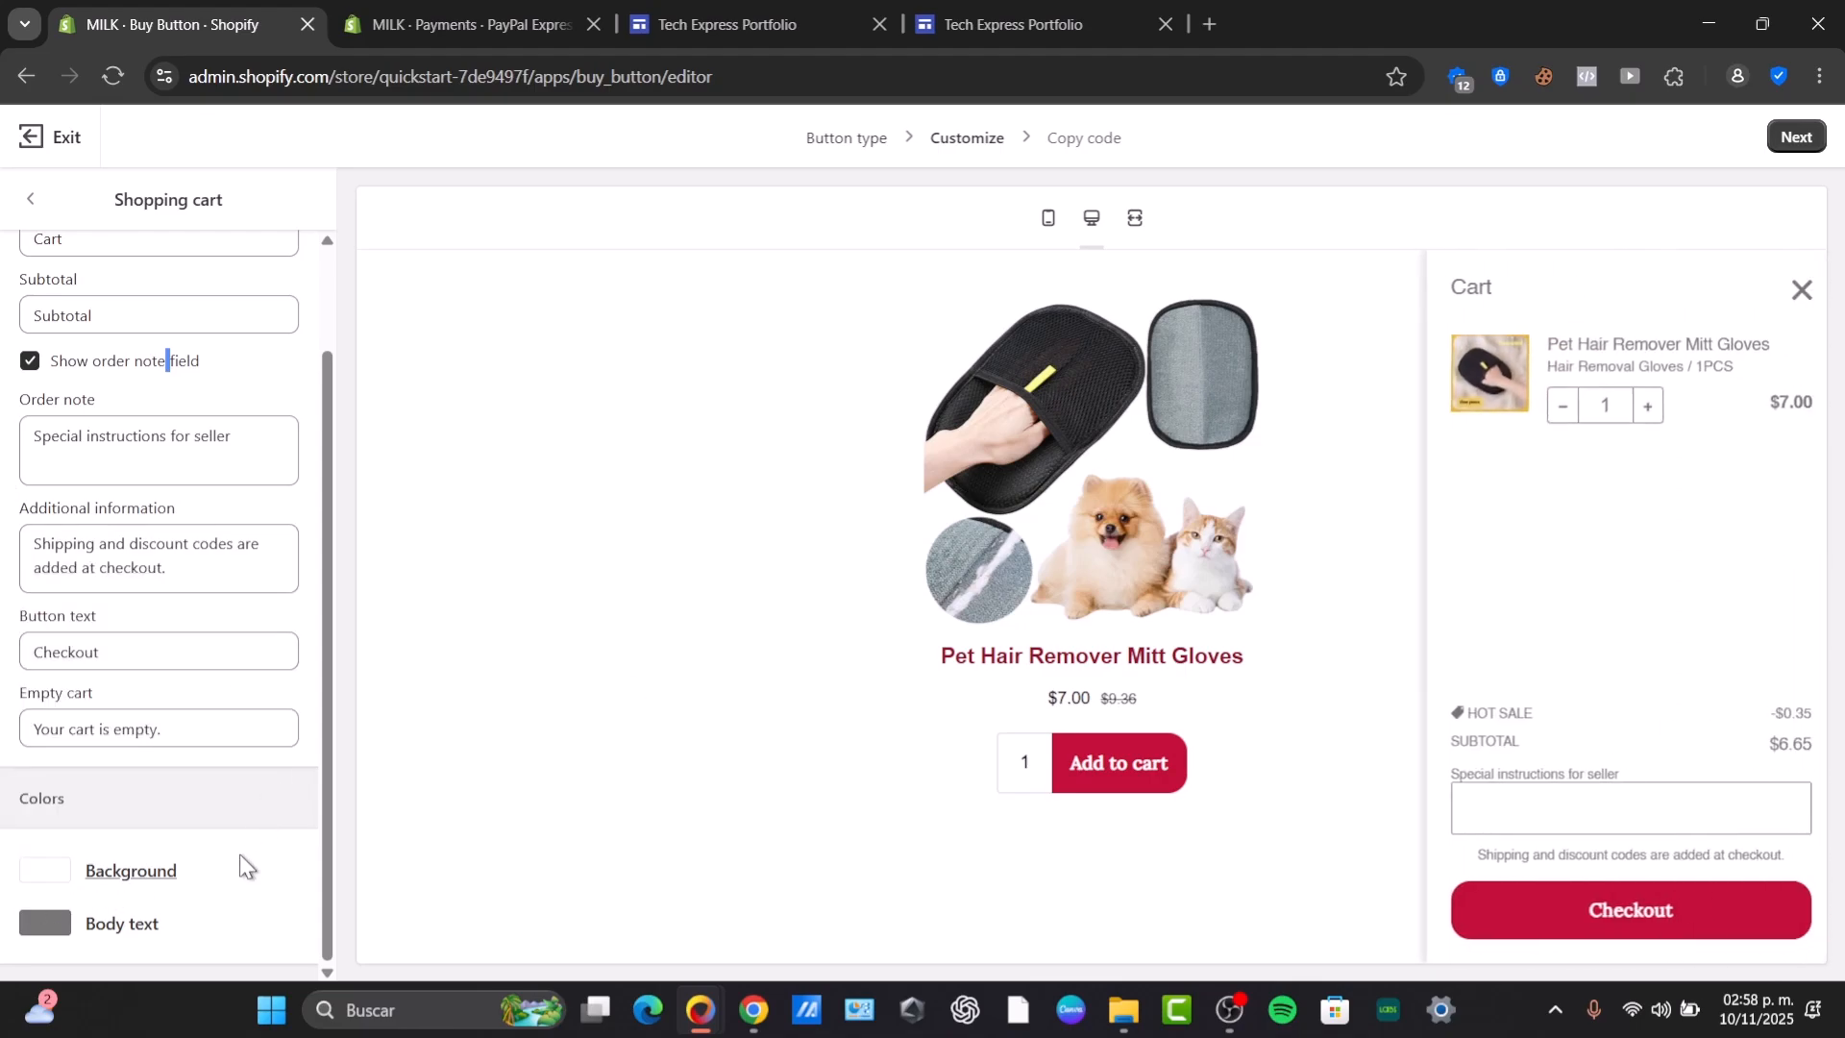
left_click(26, 201)
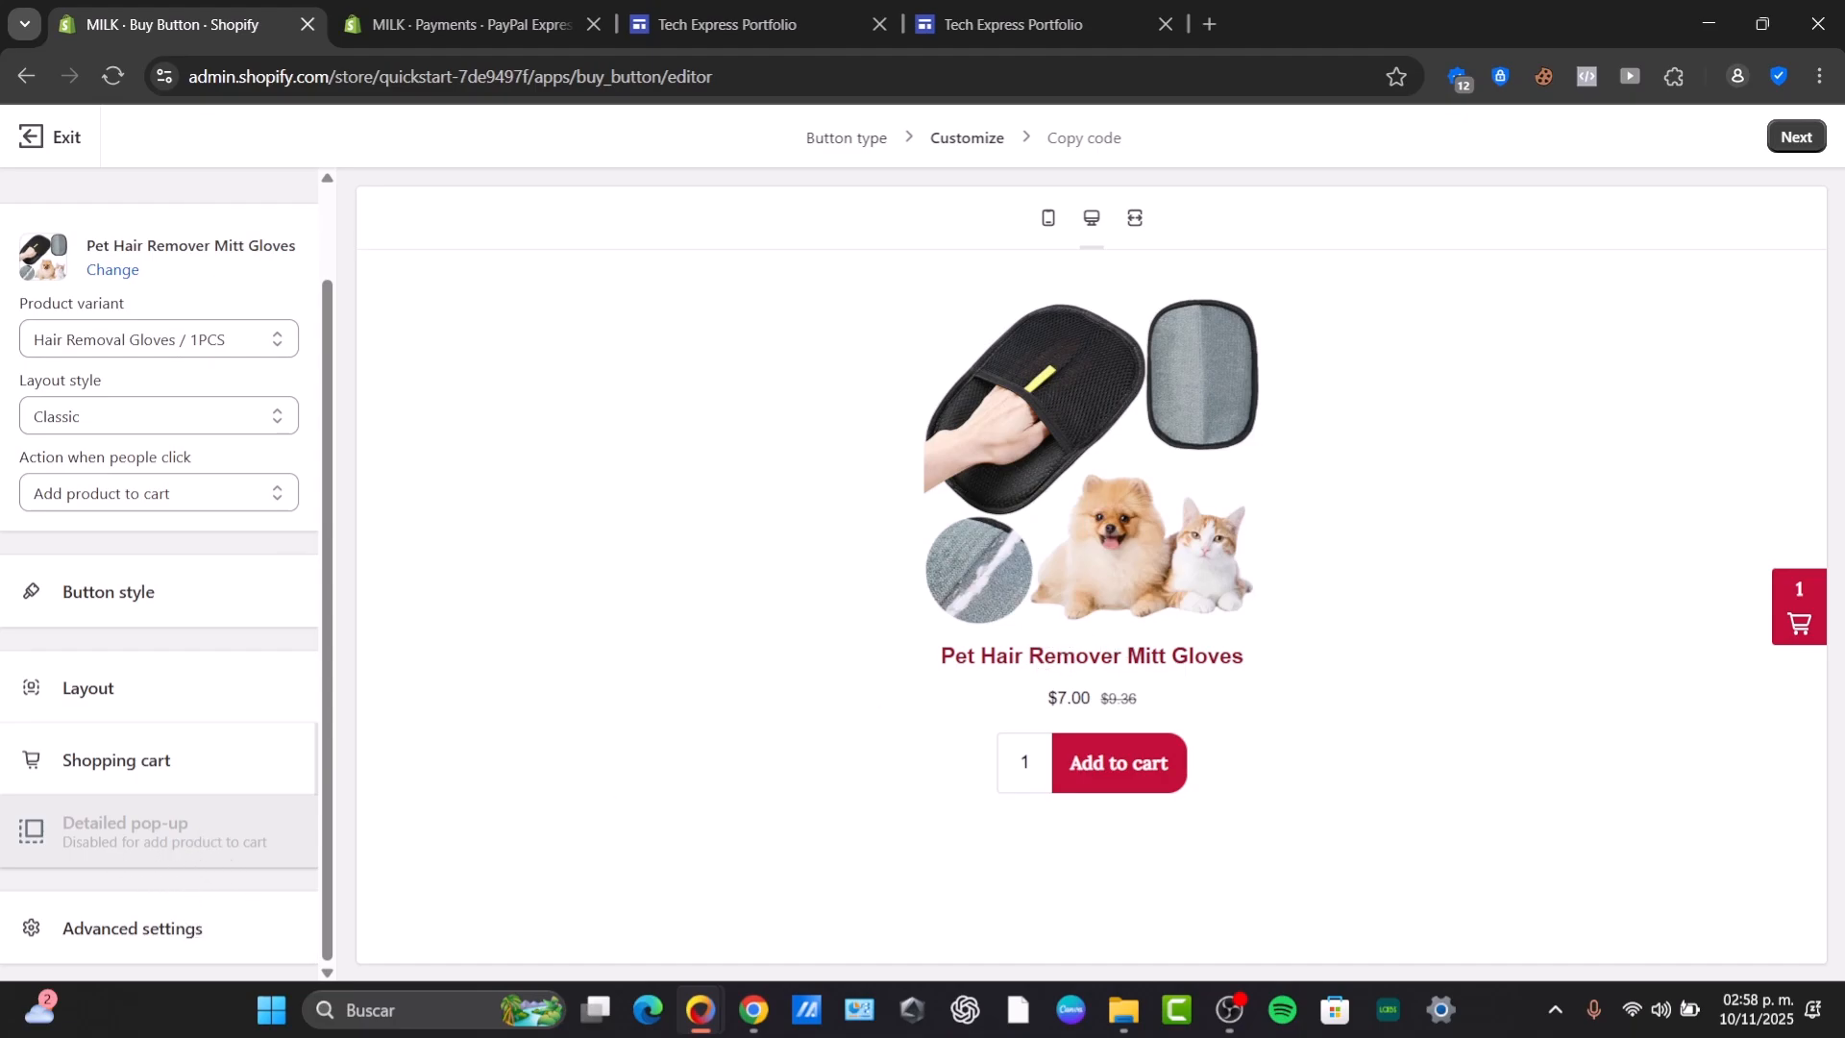
- Continue to the Buy Button's embed code, copy it, and exit the Buy Button editor
left_click(1800, 138)
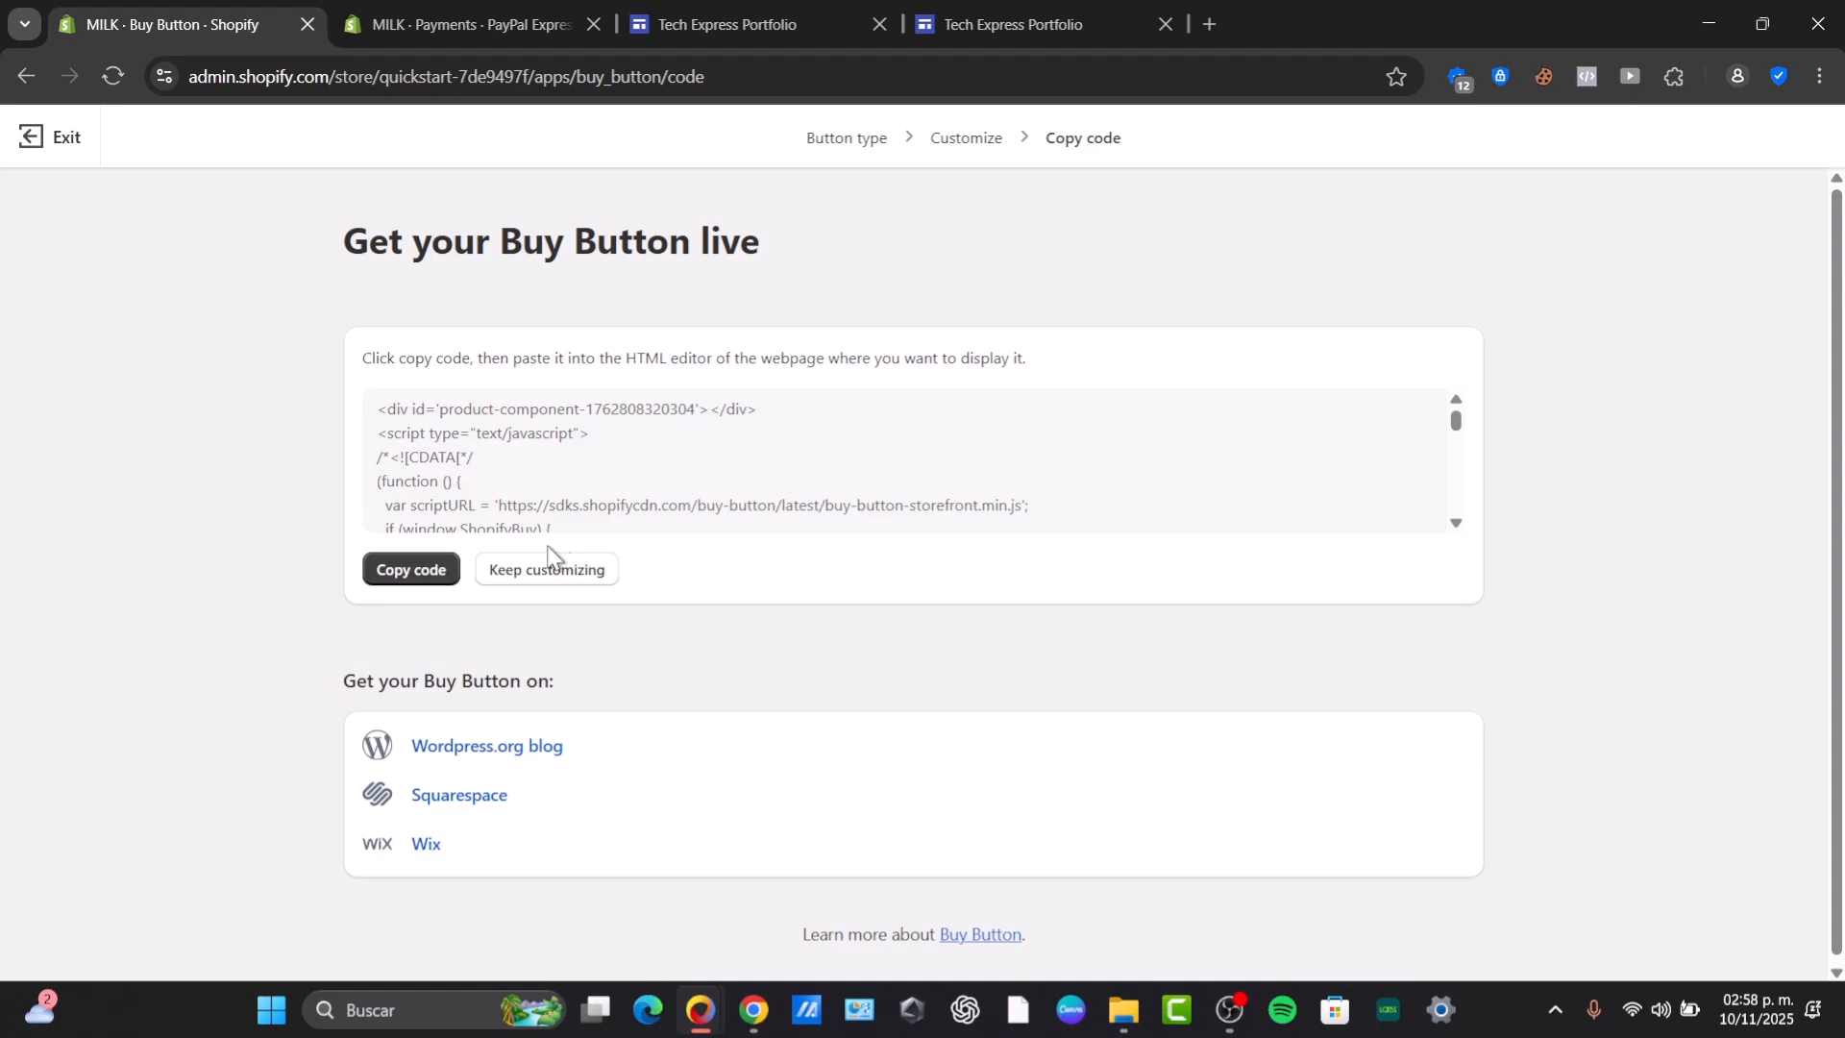
left_click(448, 582)
left_click(30, 140)
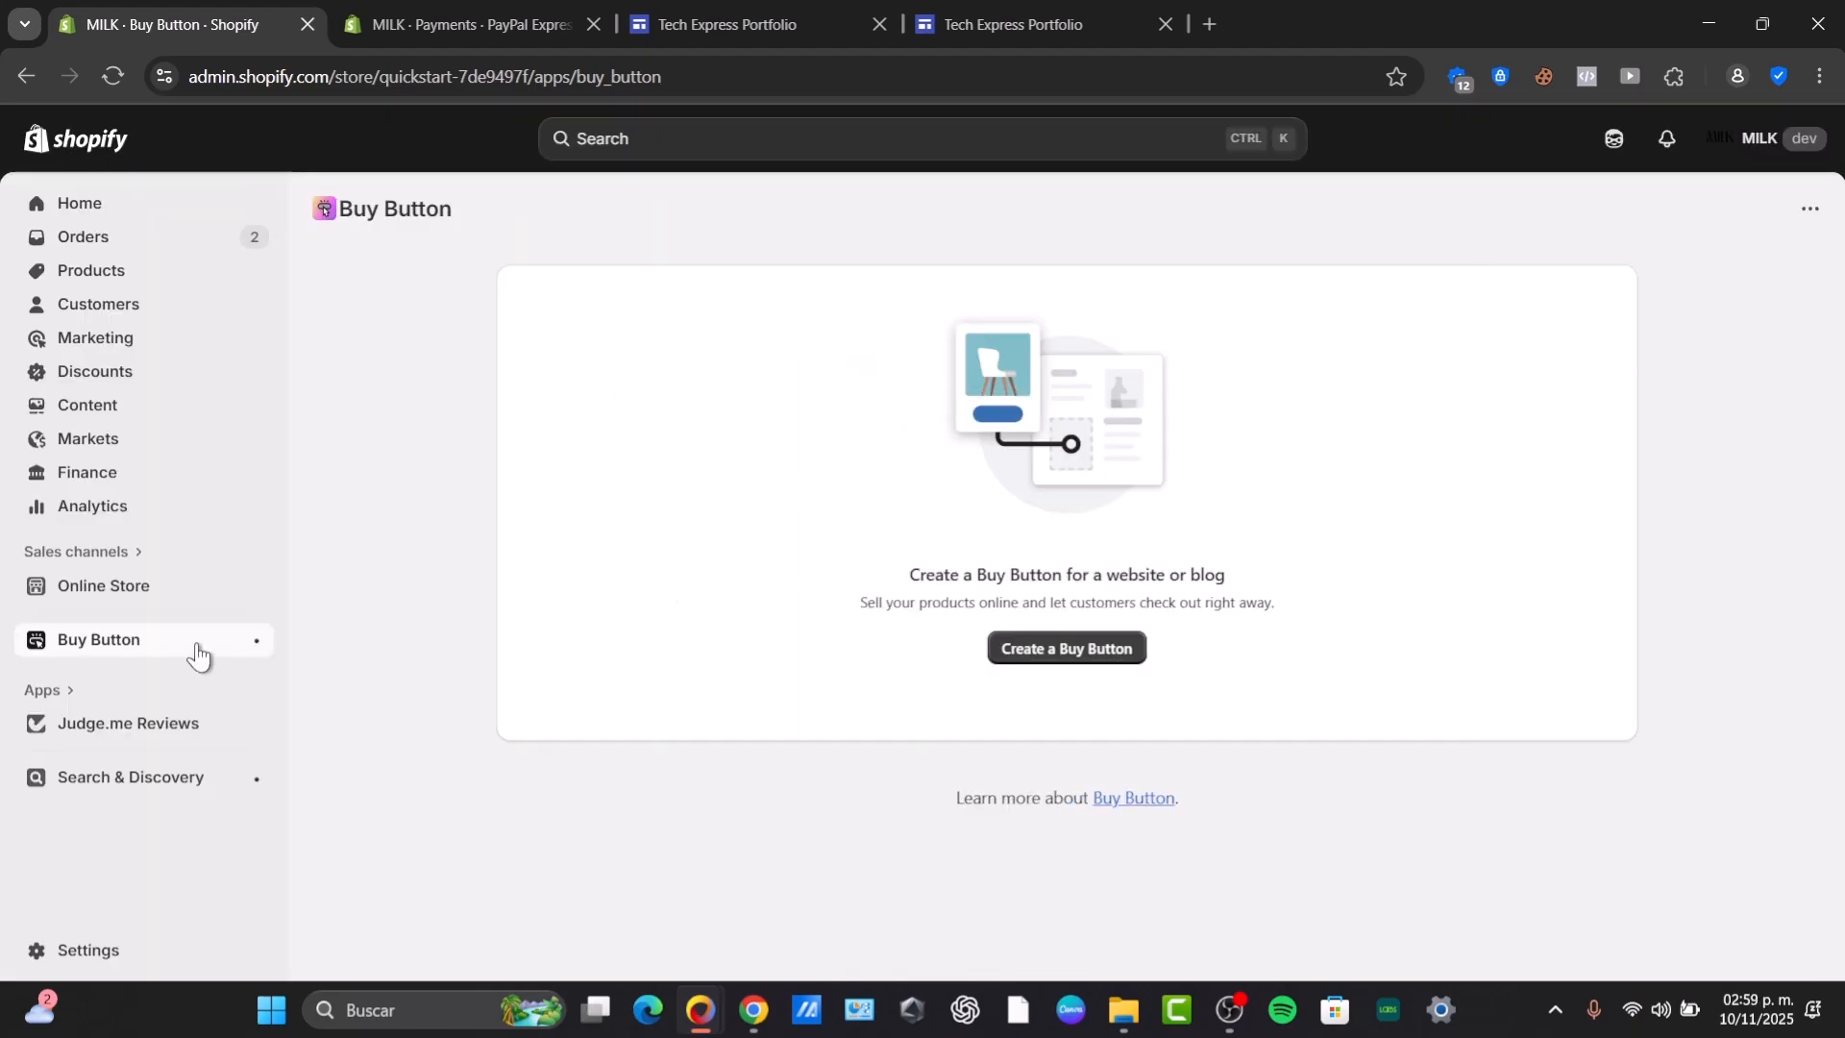
- Open the online store's Ritual theme for customizing and look through its home page down to the footer logo
left_click(128, 586)
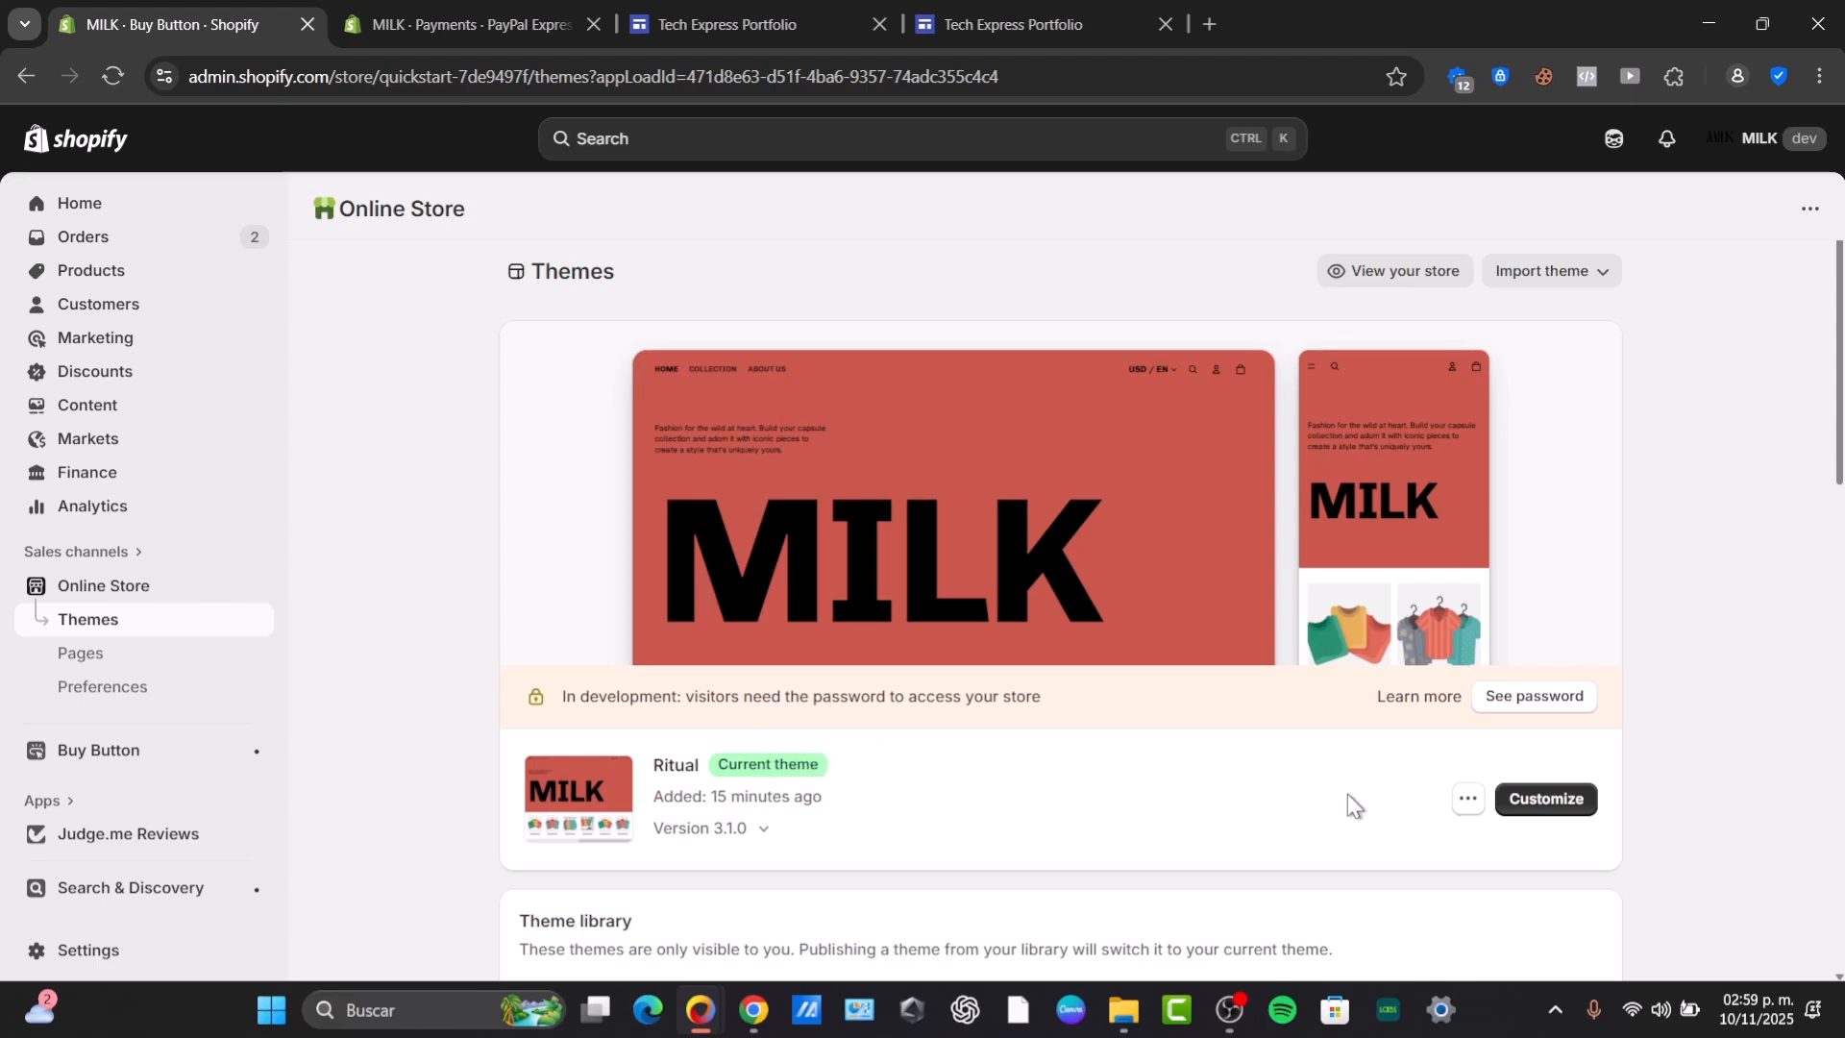
left_click(1557, 807)
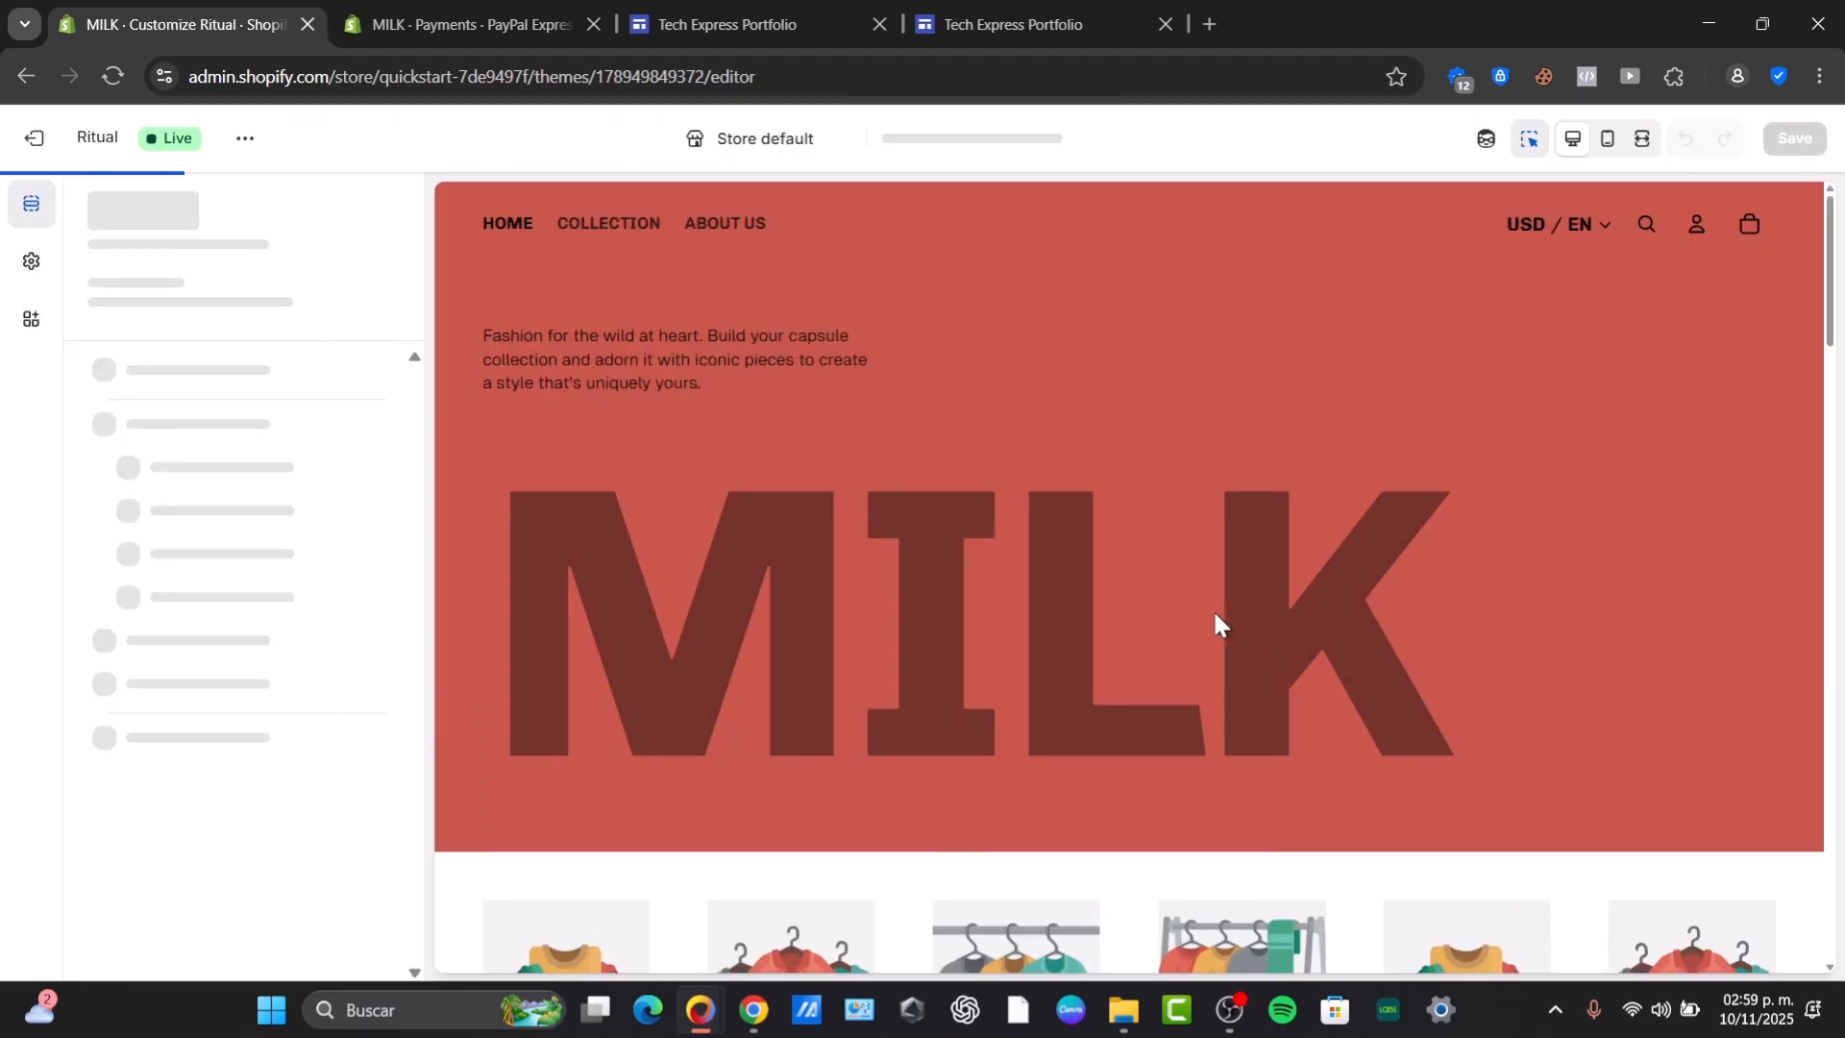
scroll(868, 469, "down", 20)
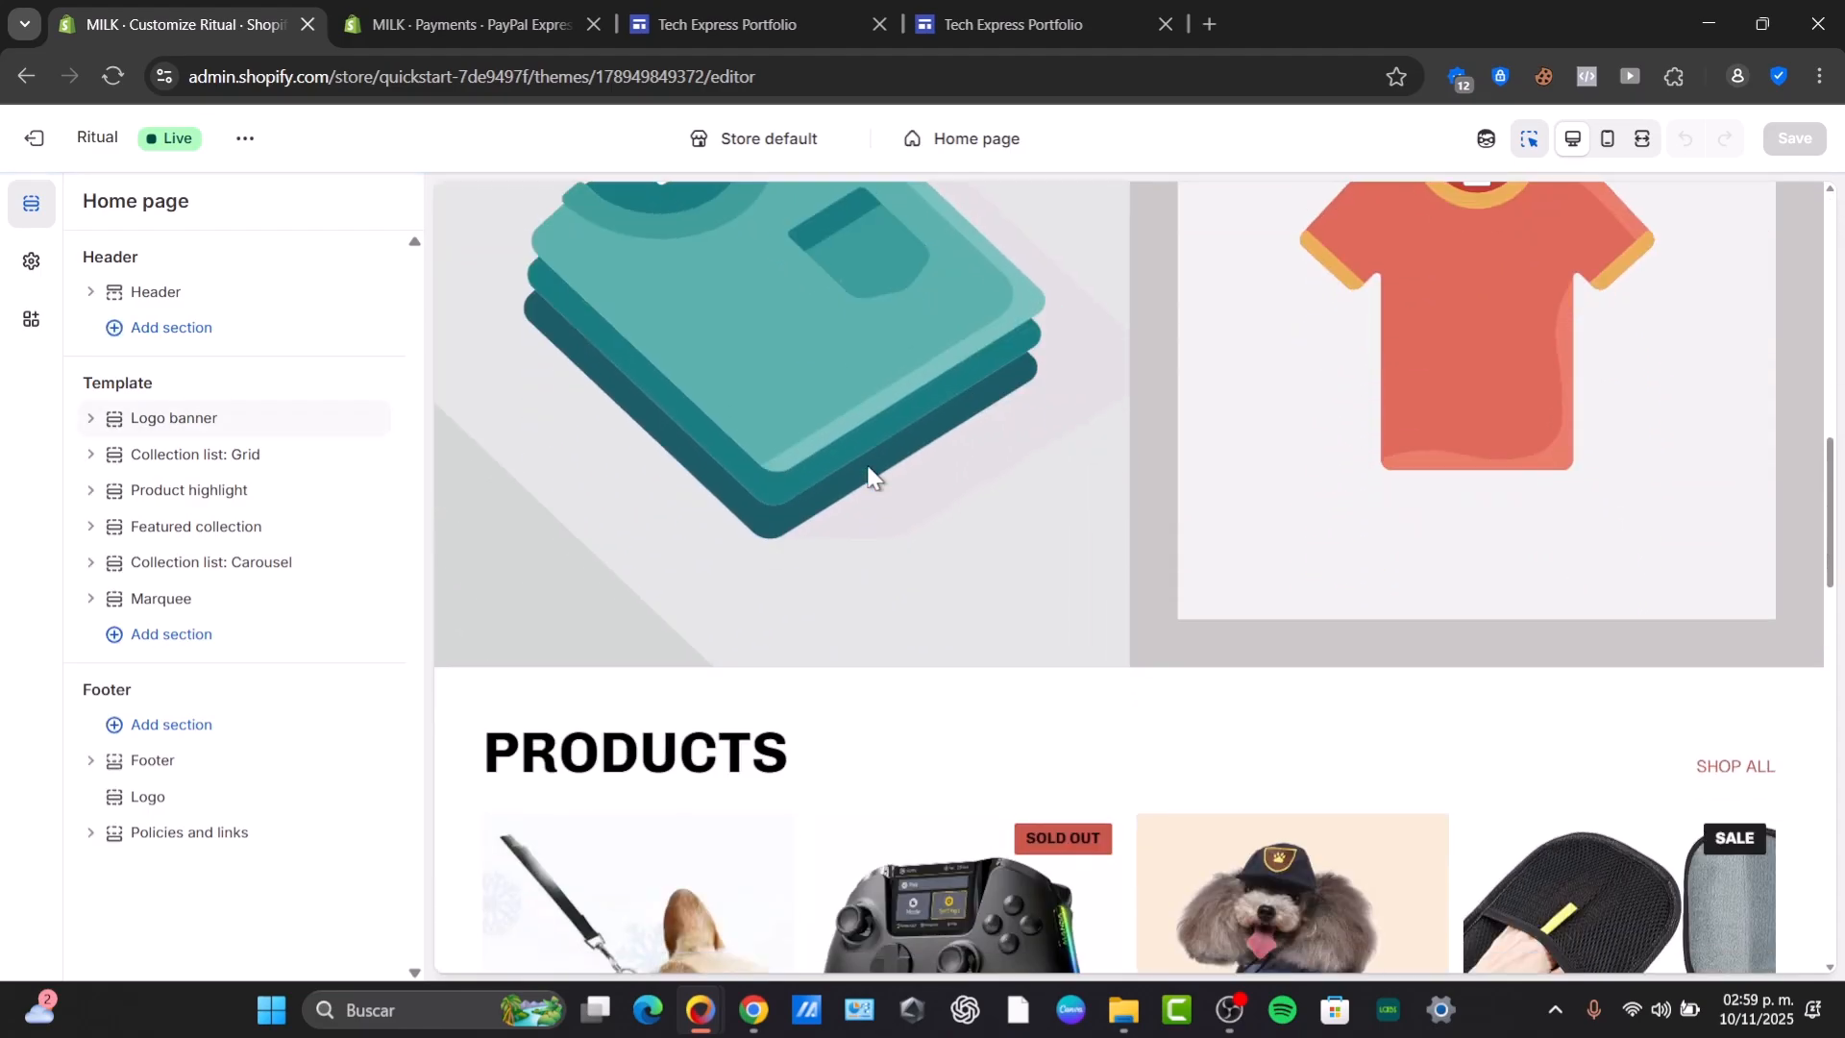
scroll(868, 469, "down", 10)
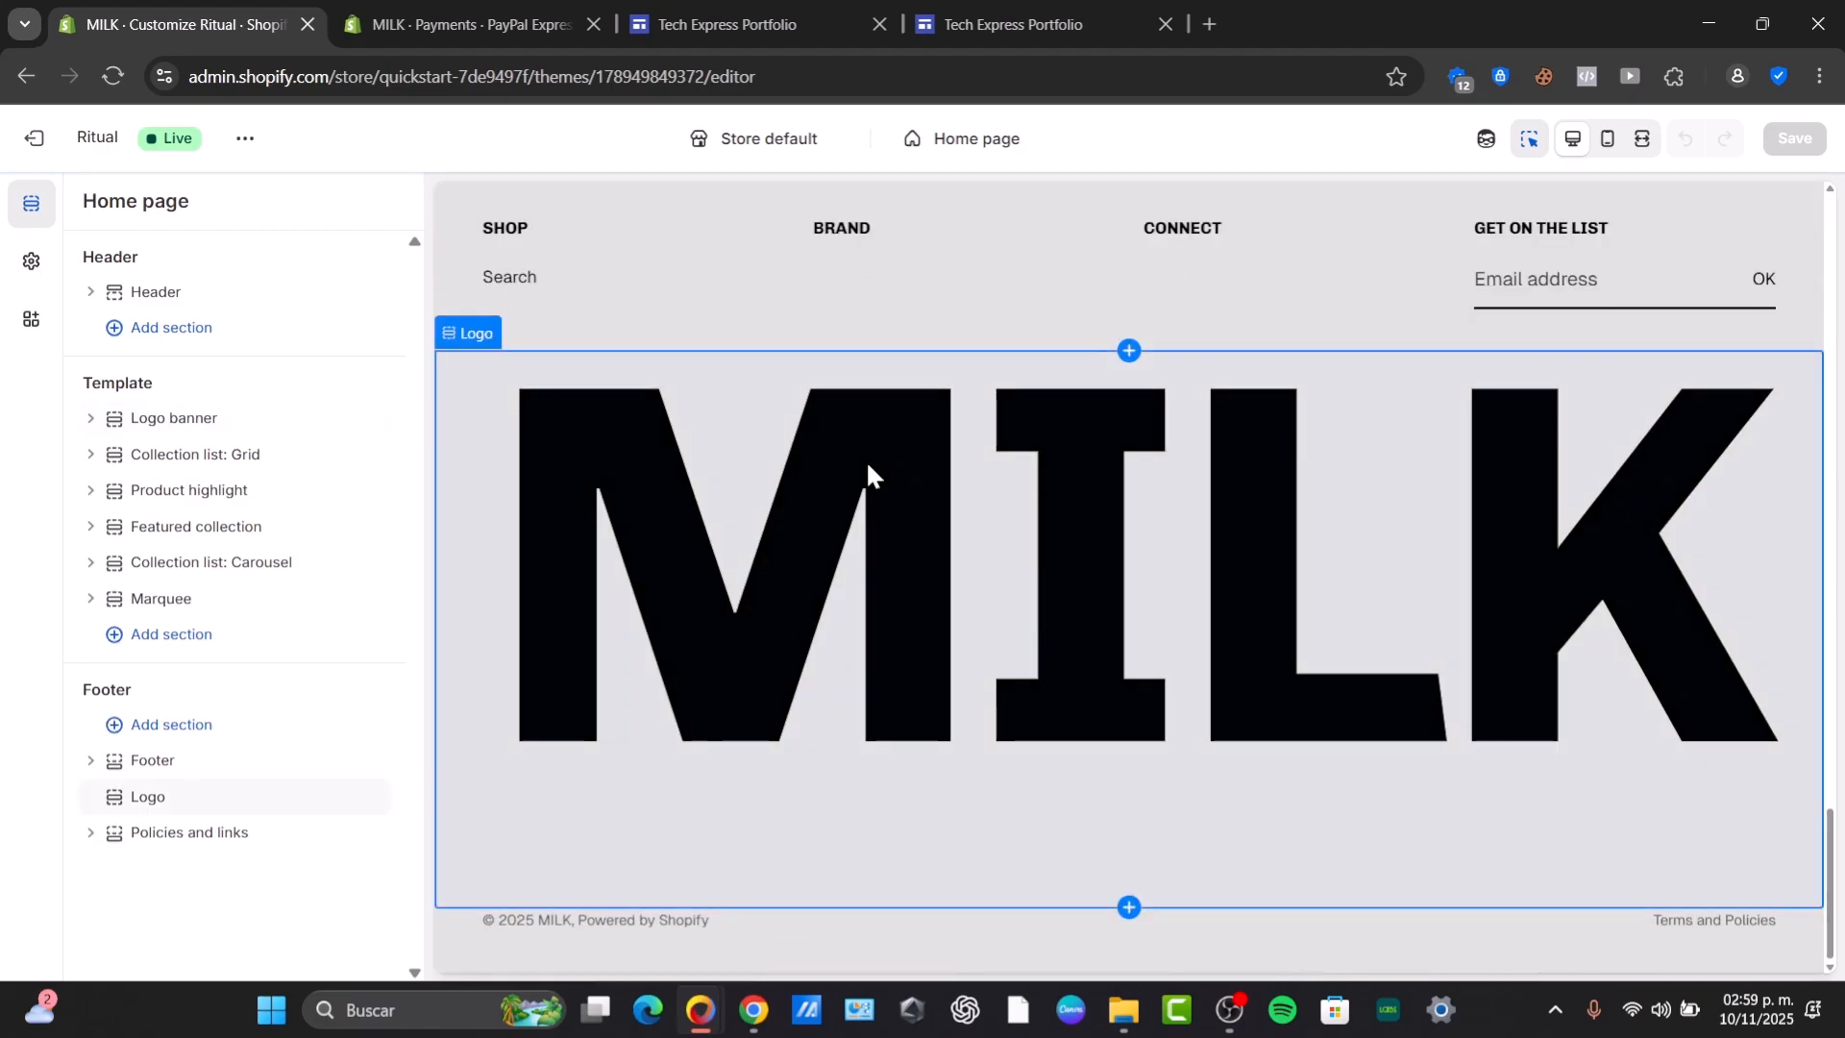
left_click(872, 519)
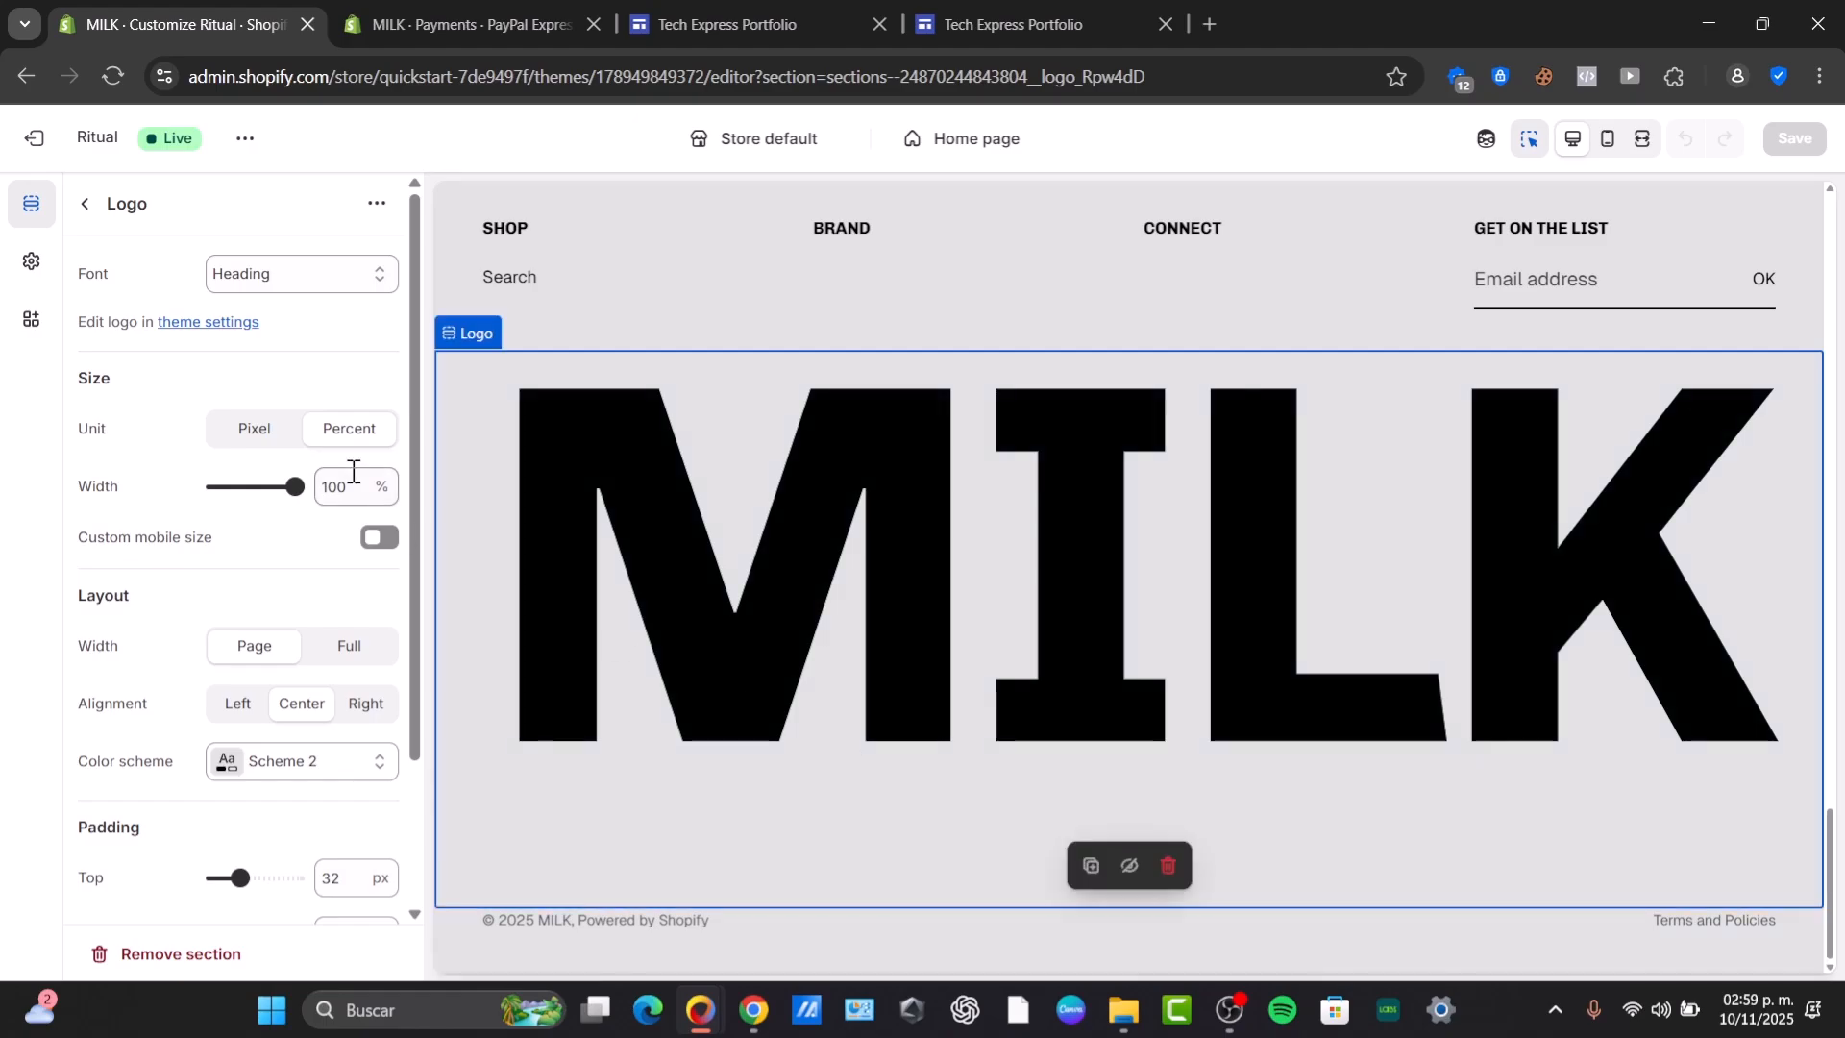
left_click(84, 217)
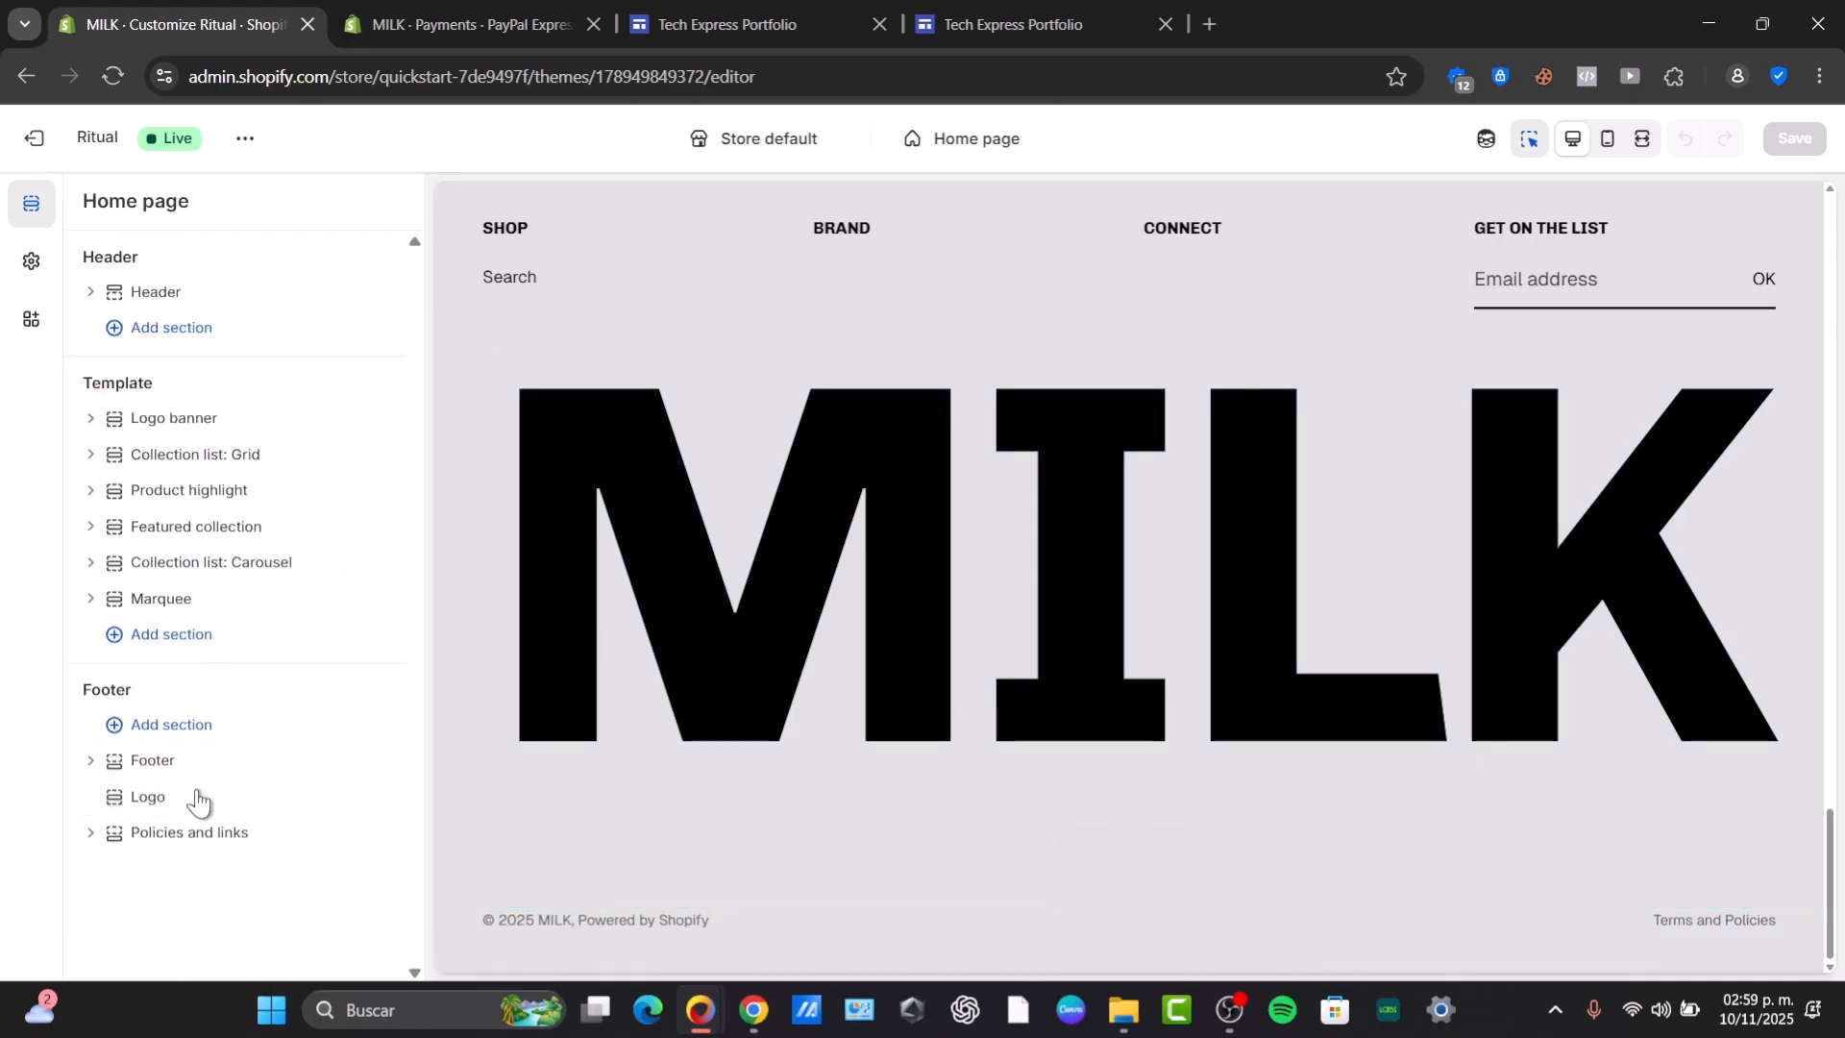
- Add a Custom Liquid section below the Marquee in the home page template
left_click(167, 634)
scroll(536, 766, "down", 5)
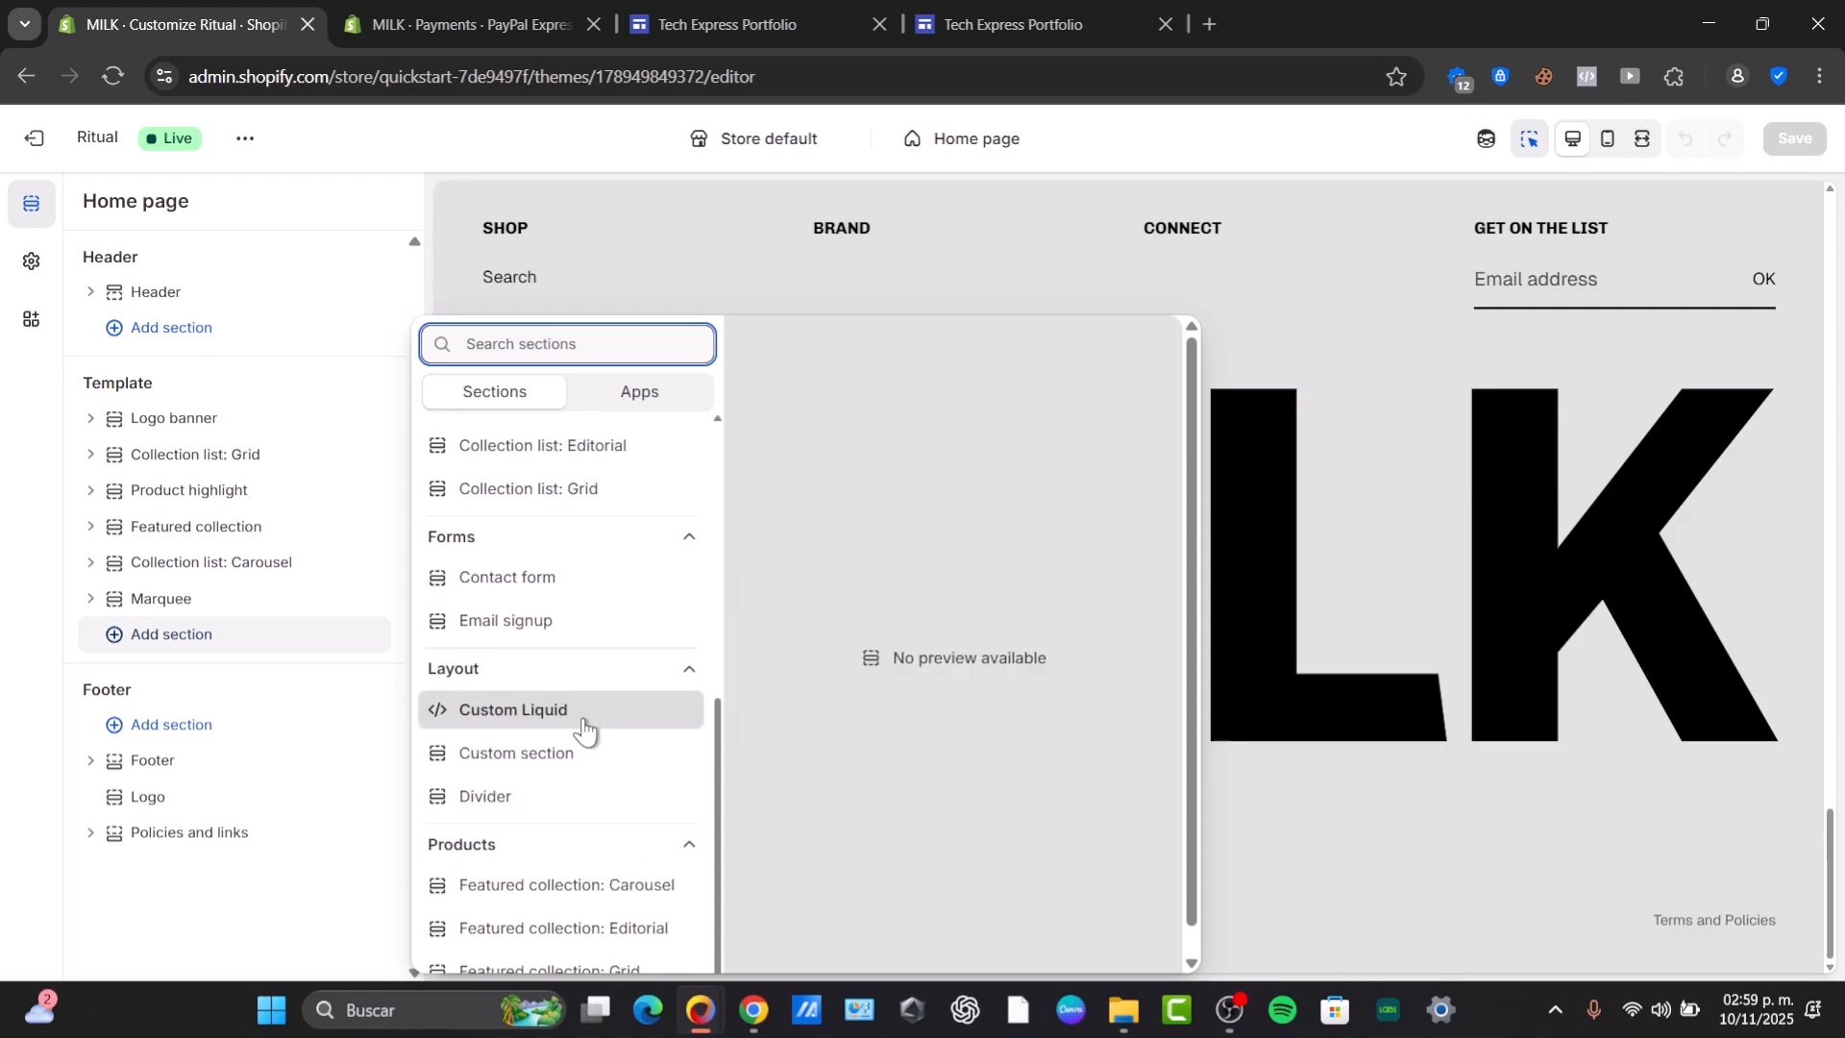
left_click(554, 751)
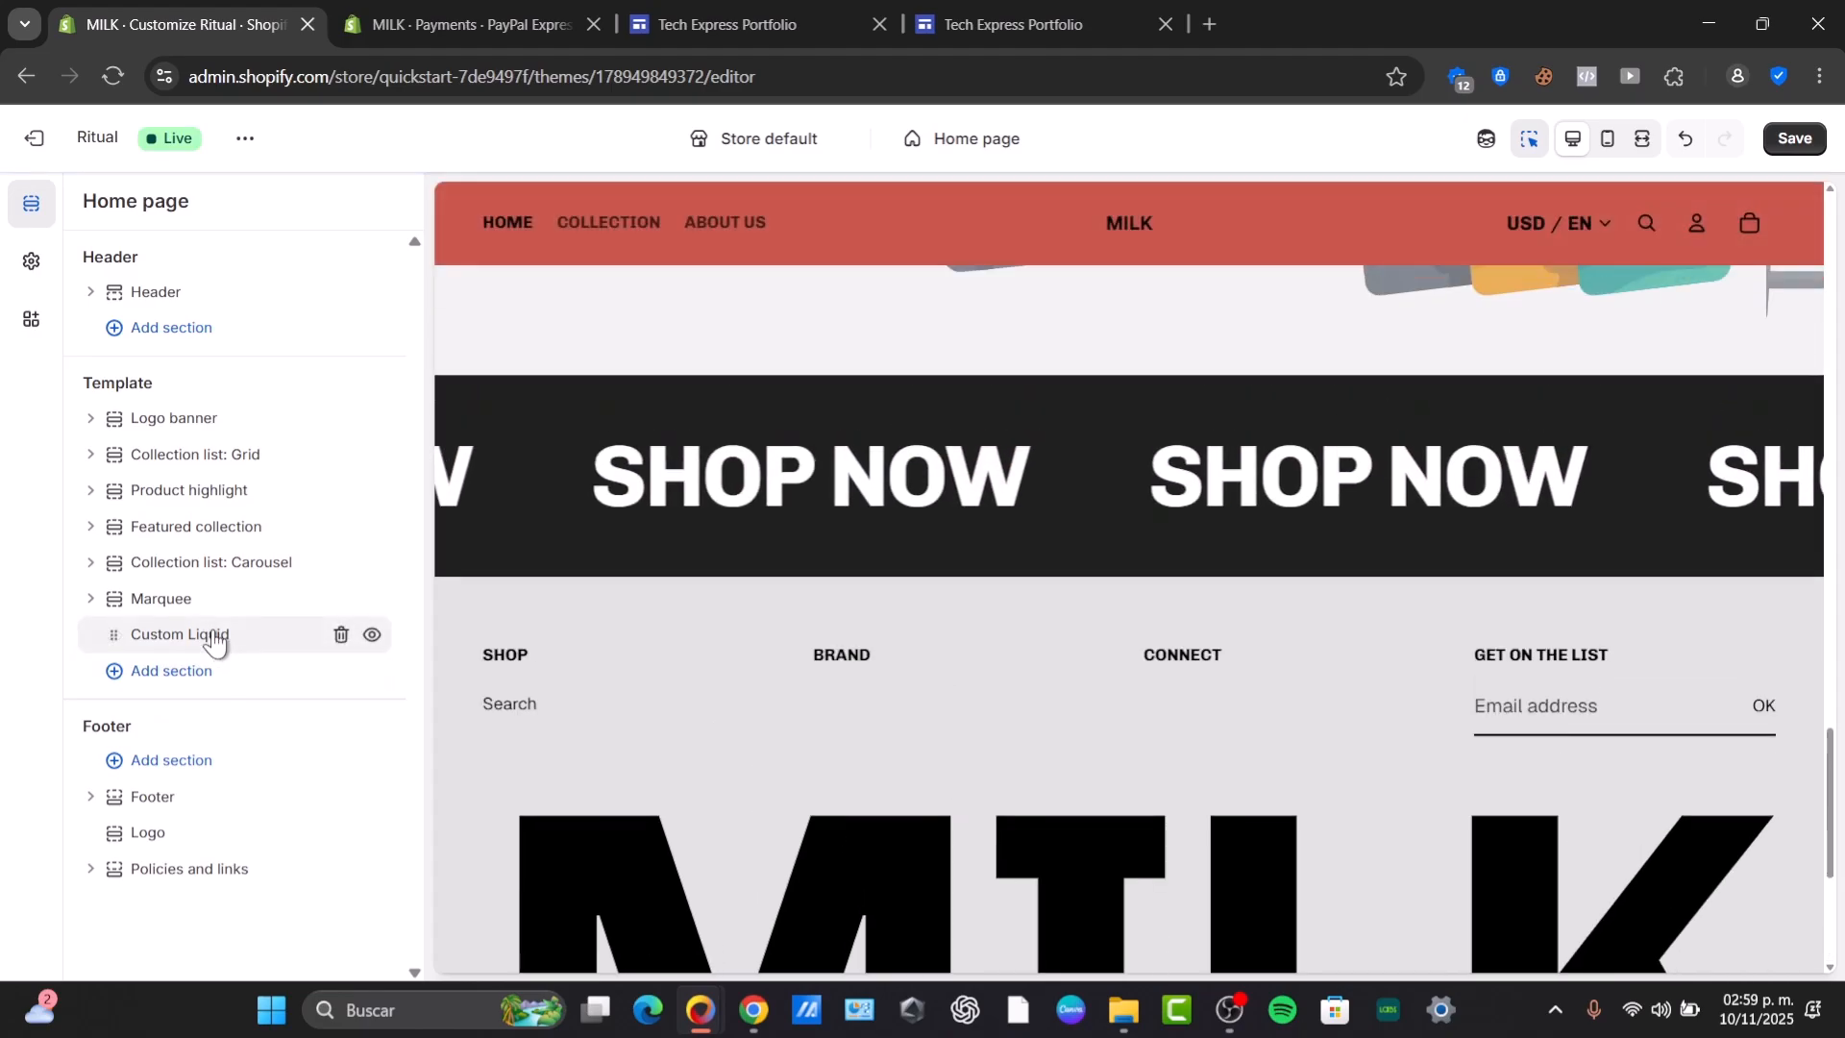
- Paste the copied Buy Button code into the Custom Liquid section's Liquid code and check the product in the preview
left_click(205, 635)
left_click(182, 355)
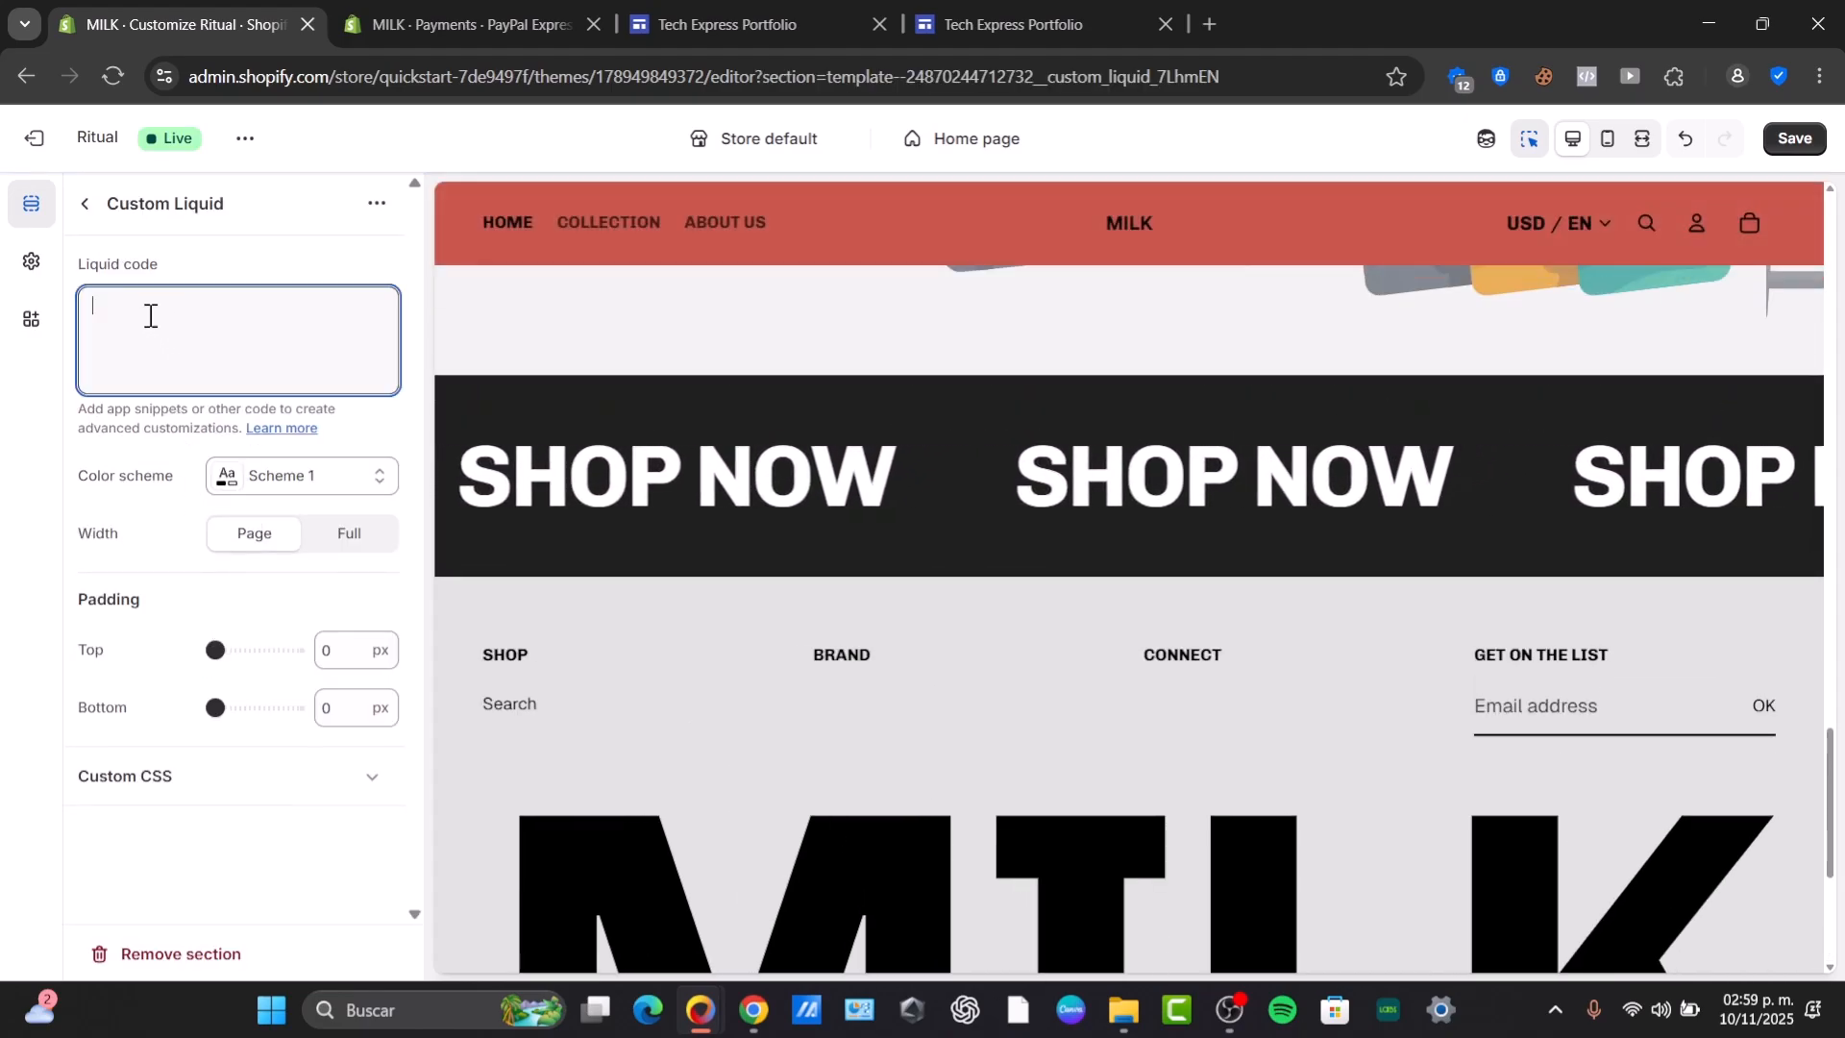
left_click(187, 778)
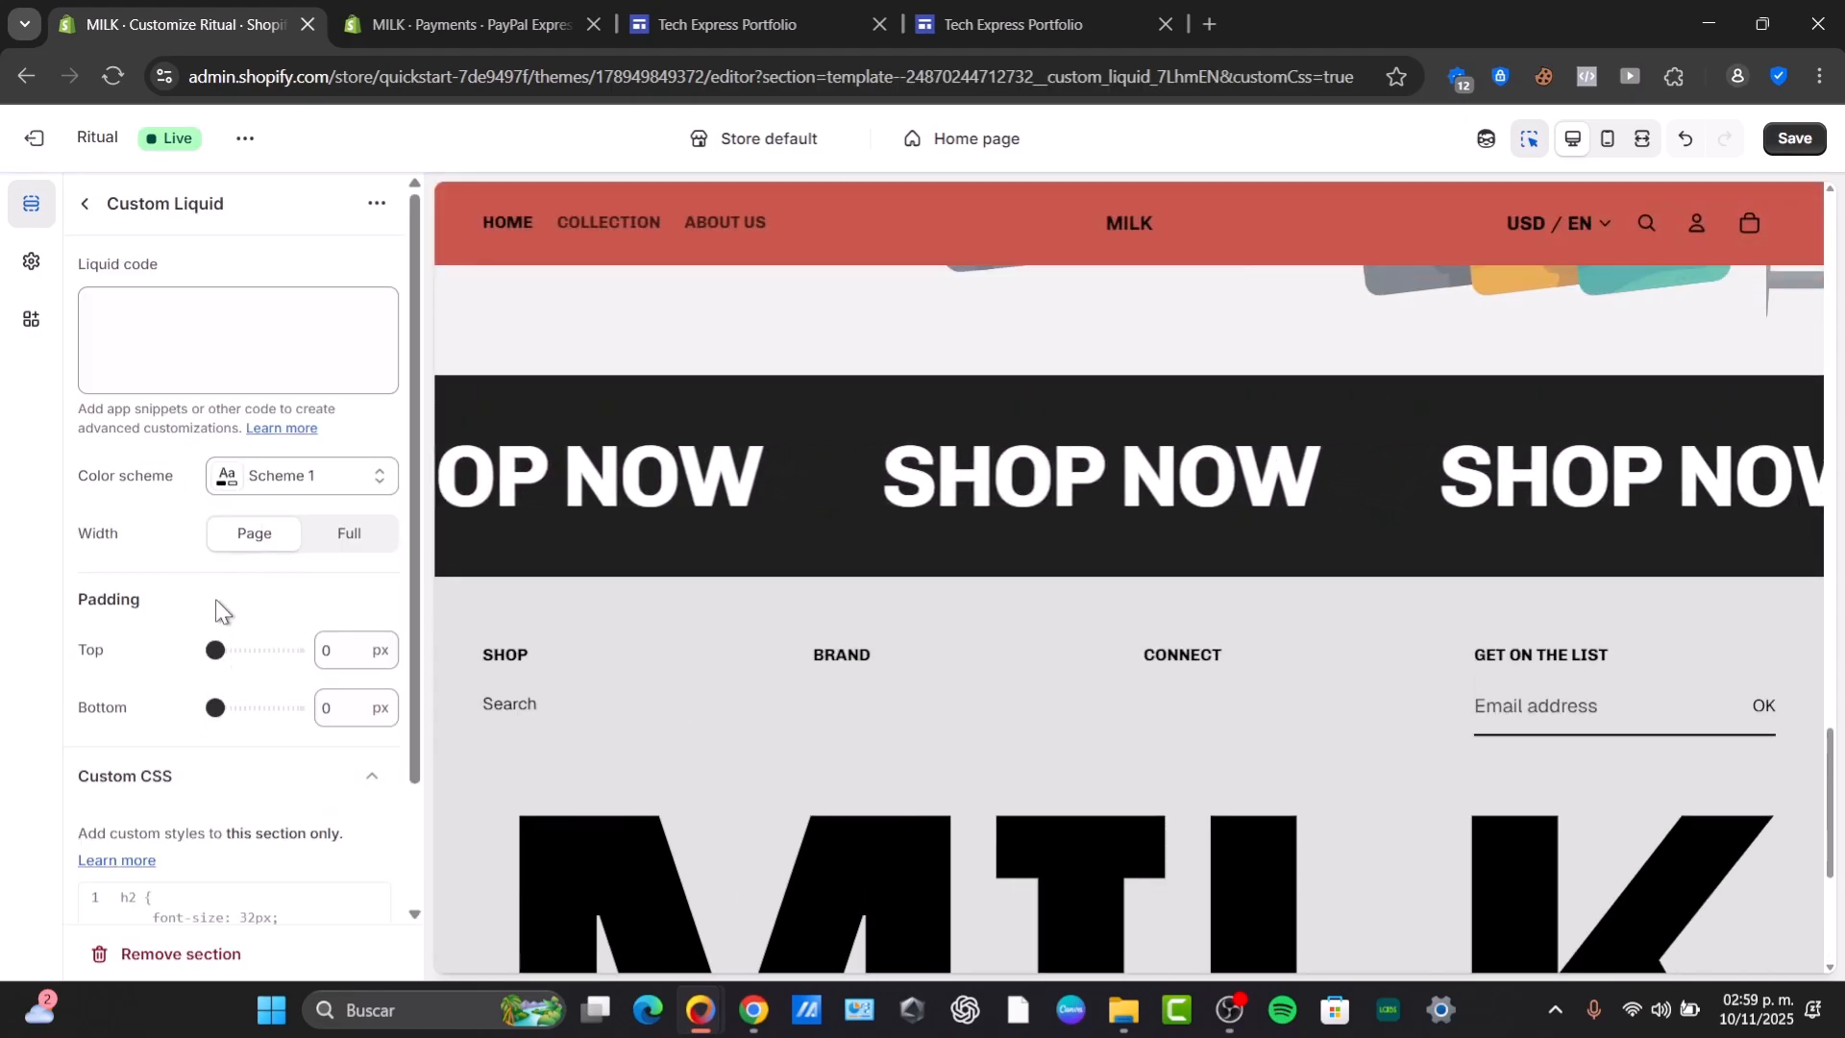
scroll(213, 336, "up", 3)
left_click(210, 318)
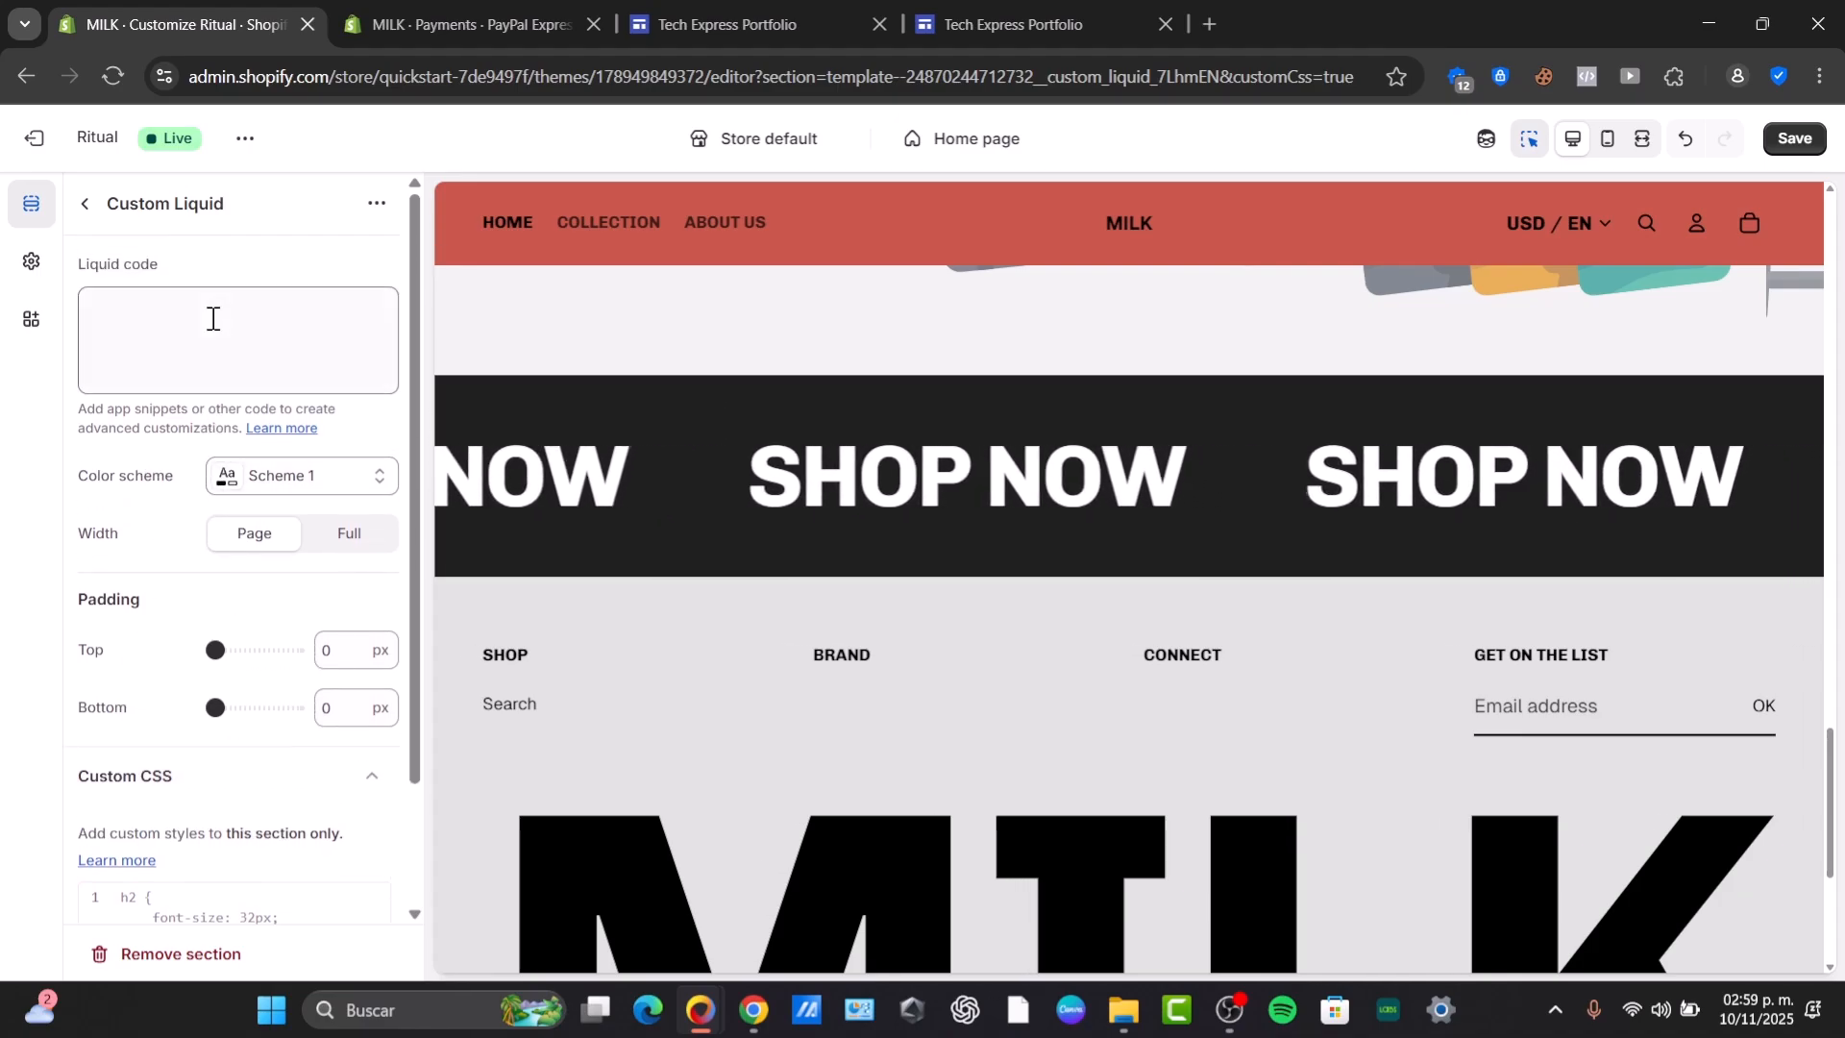
key("ctrl+v")
scroll(336, 783, "down", 4)
scroll(341, 780, "up", 4)
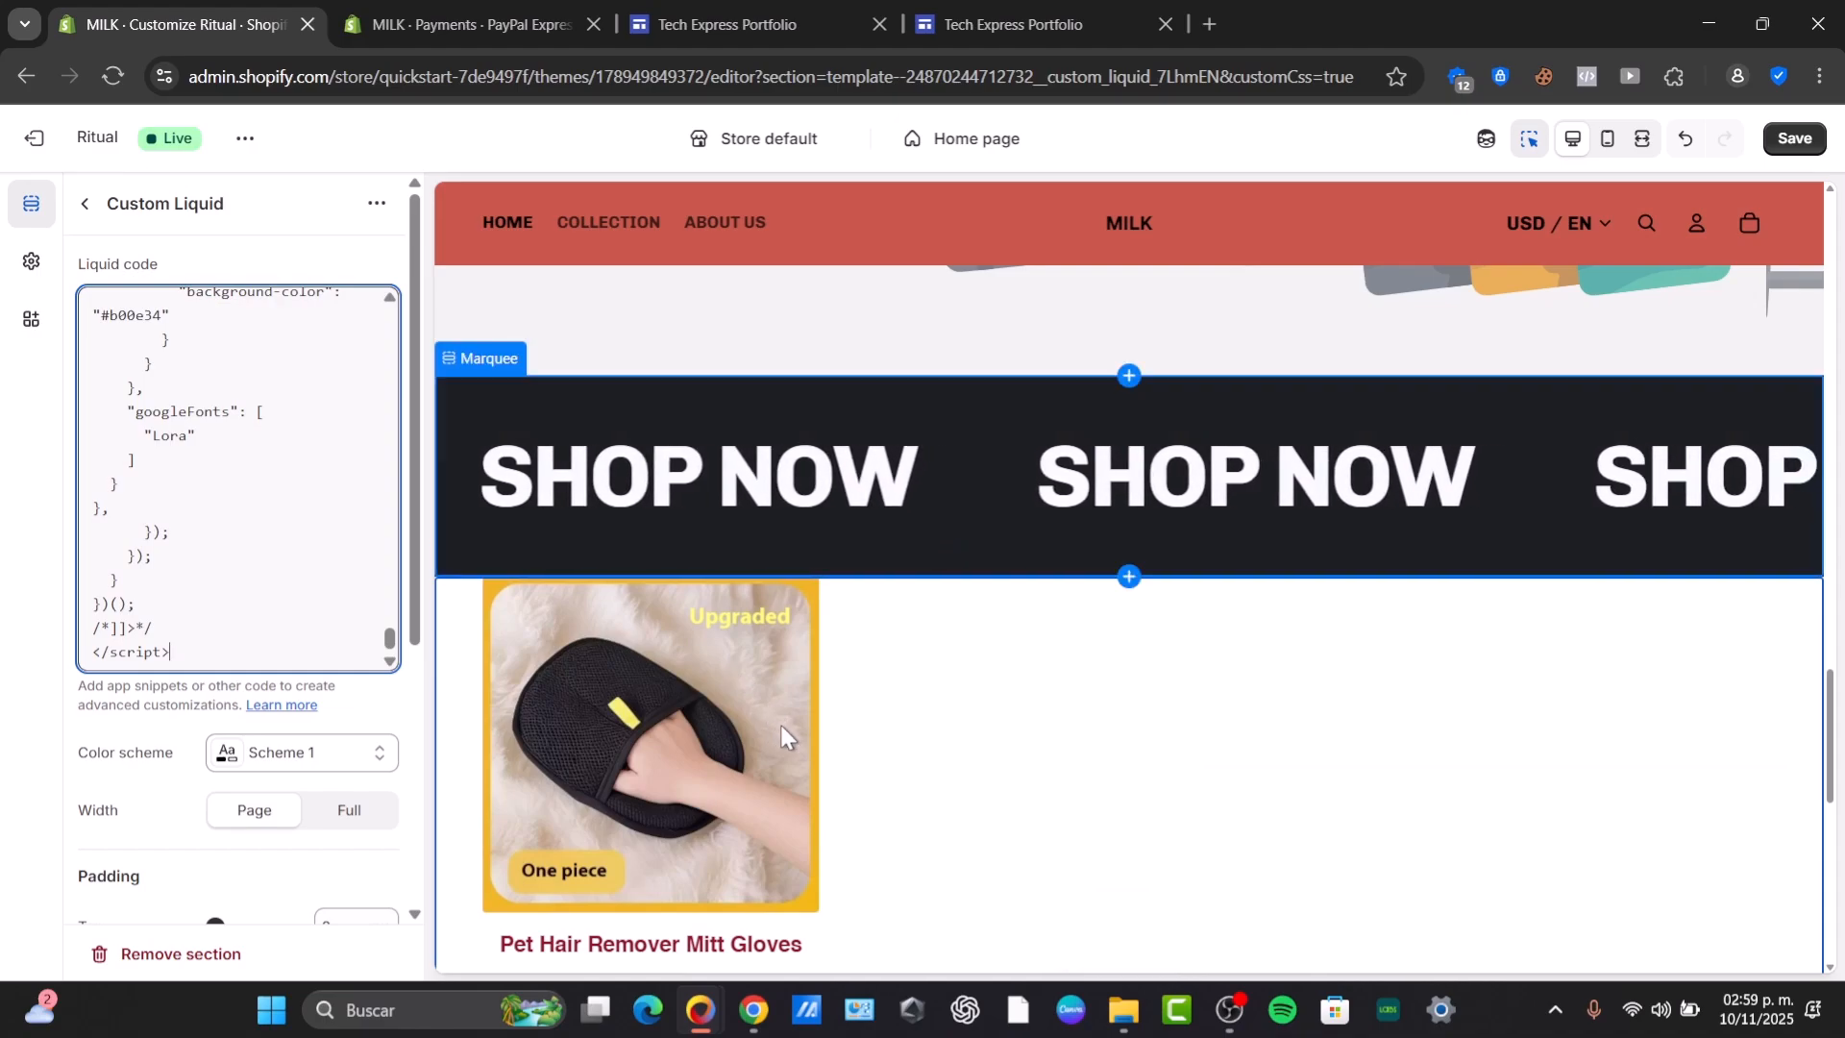
scroll(777, 722, "down", 3)
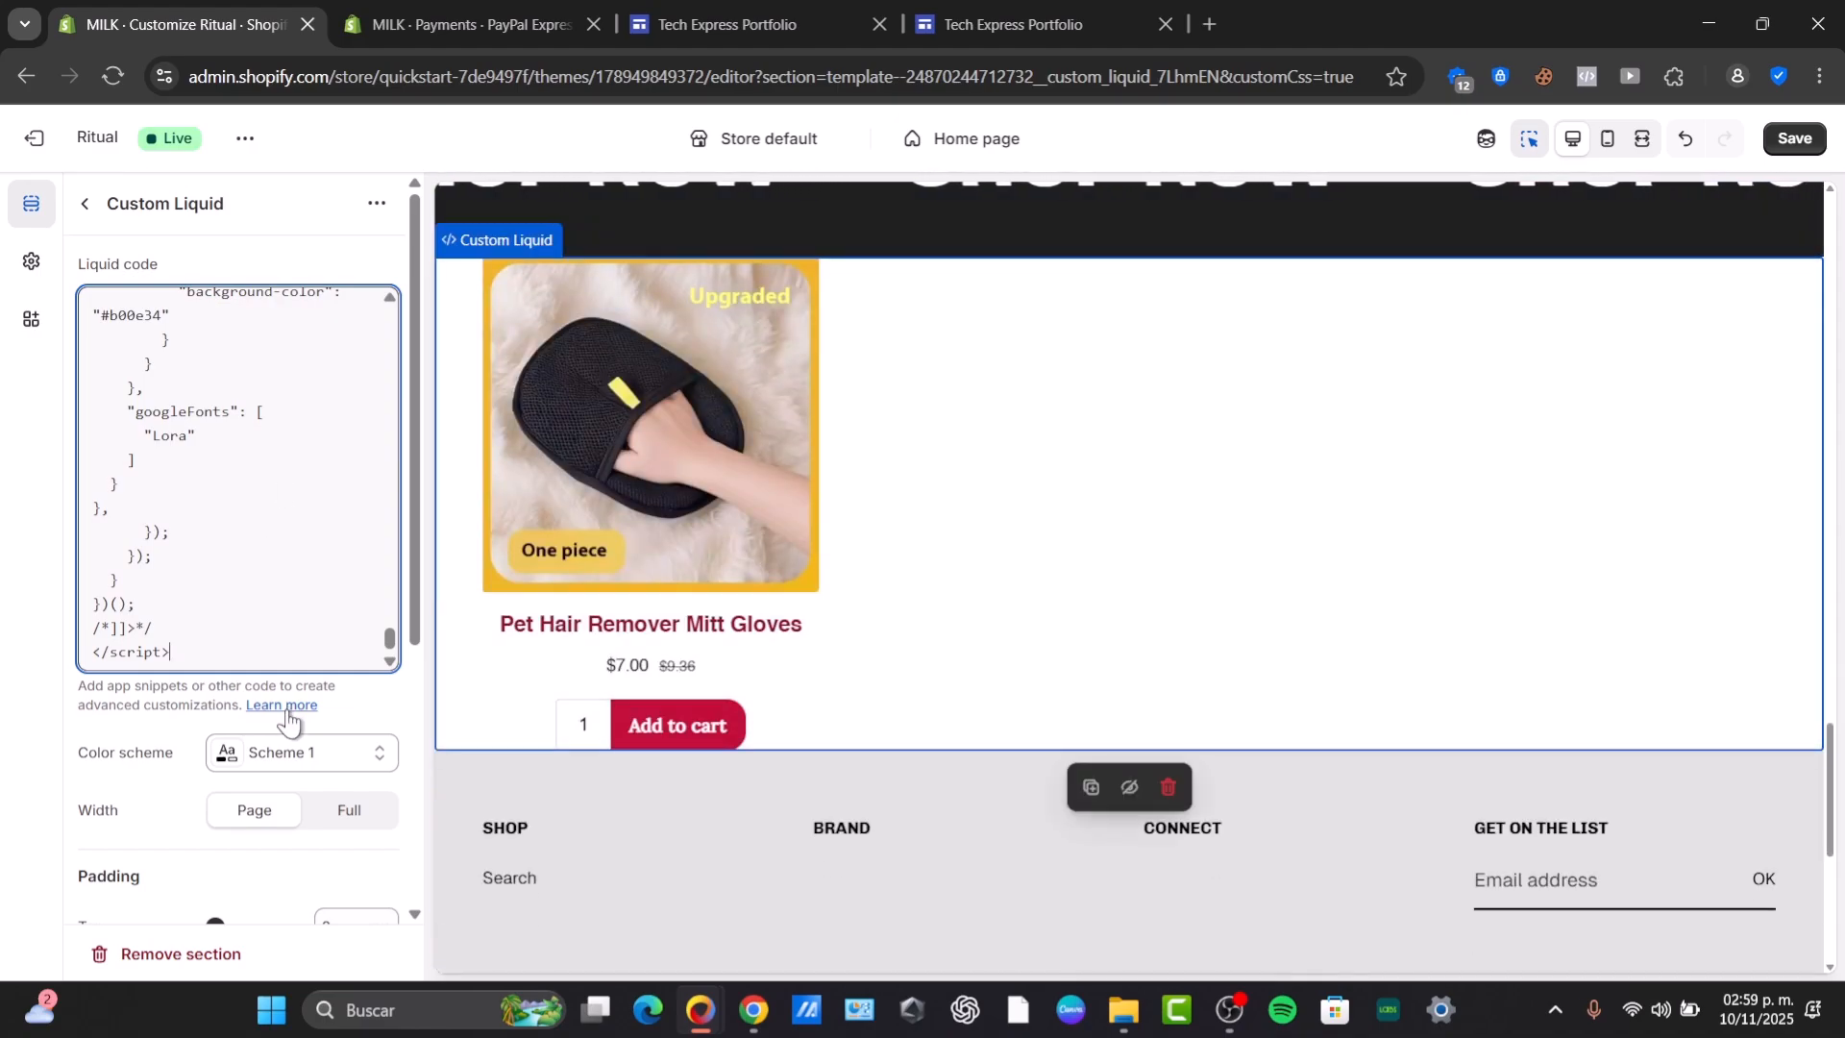
- Set the Custom Liquid section's padding to 23 px top and 32 px bottom, and its width to Full
scroll(290, 719, "down", 3)
left_click(217, 605)
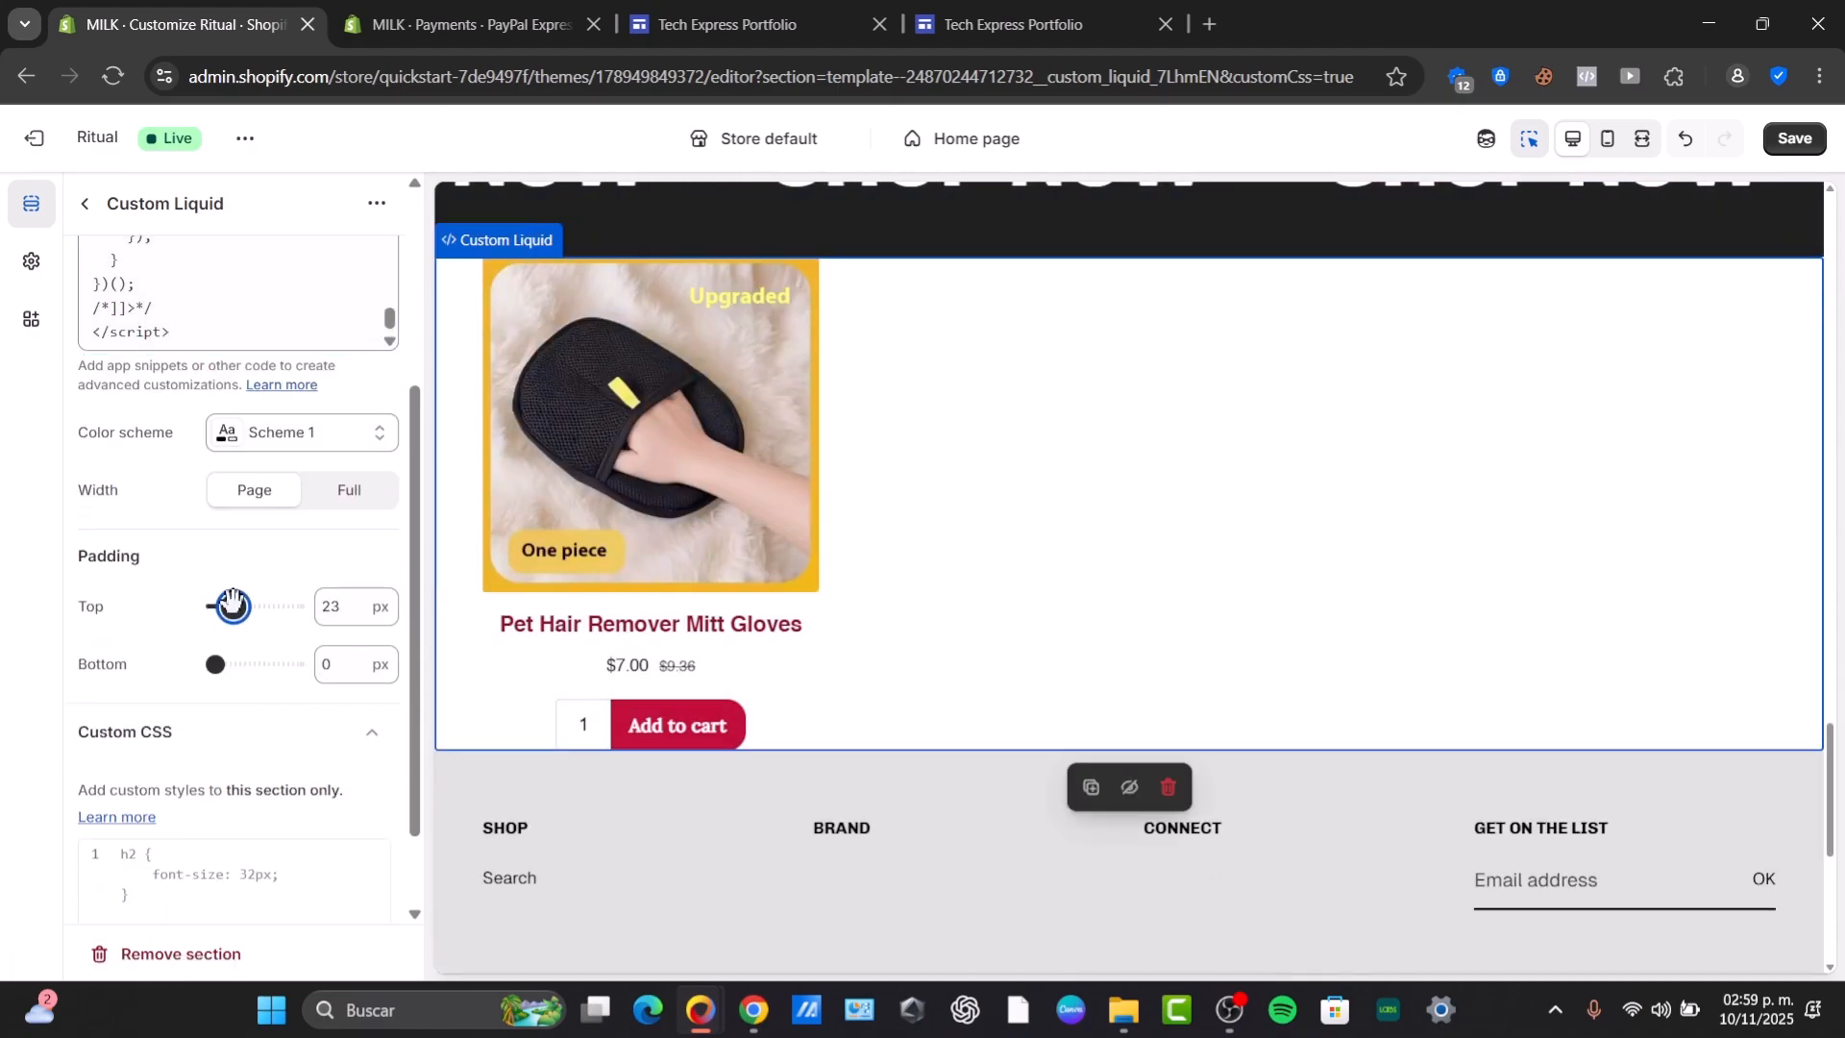
left_click_drag(215, 664, 234, 663)
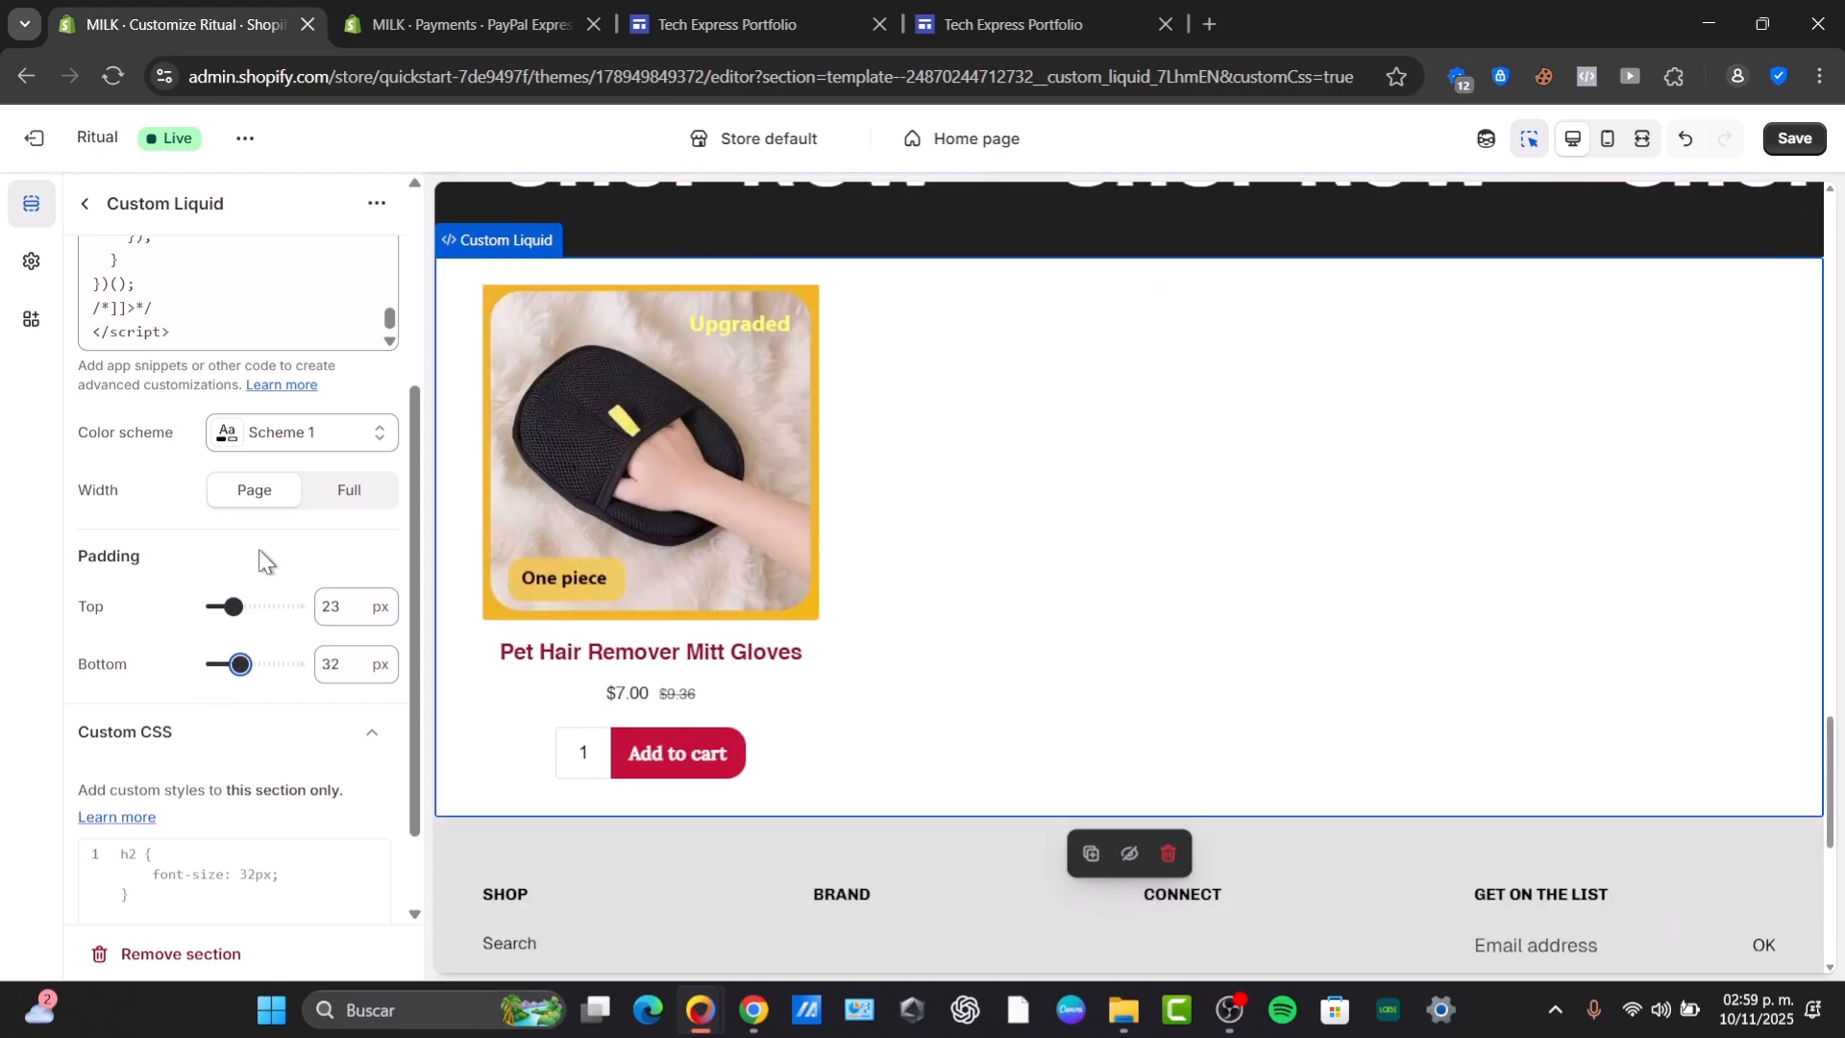
left_click(356, 502)
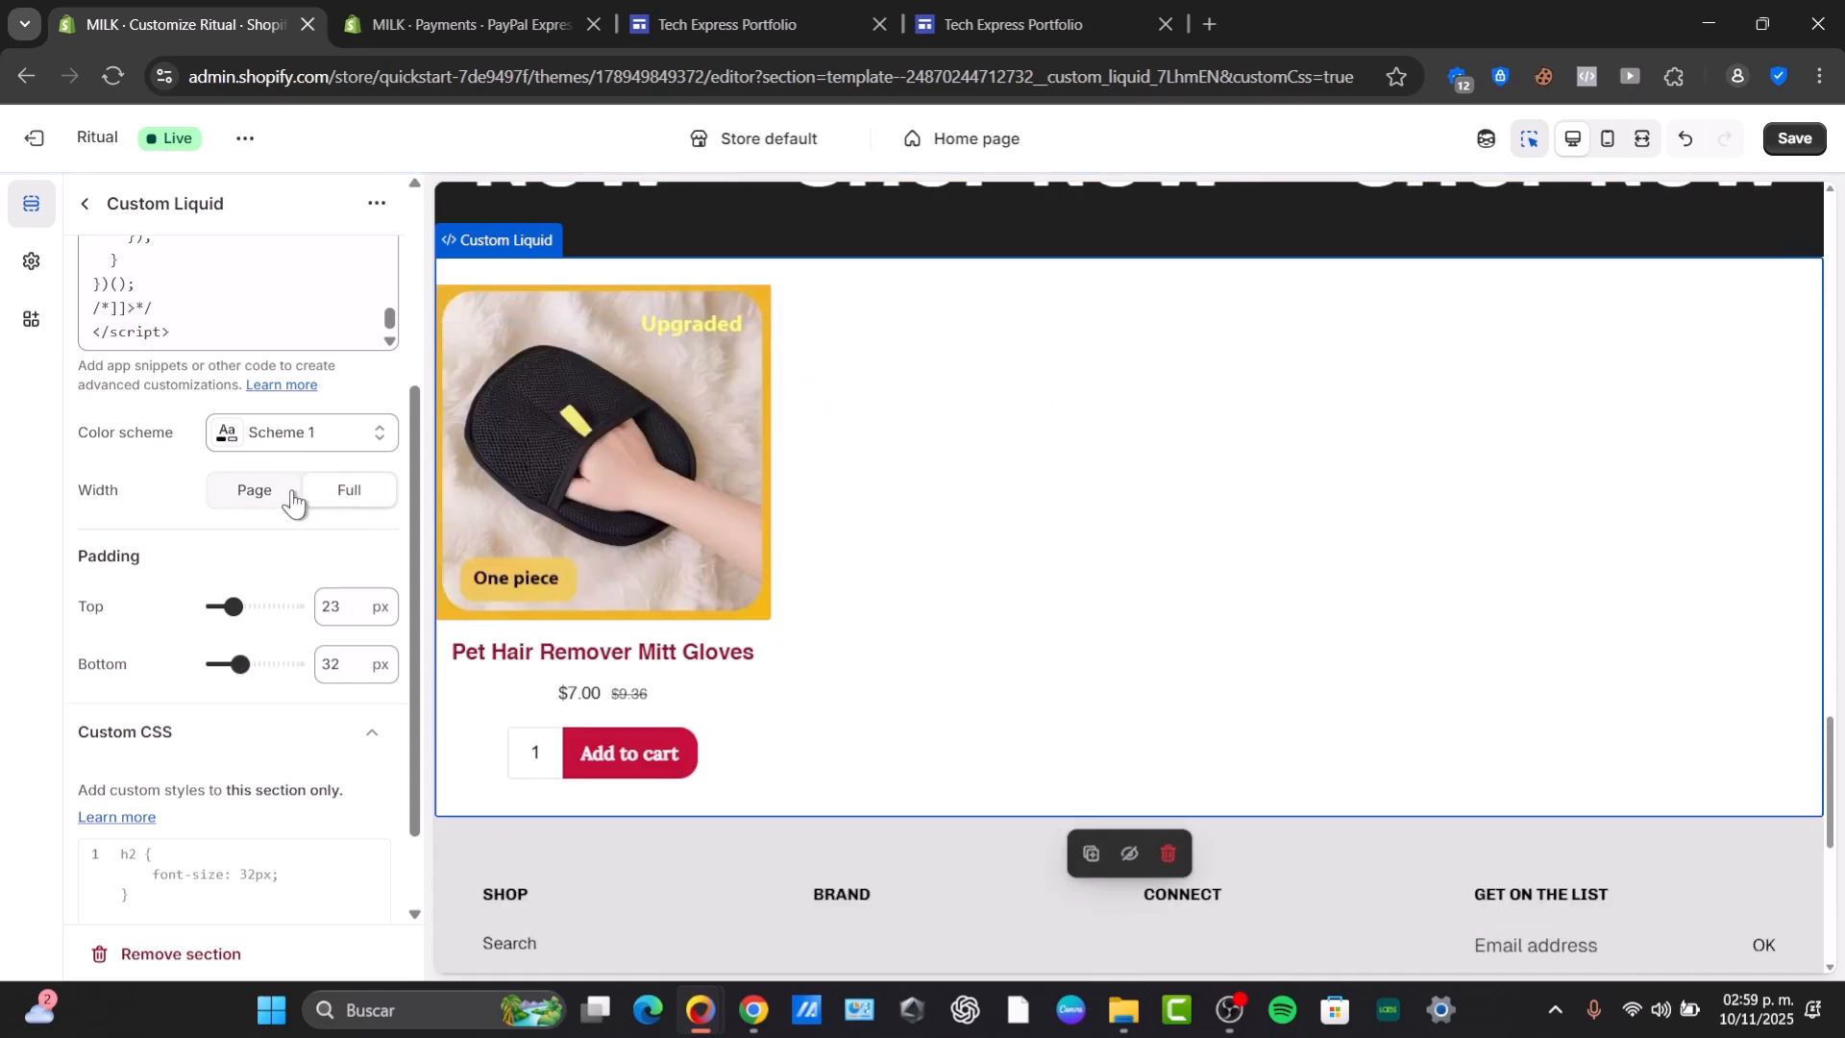
- Test the embedded Add to cart button in the theme preview and view the published Tech Express Portfolio site
left_click(668, 776)
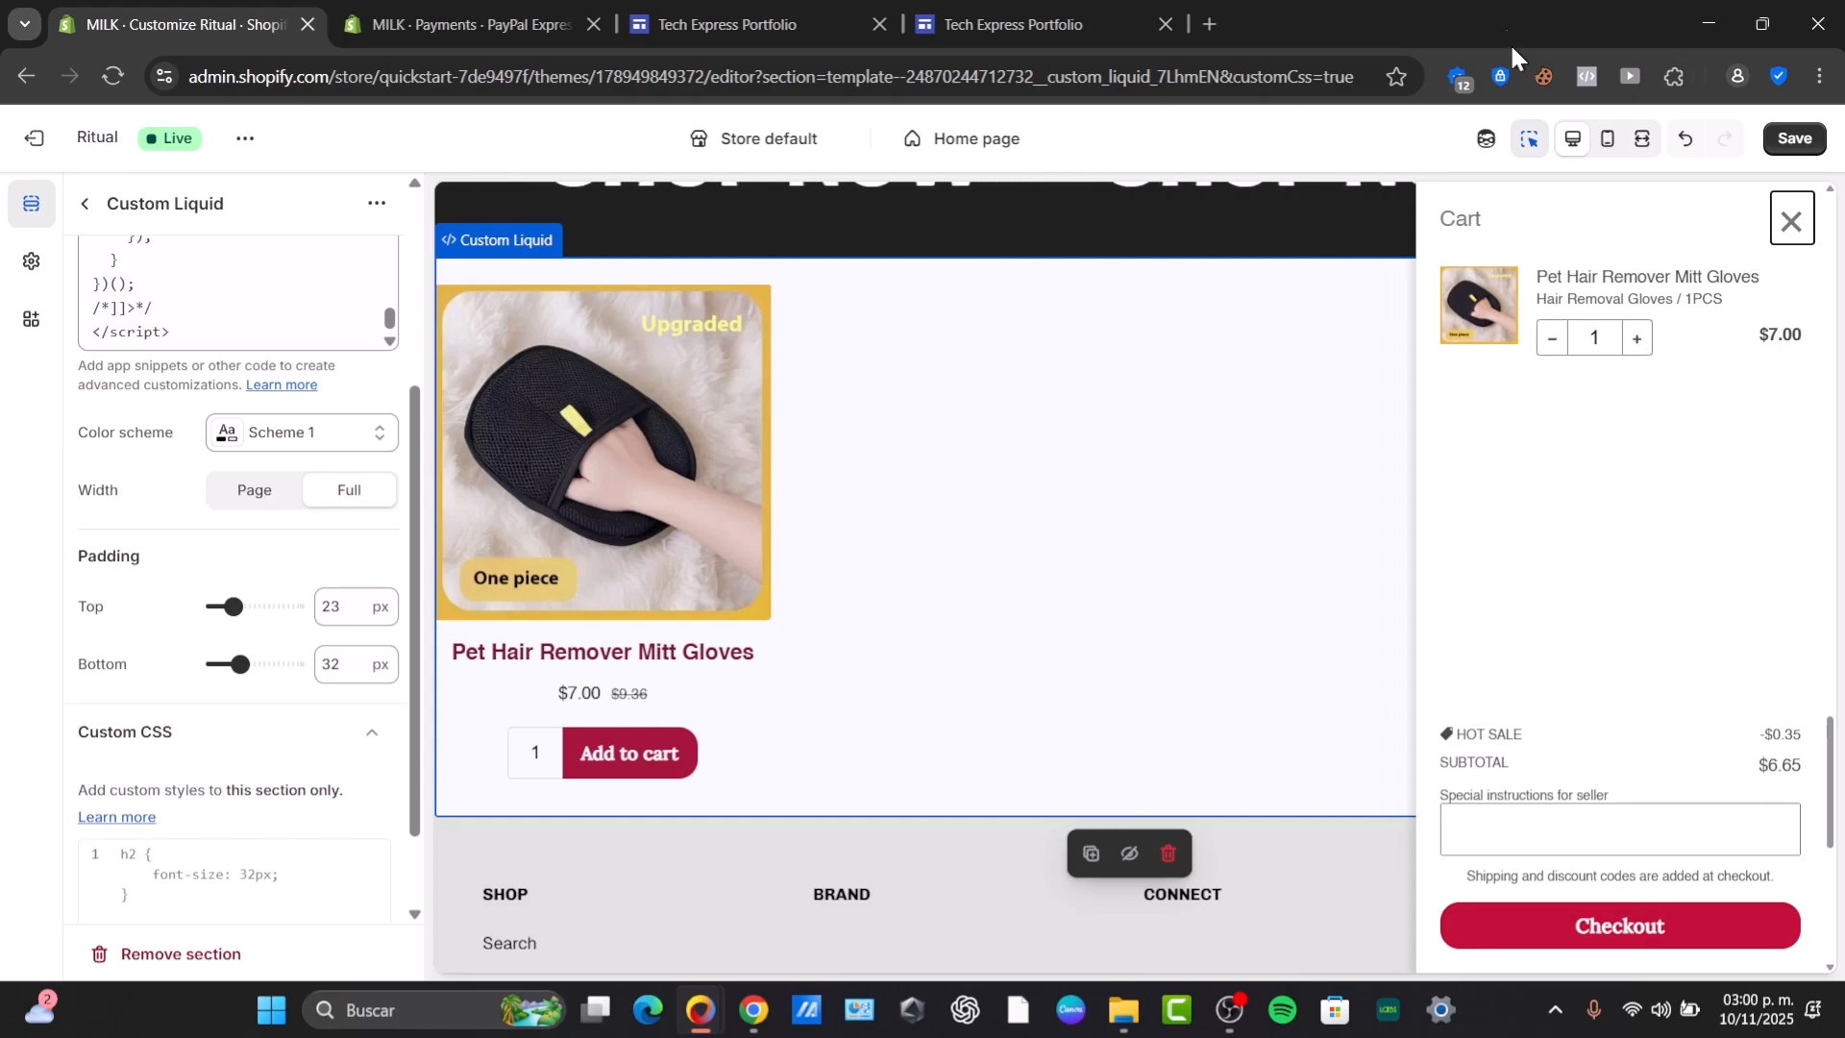
left_click(1093, 23)
scroll(976, 651, "up", 5)
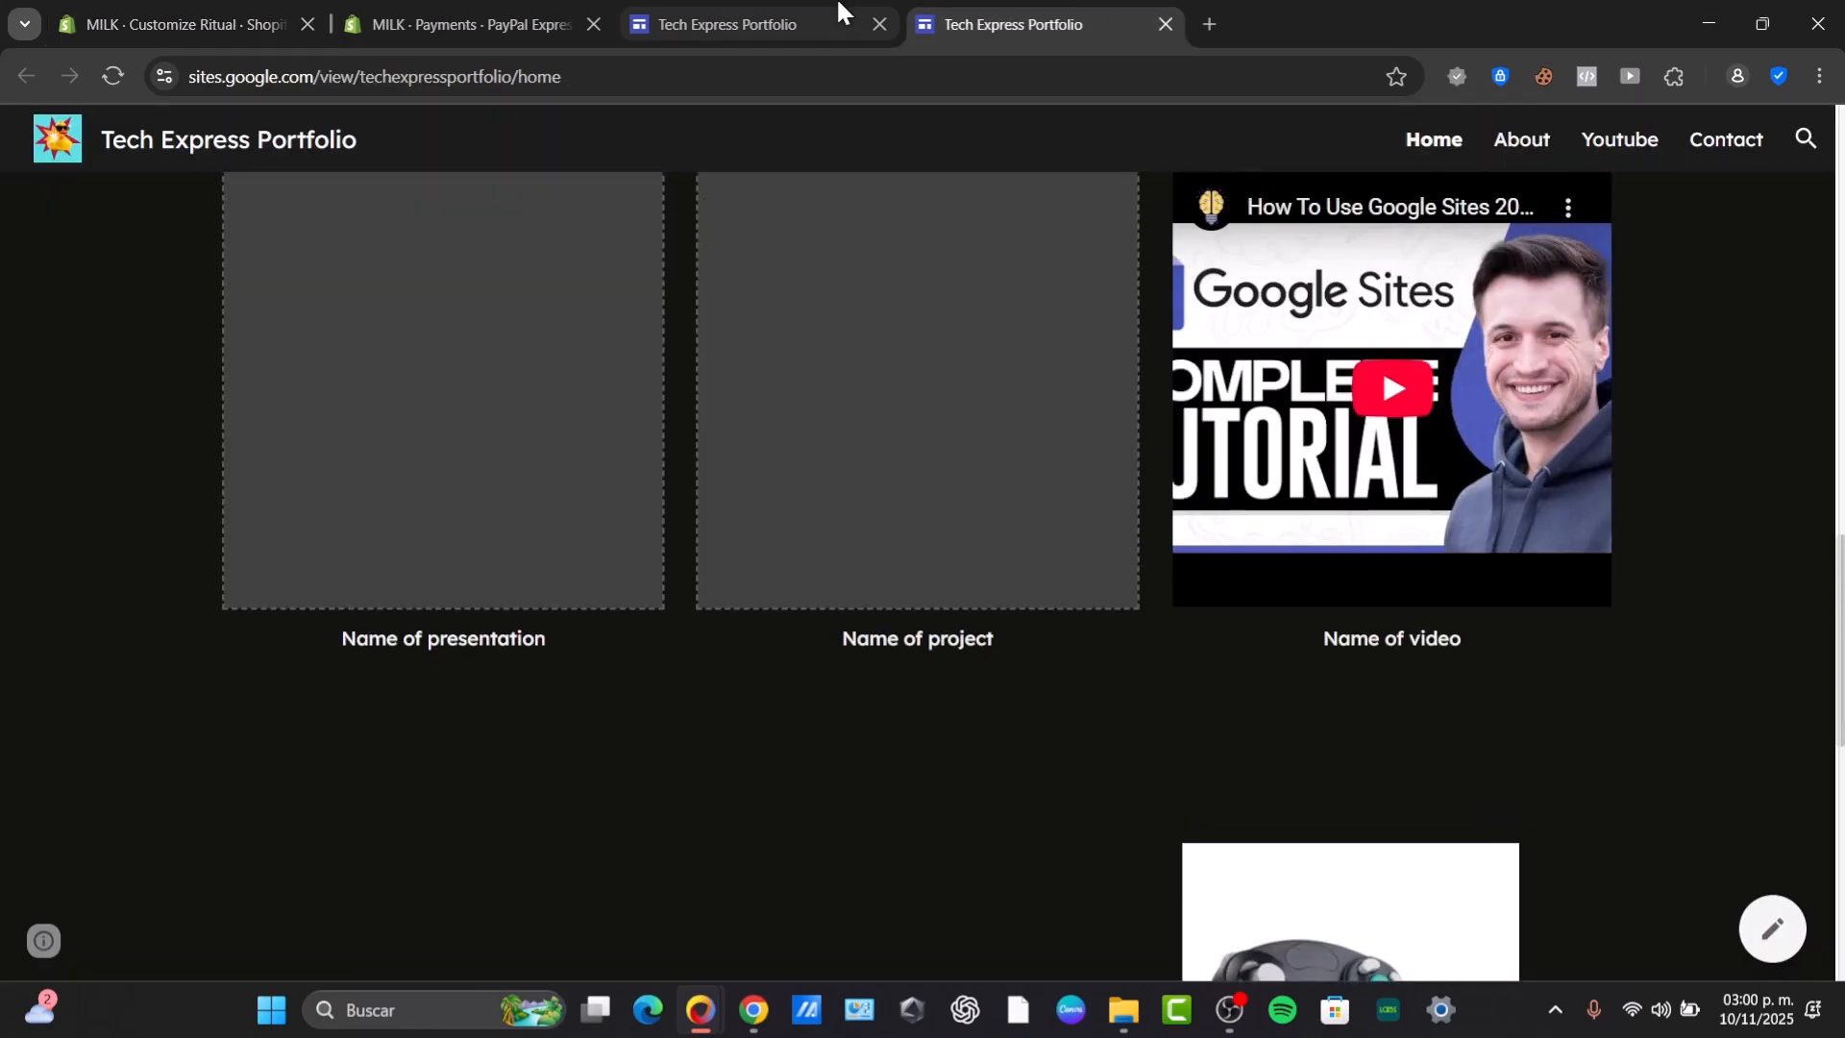
- Switch to the portfolio's Google Sites editor and embed the copied Buy Button code on the home page
left_click(816, 15)
scroll(1006, 635, "down", 15)
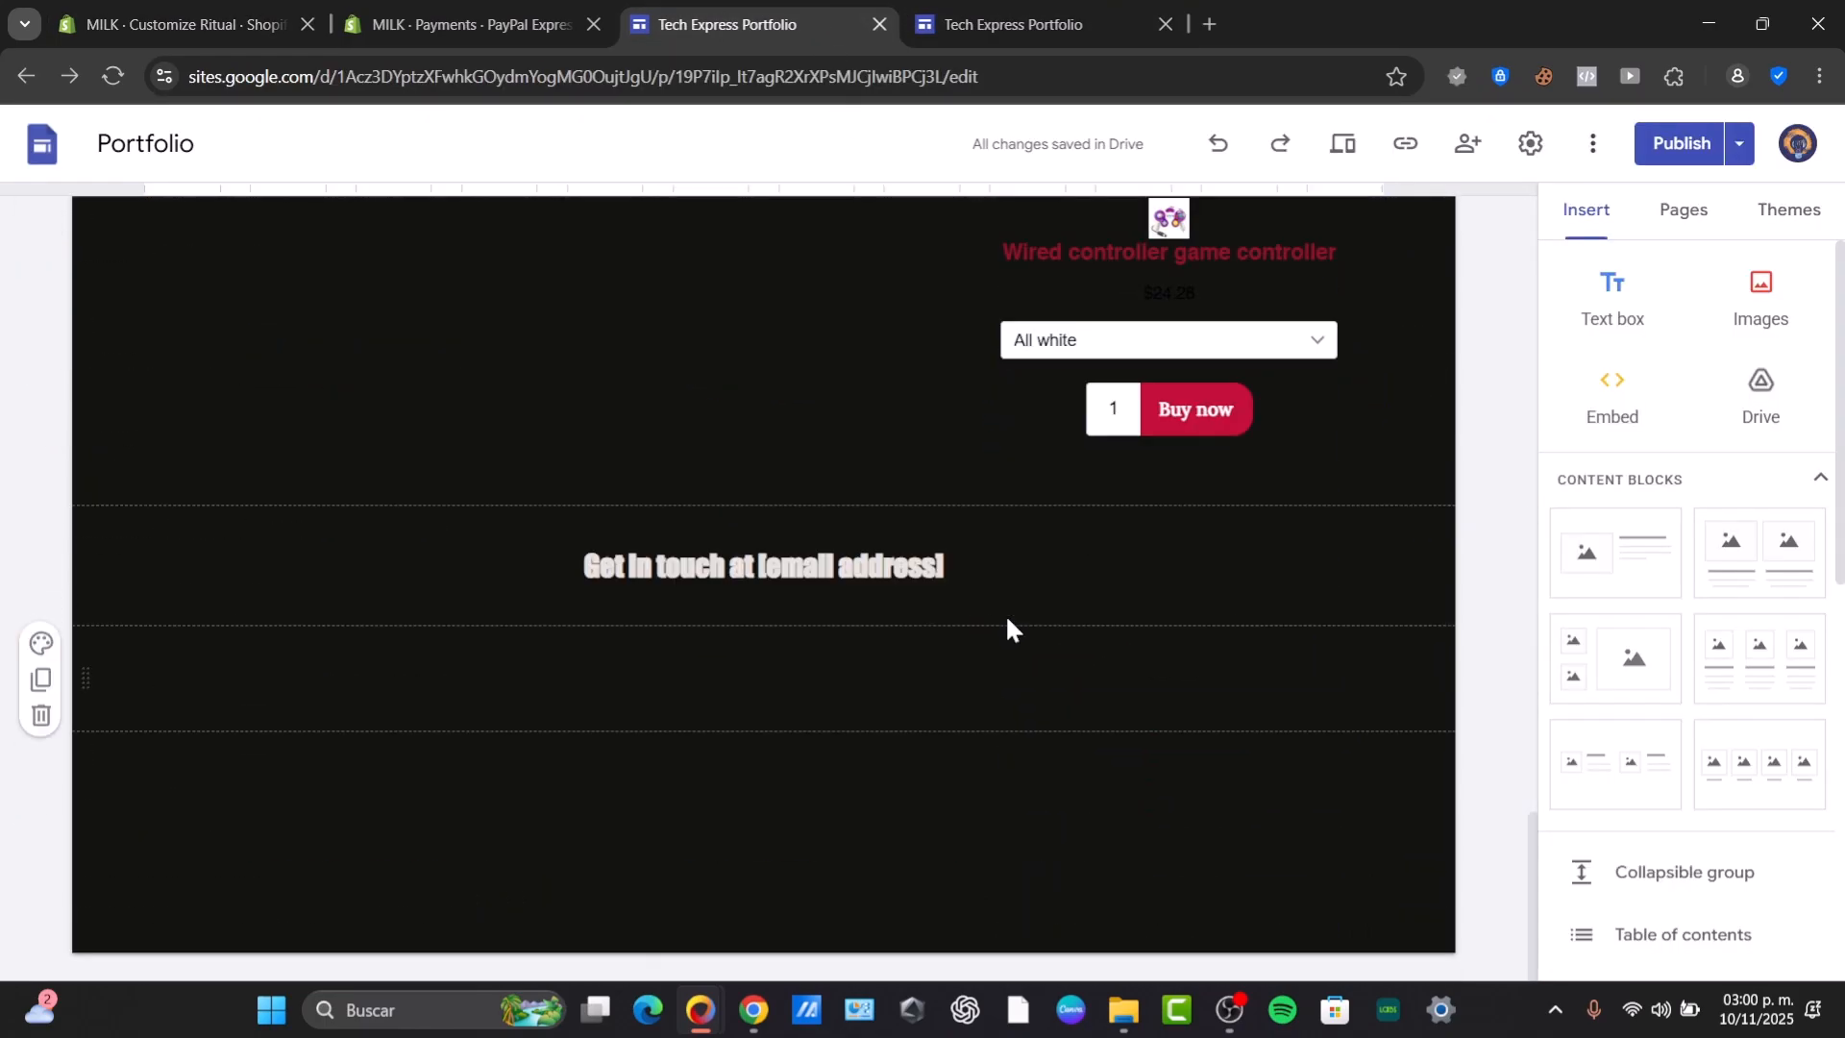
left_click(787, 332)
left_click(1553, 394)
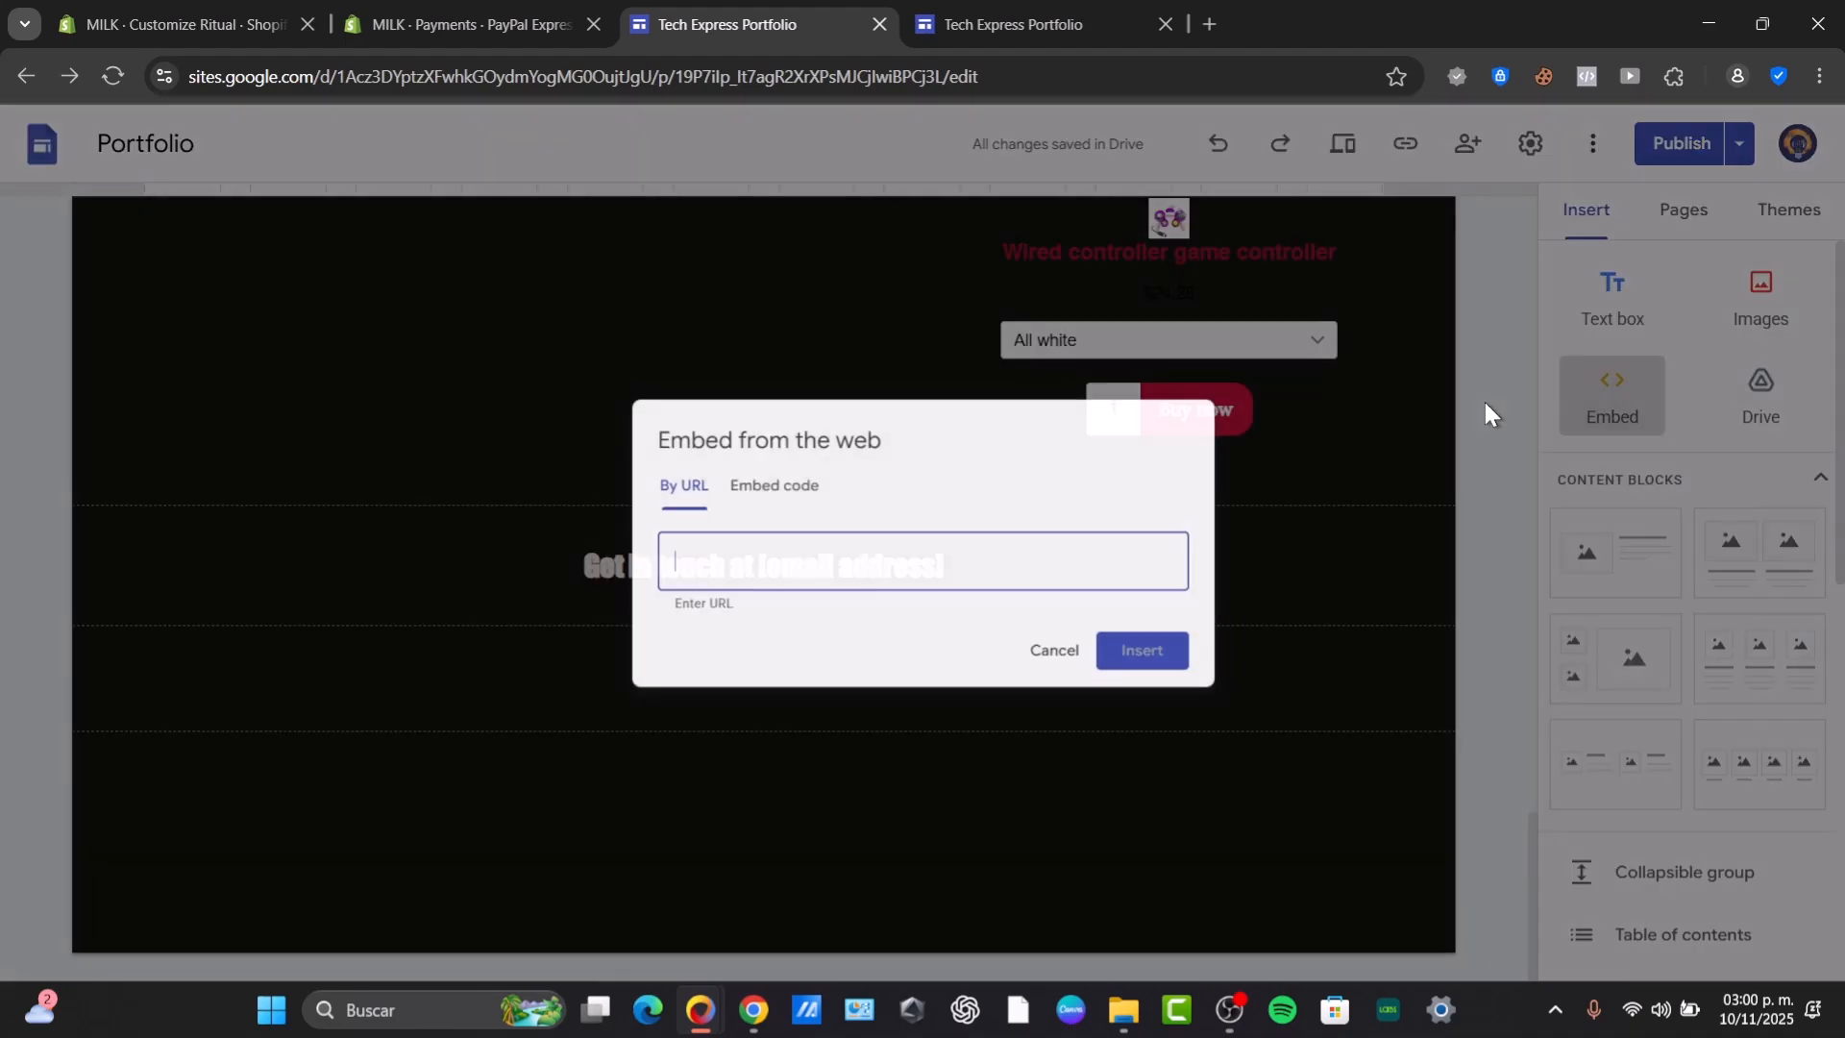
left_click(764, 447)
key("ctrl+v")
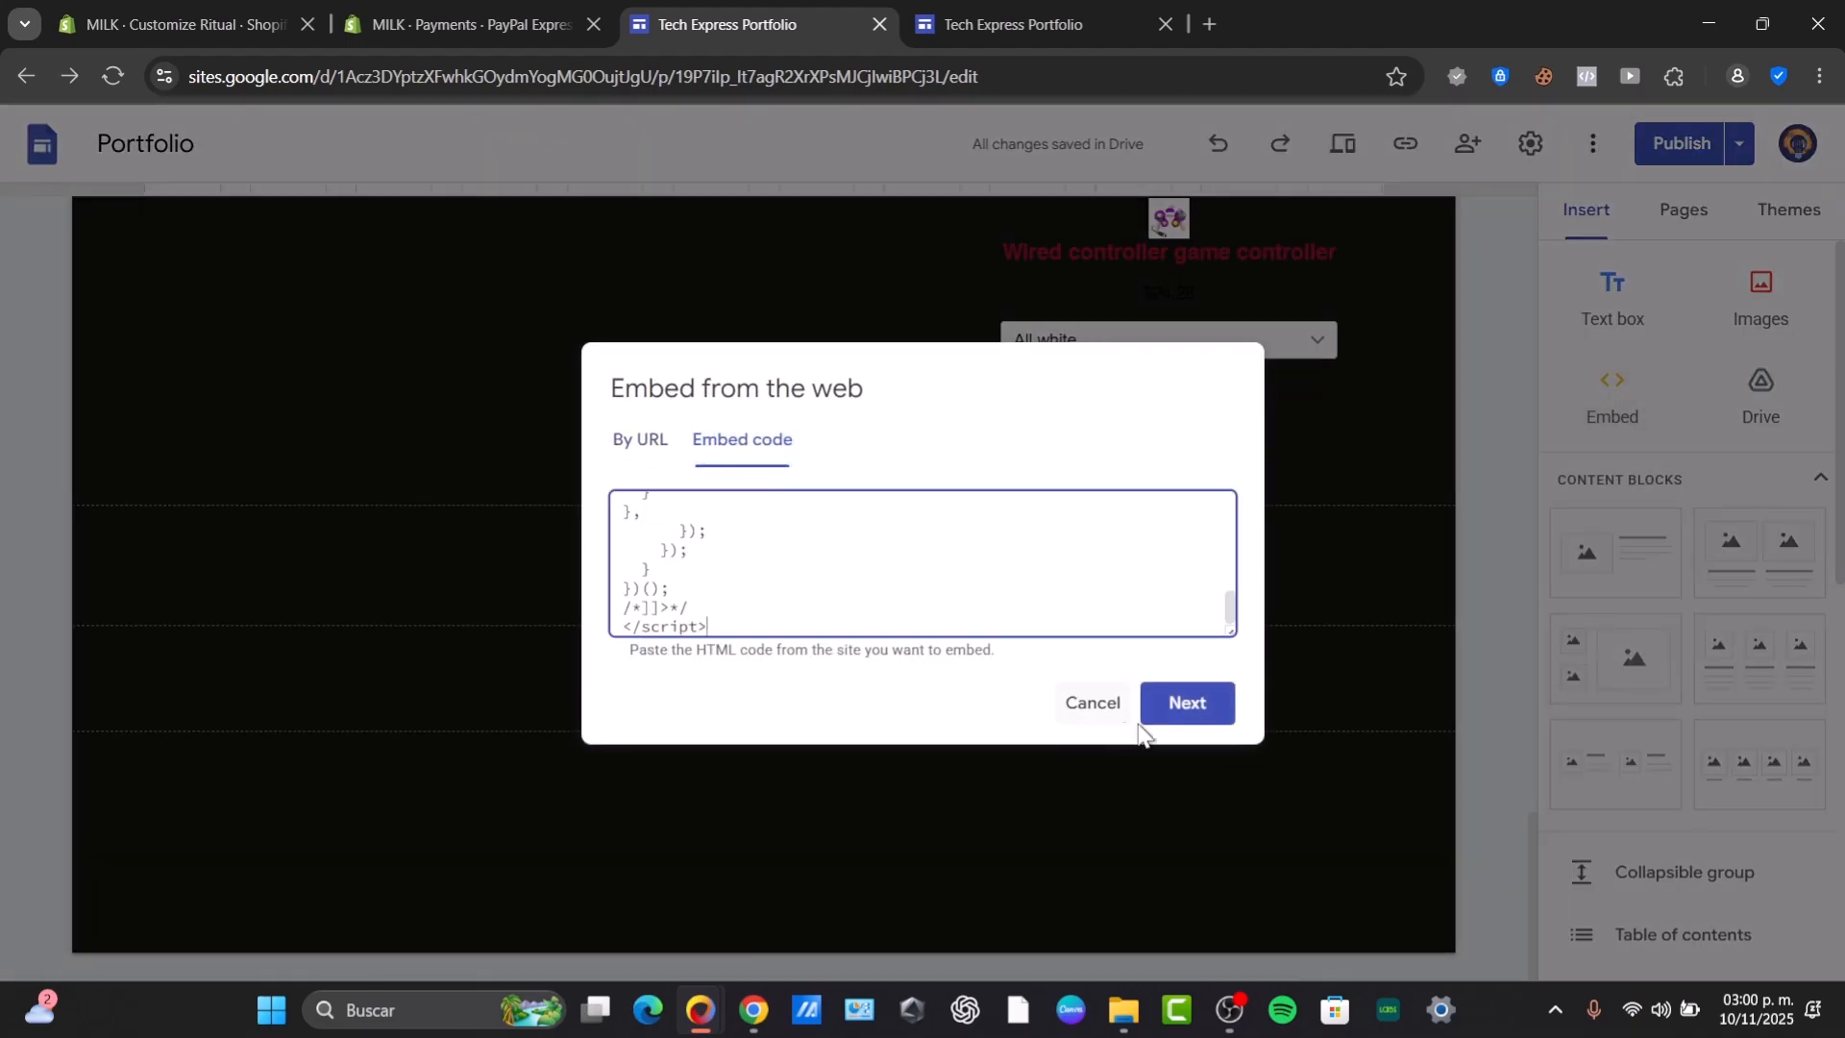
left_click(1189, 711)
left_click(1186, 798)
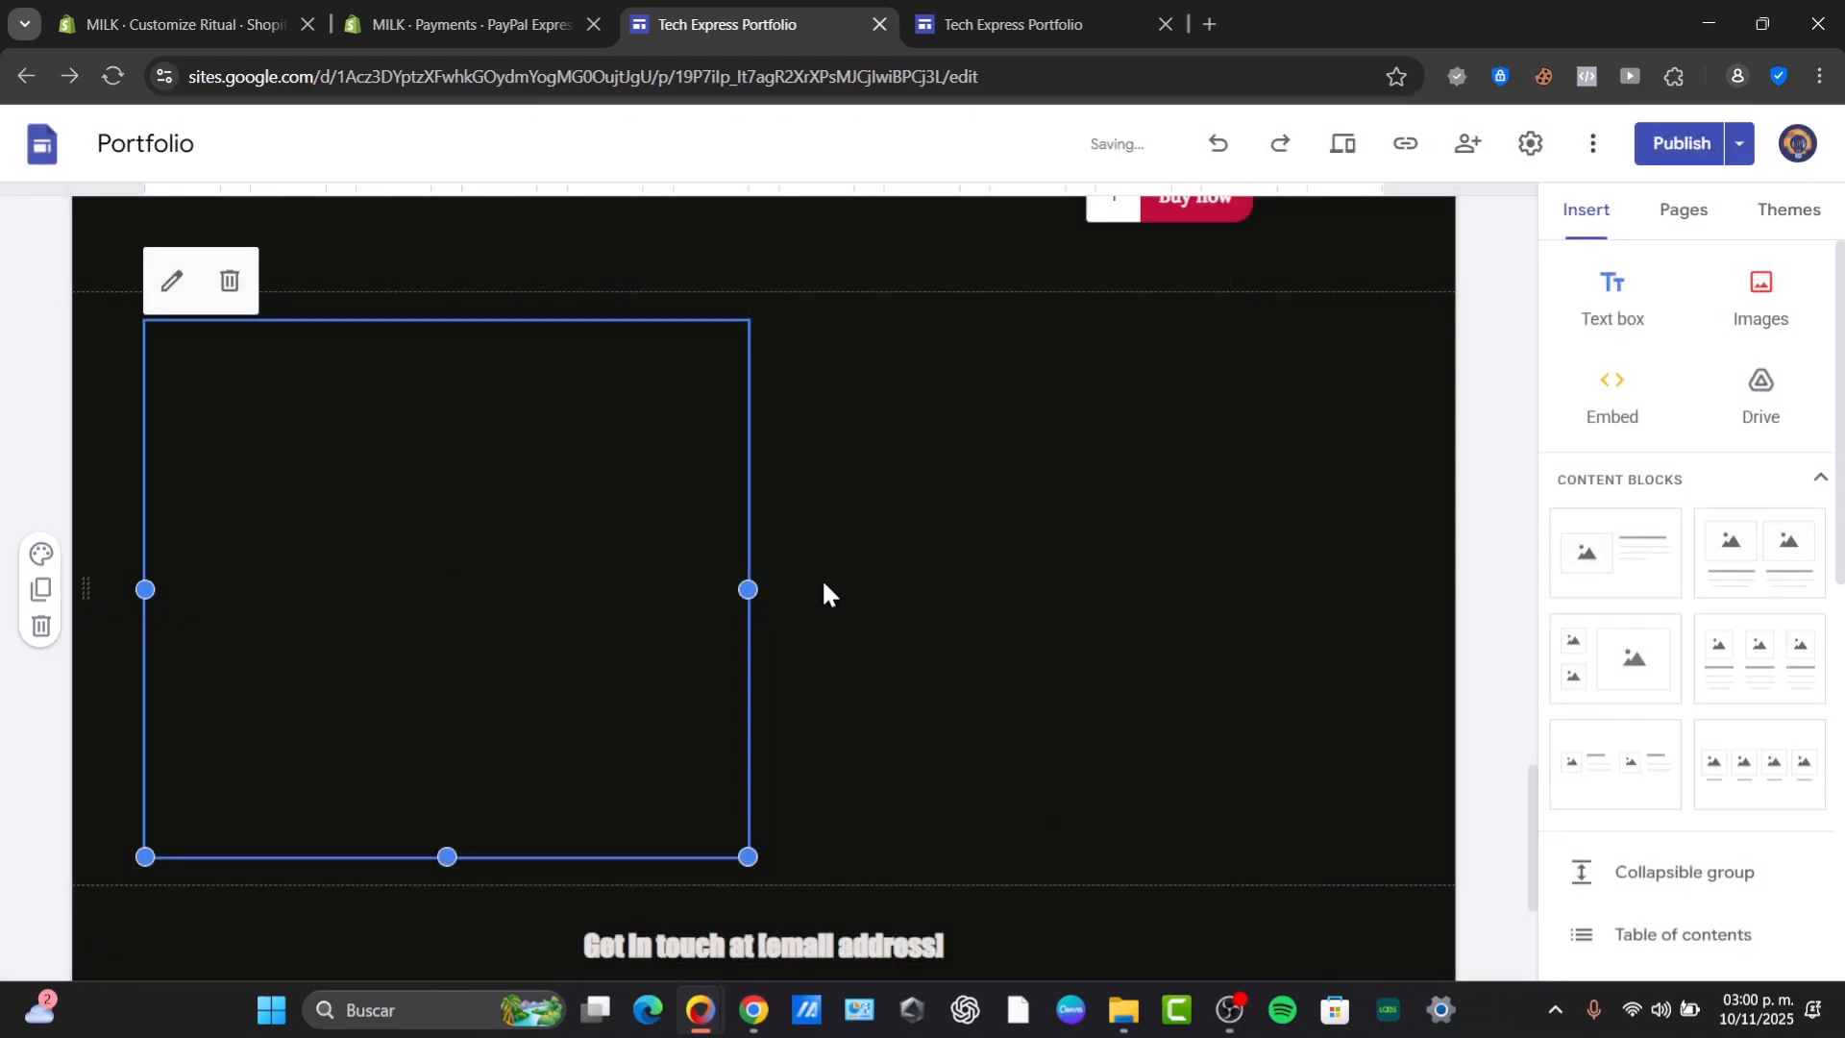
- Move the embedded Buy Button up into the section beside the wired game controller product
scroll(805, 561, "up", 3)
left_click_drag(673, 760, 568, 692)
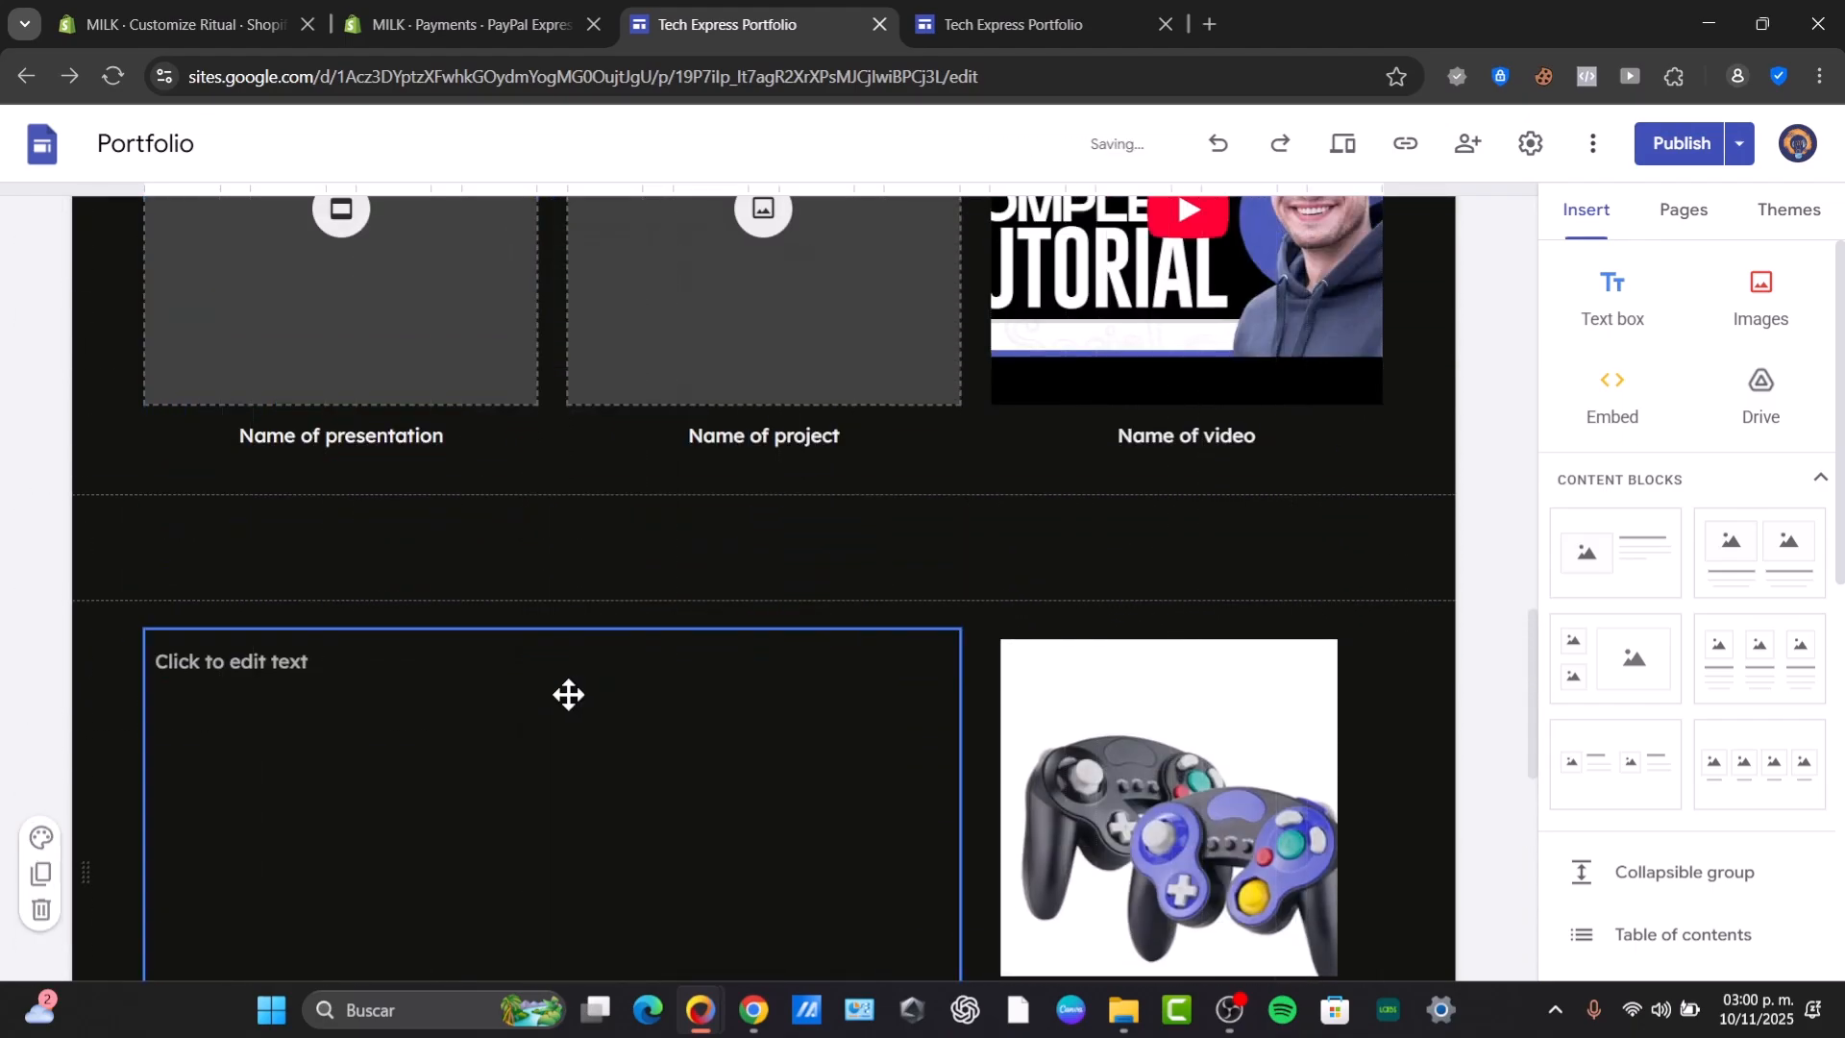
scroll(682, 673, "down", 3)
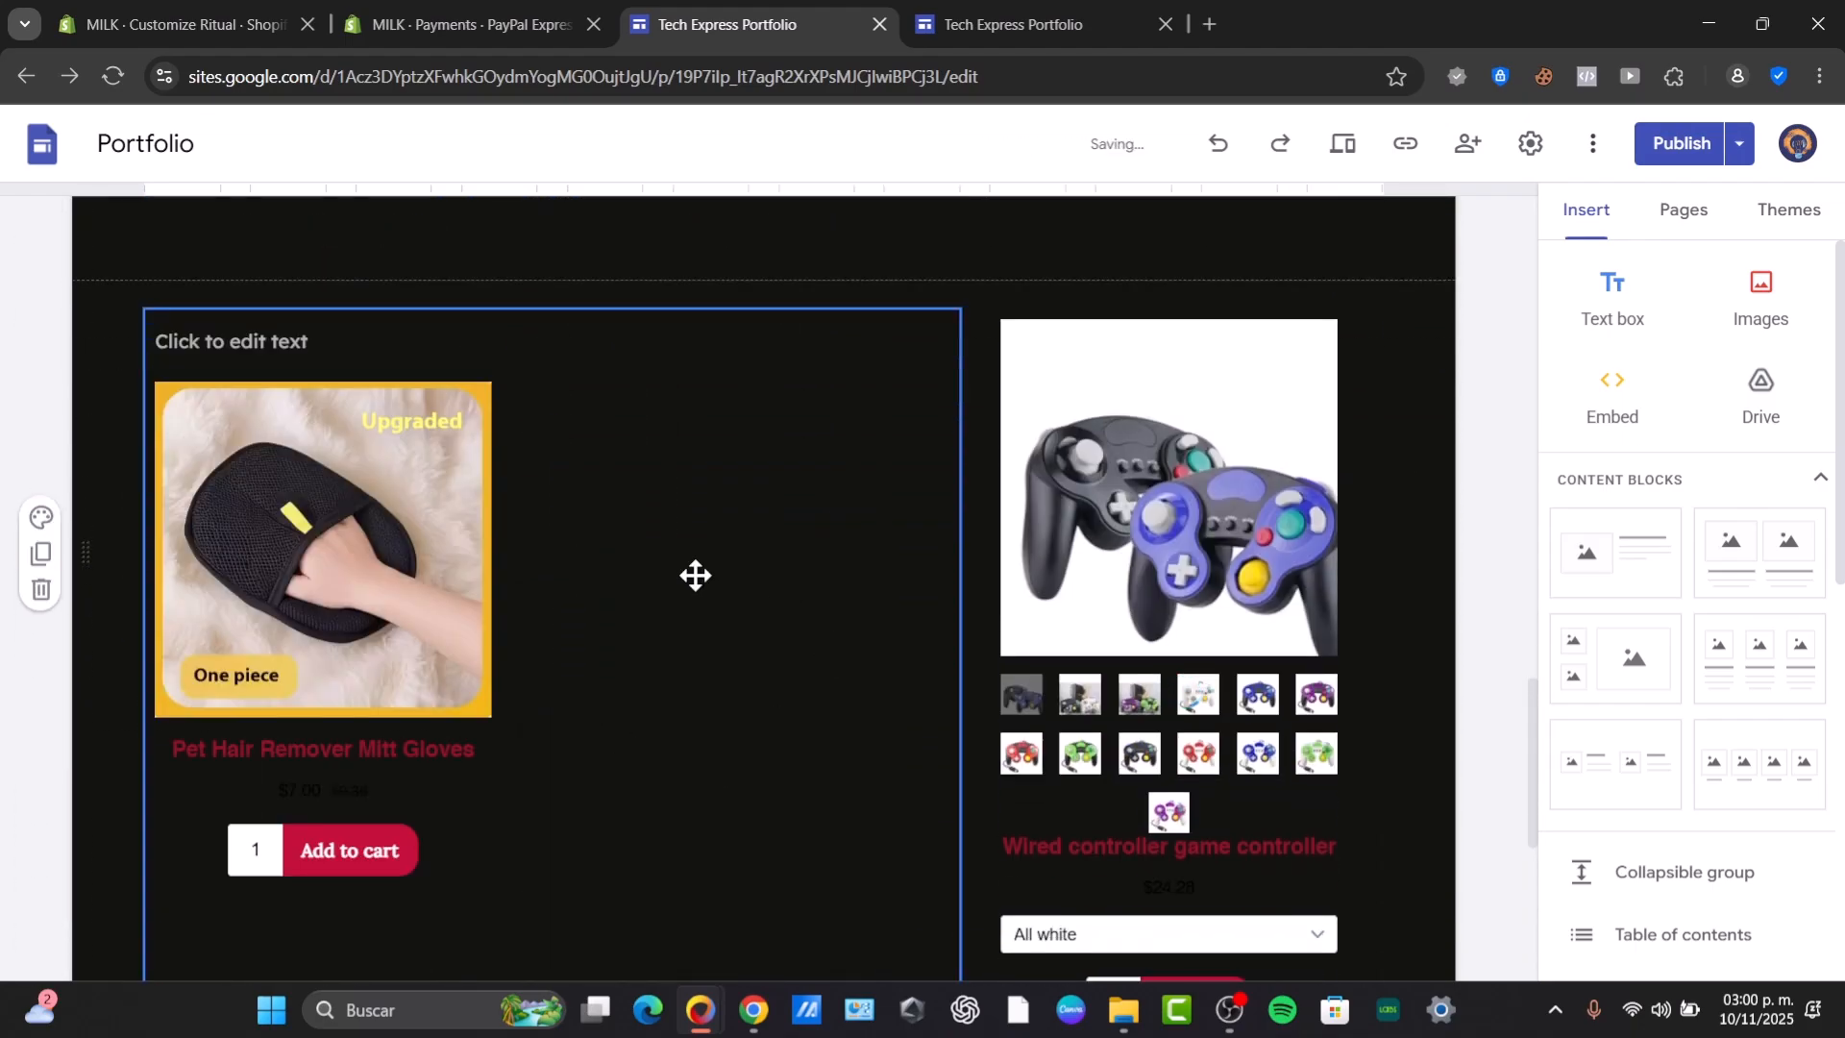
- Publish the Google Sites changes and reload the live portfolio page
left_click(1680, 145)
left_click(1791, 140)
left_click(1009, 11)
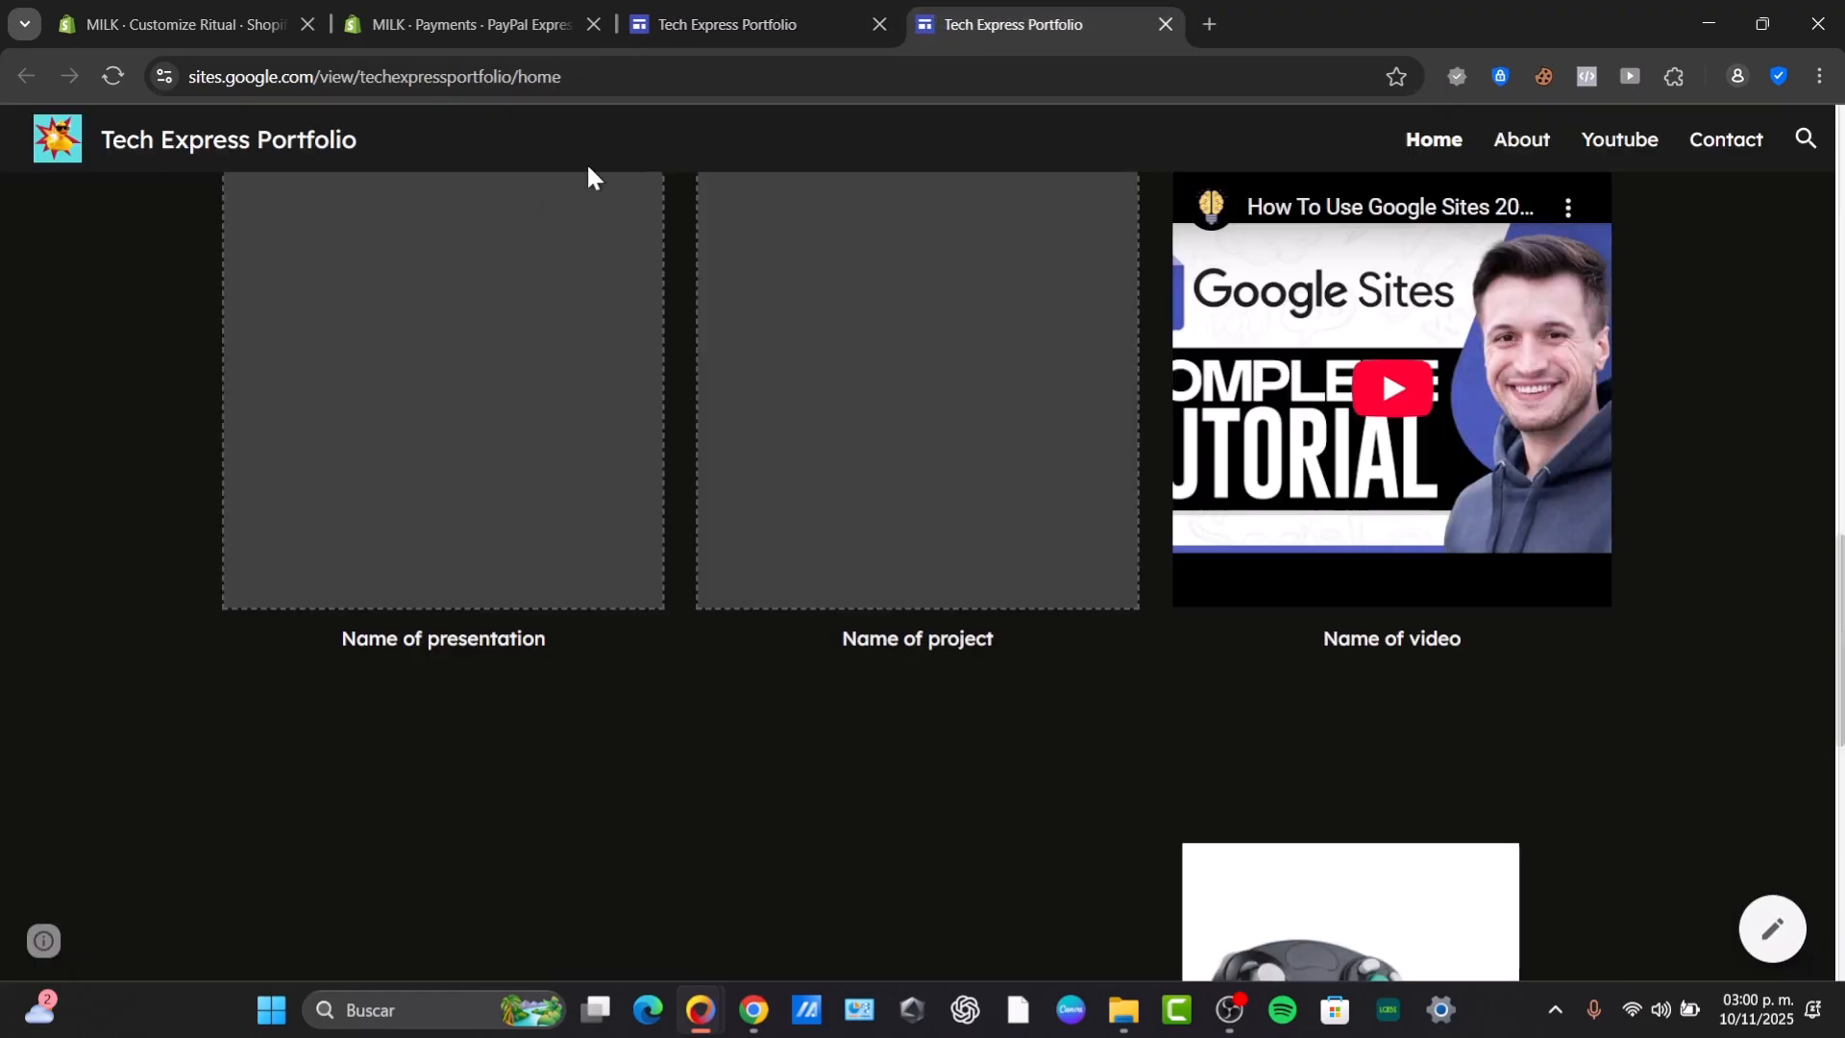
left_click(124, 74)
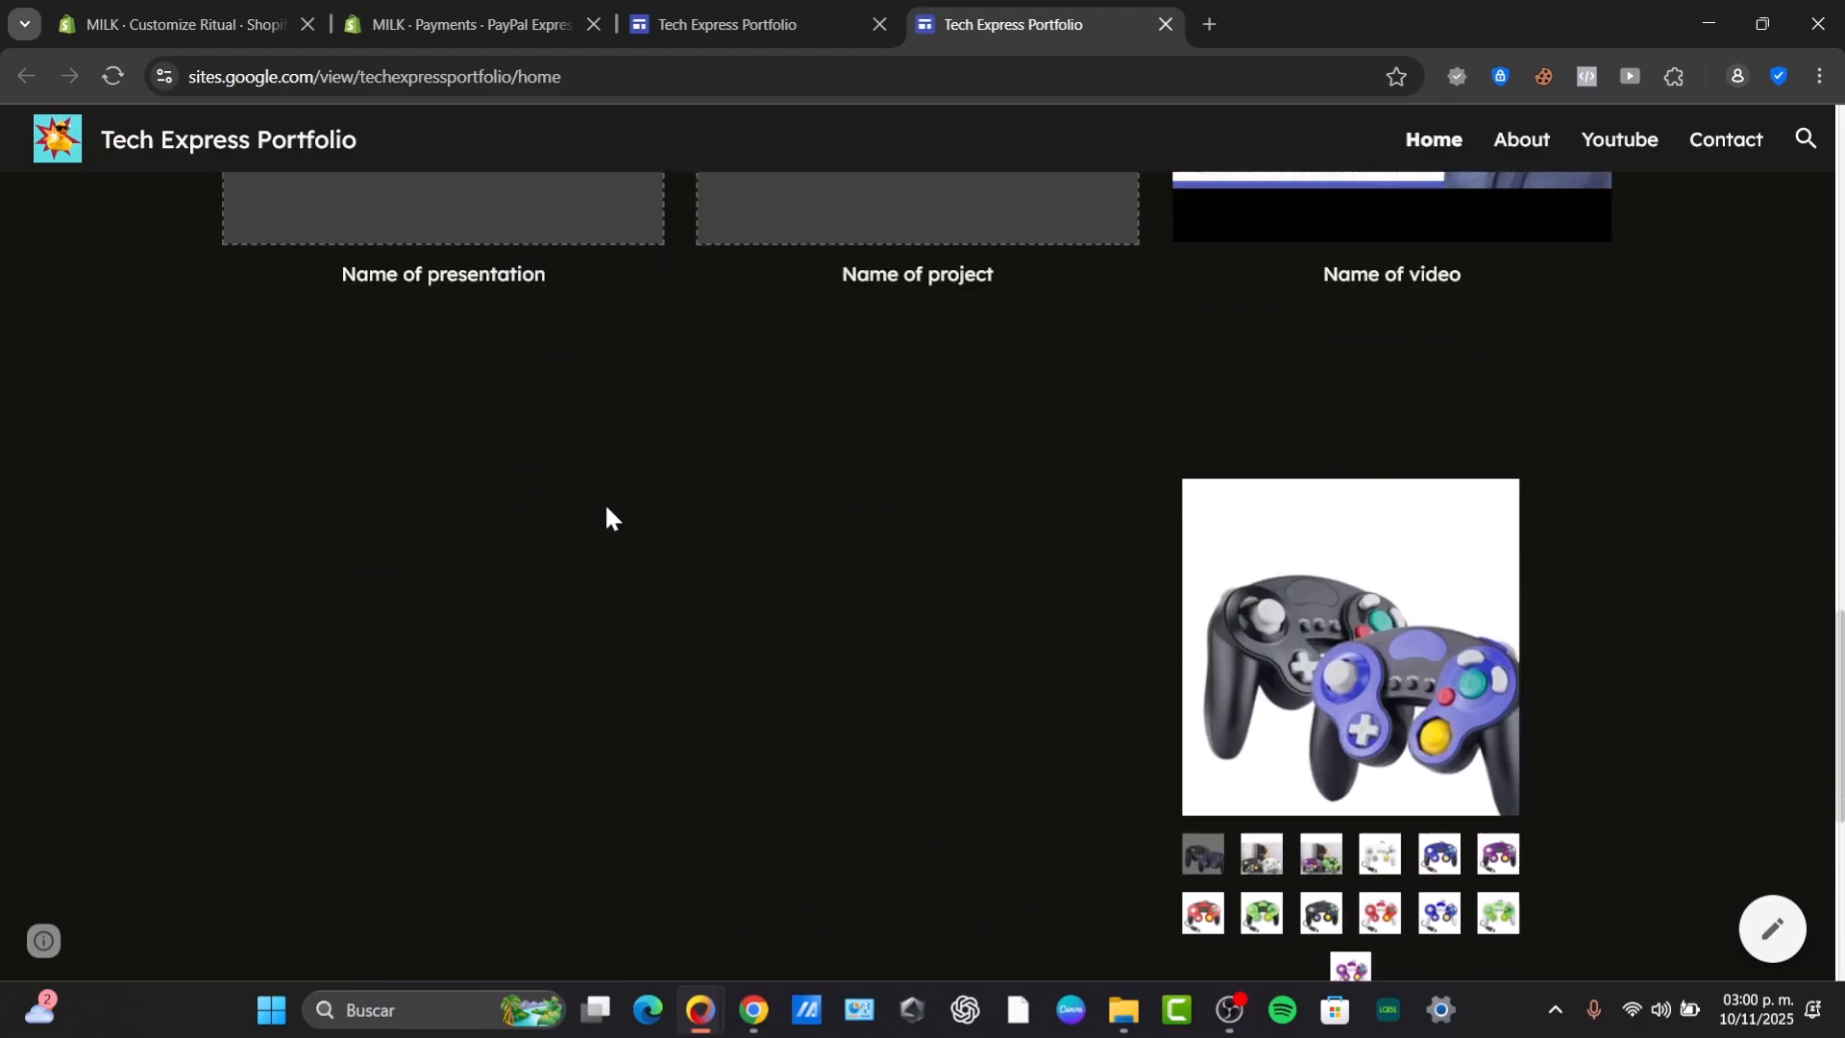
- Check the site editor for unpublished changes and return to the live portfolio page
left_click(756, 21)
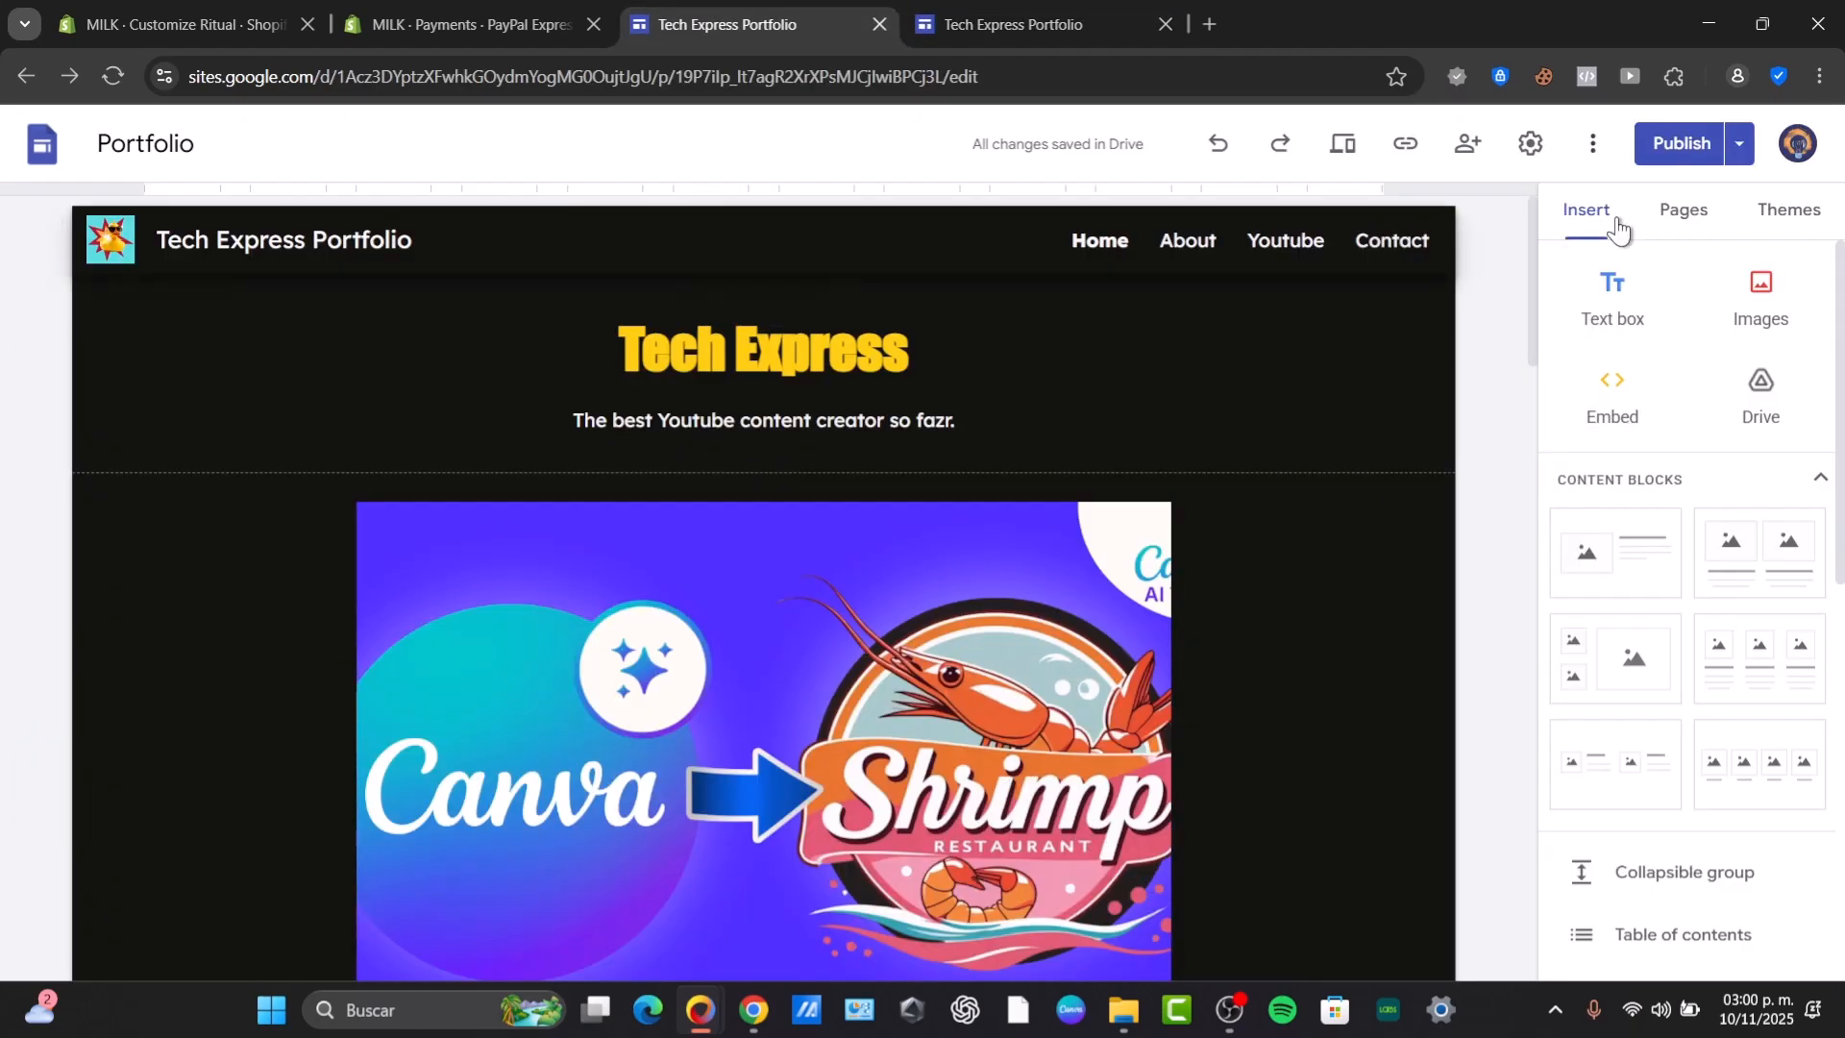
left_click(1675, 158)
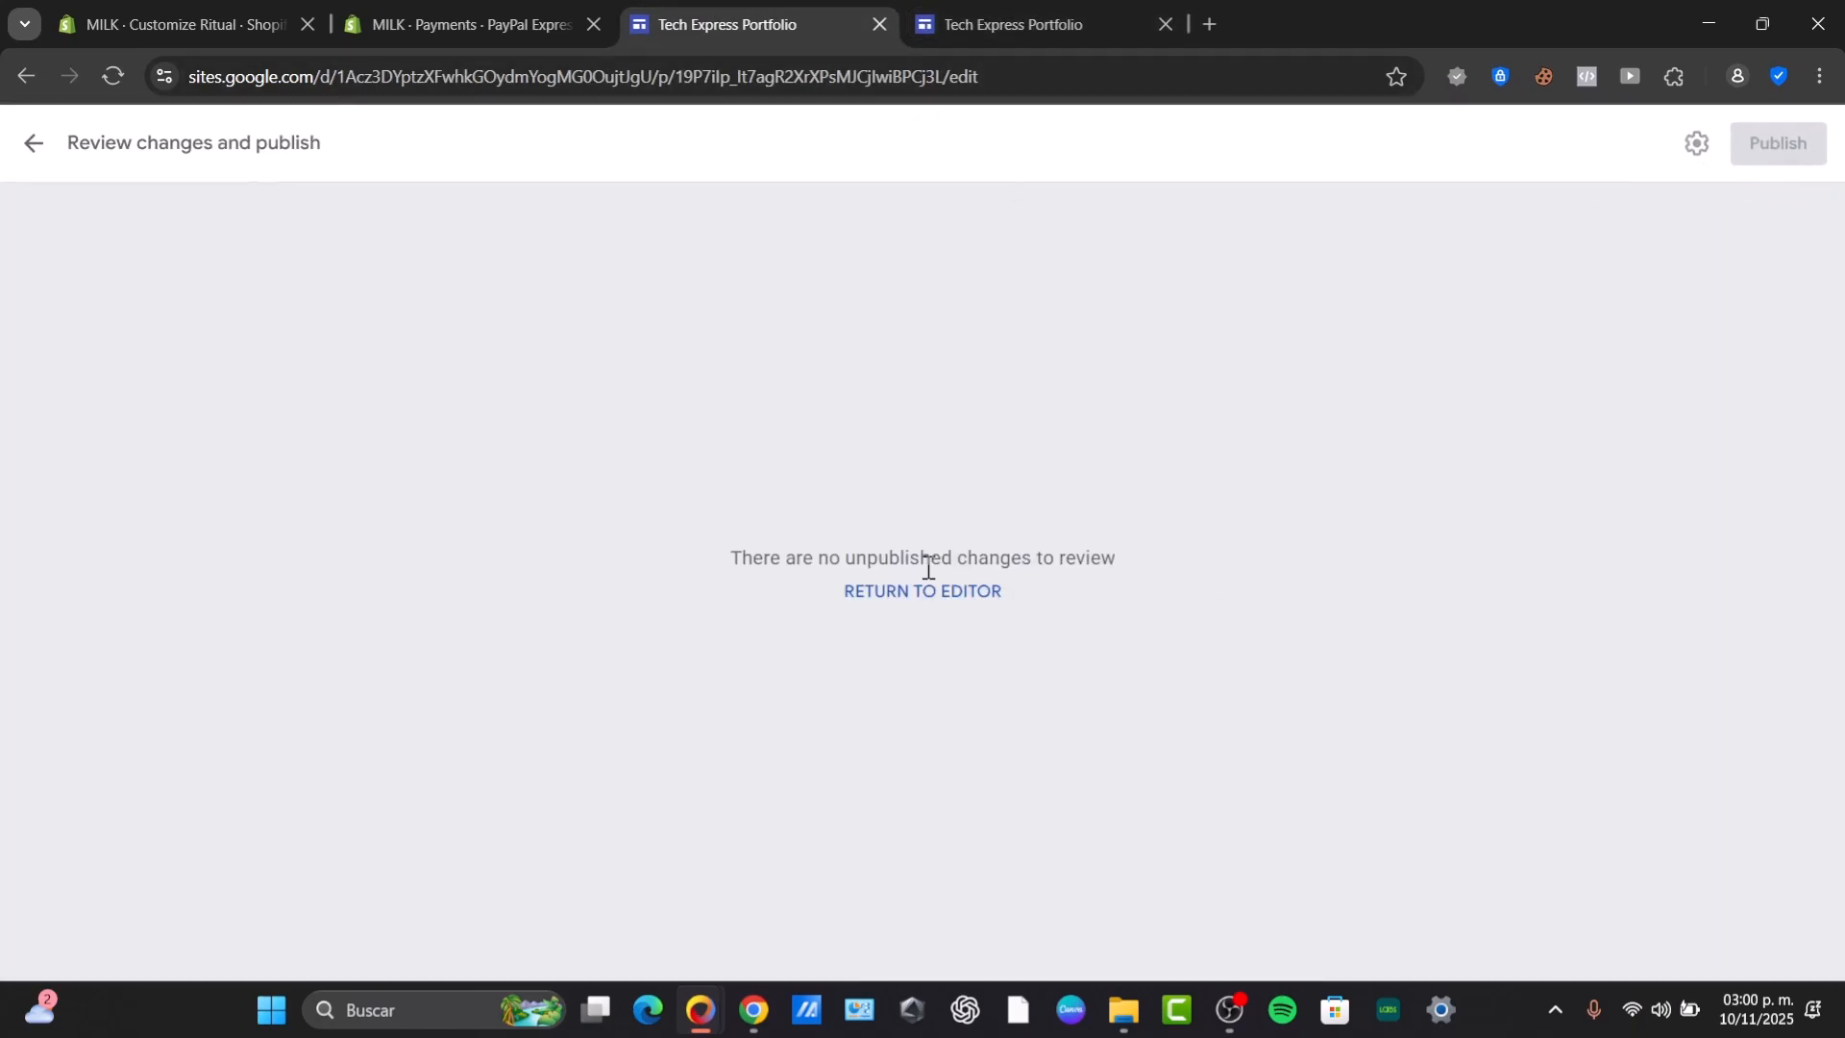
left_click(1061, 18)
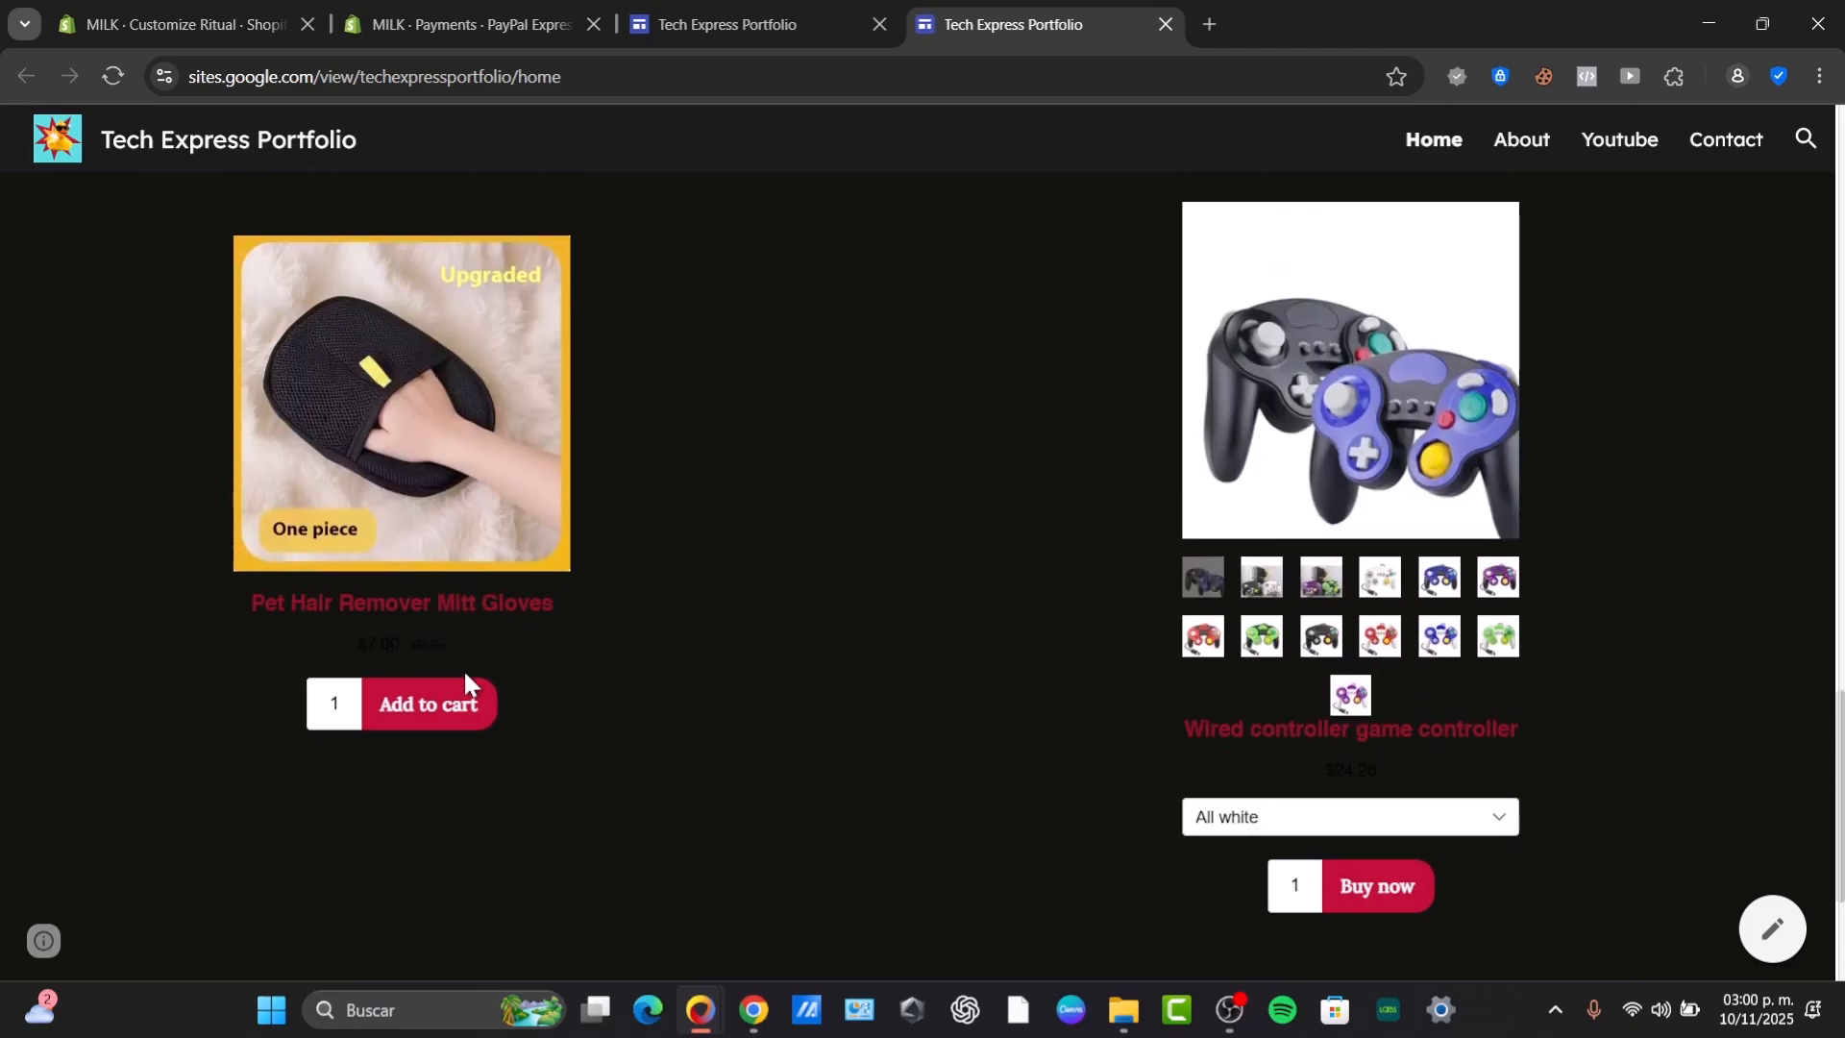
- Add the Pet Hair Remover Mitt Gloves to the cart on the live site and proceed to checkout
left_click(448, 711)
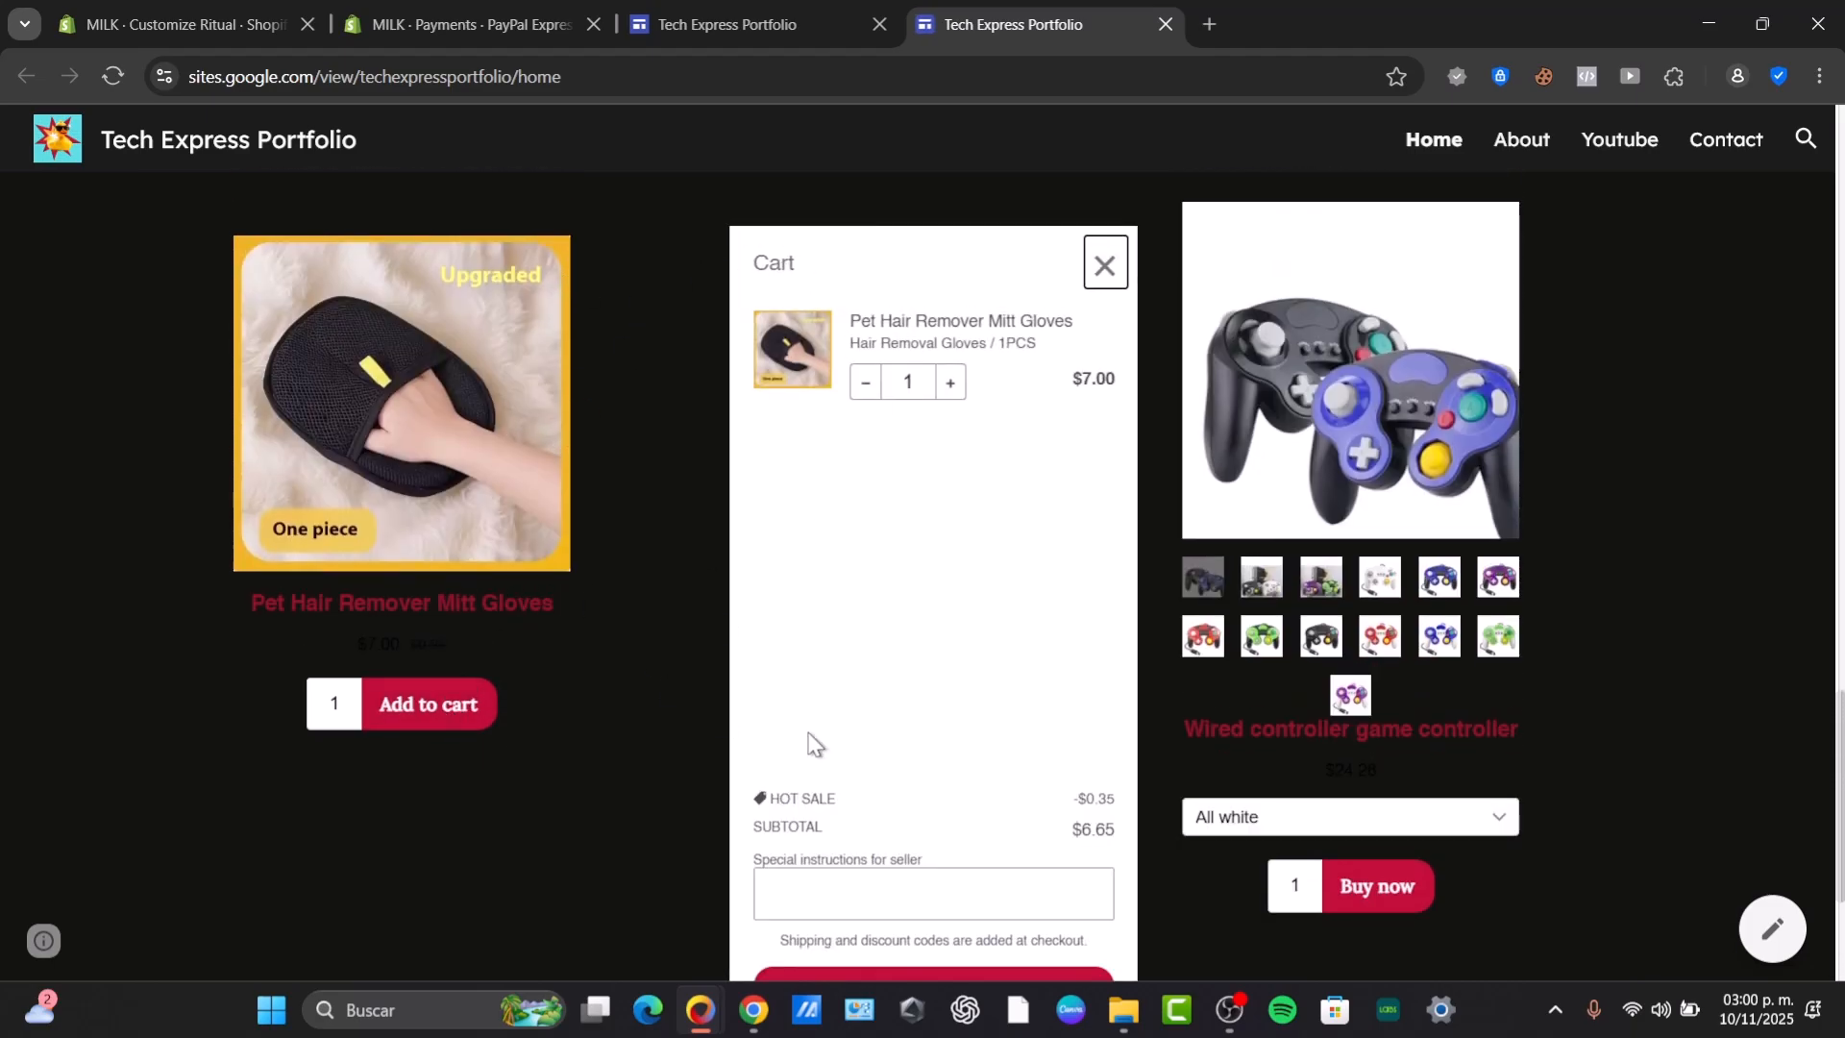
scroll(918, 729, "down", 3)
scroll(909, 740, "up", 3)
scroll(1023, 634, "down", 3)
left_click(956, 662)
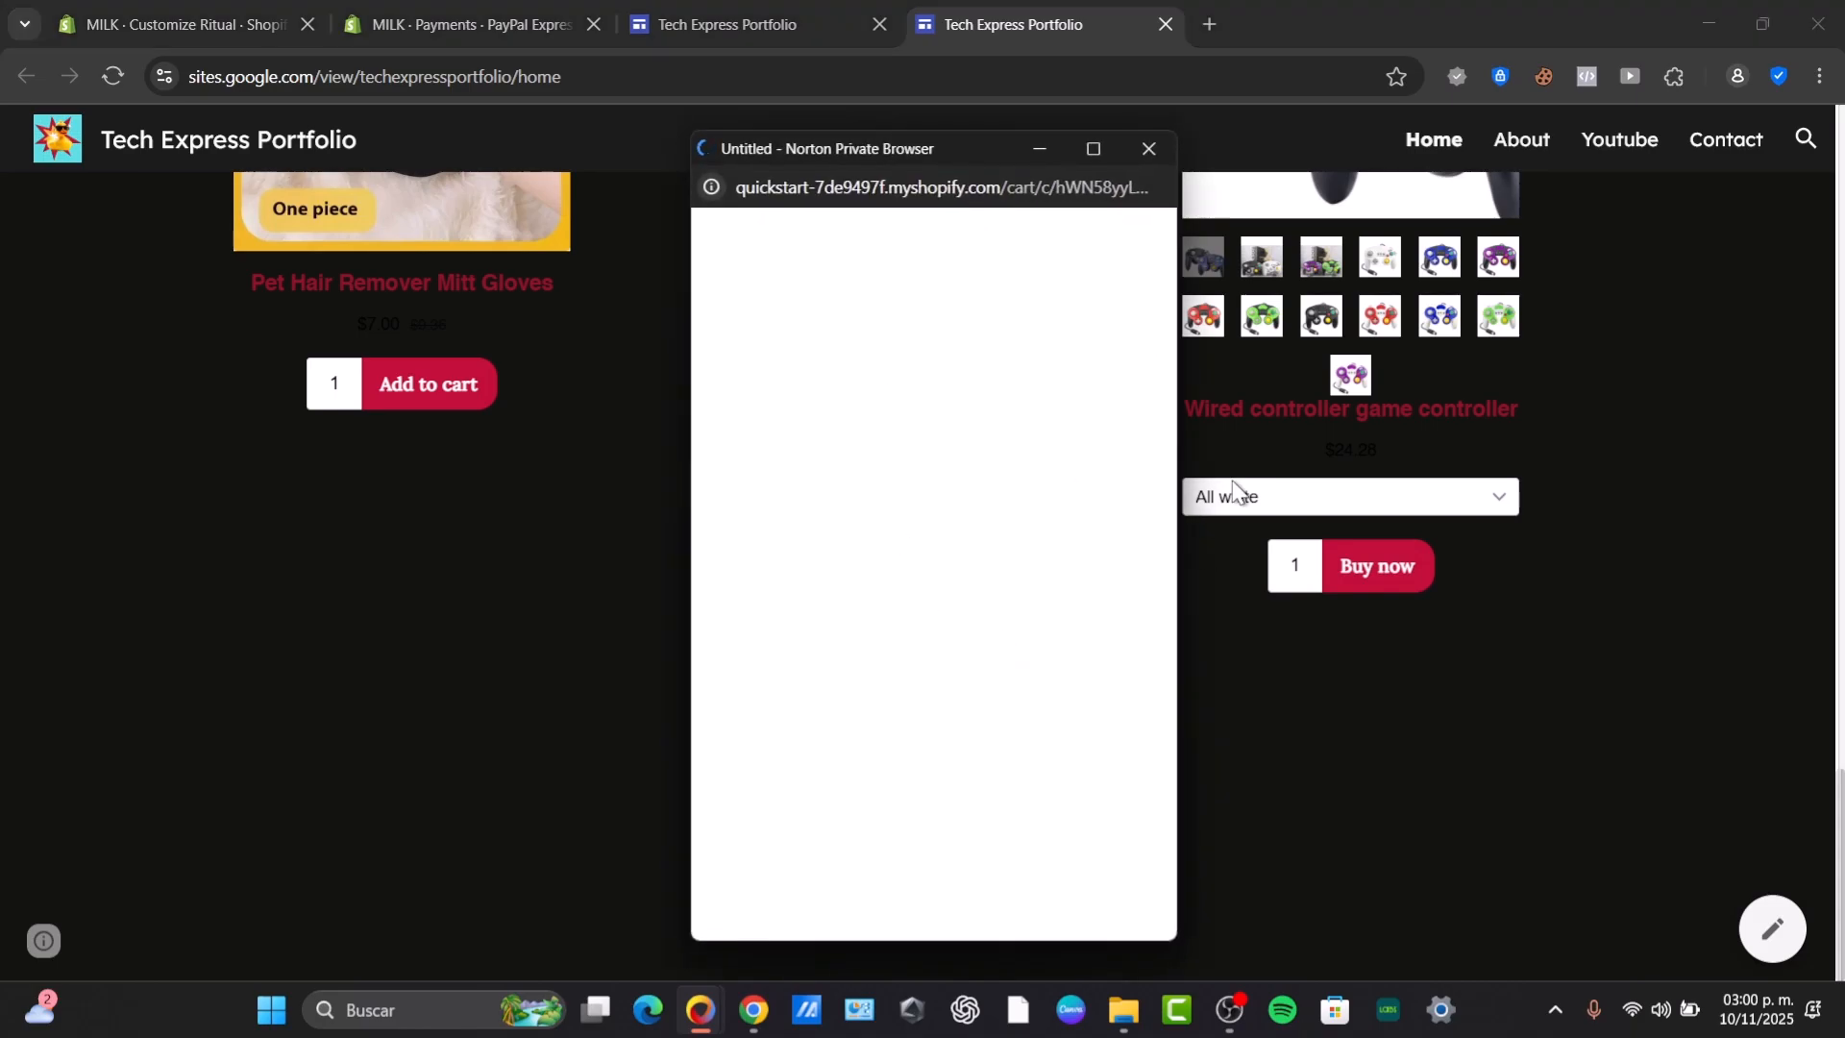
- Close the checkout window and return to the Shopify theme editor
left_click(1148, 150)
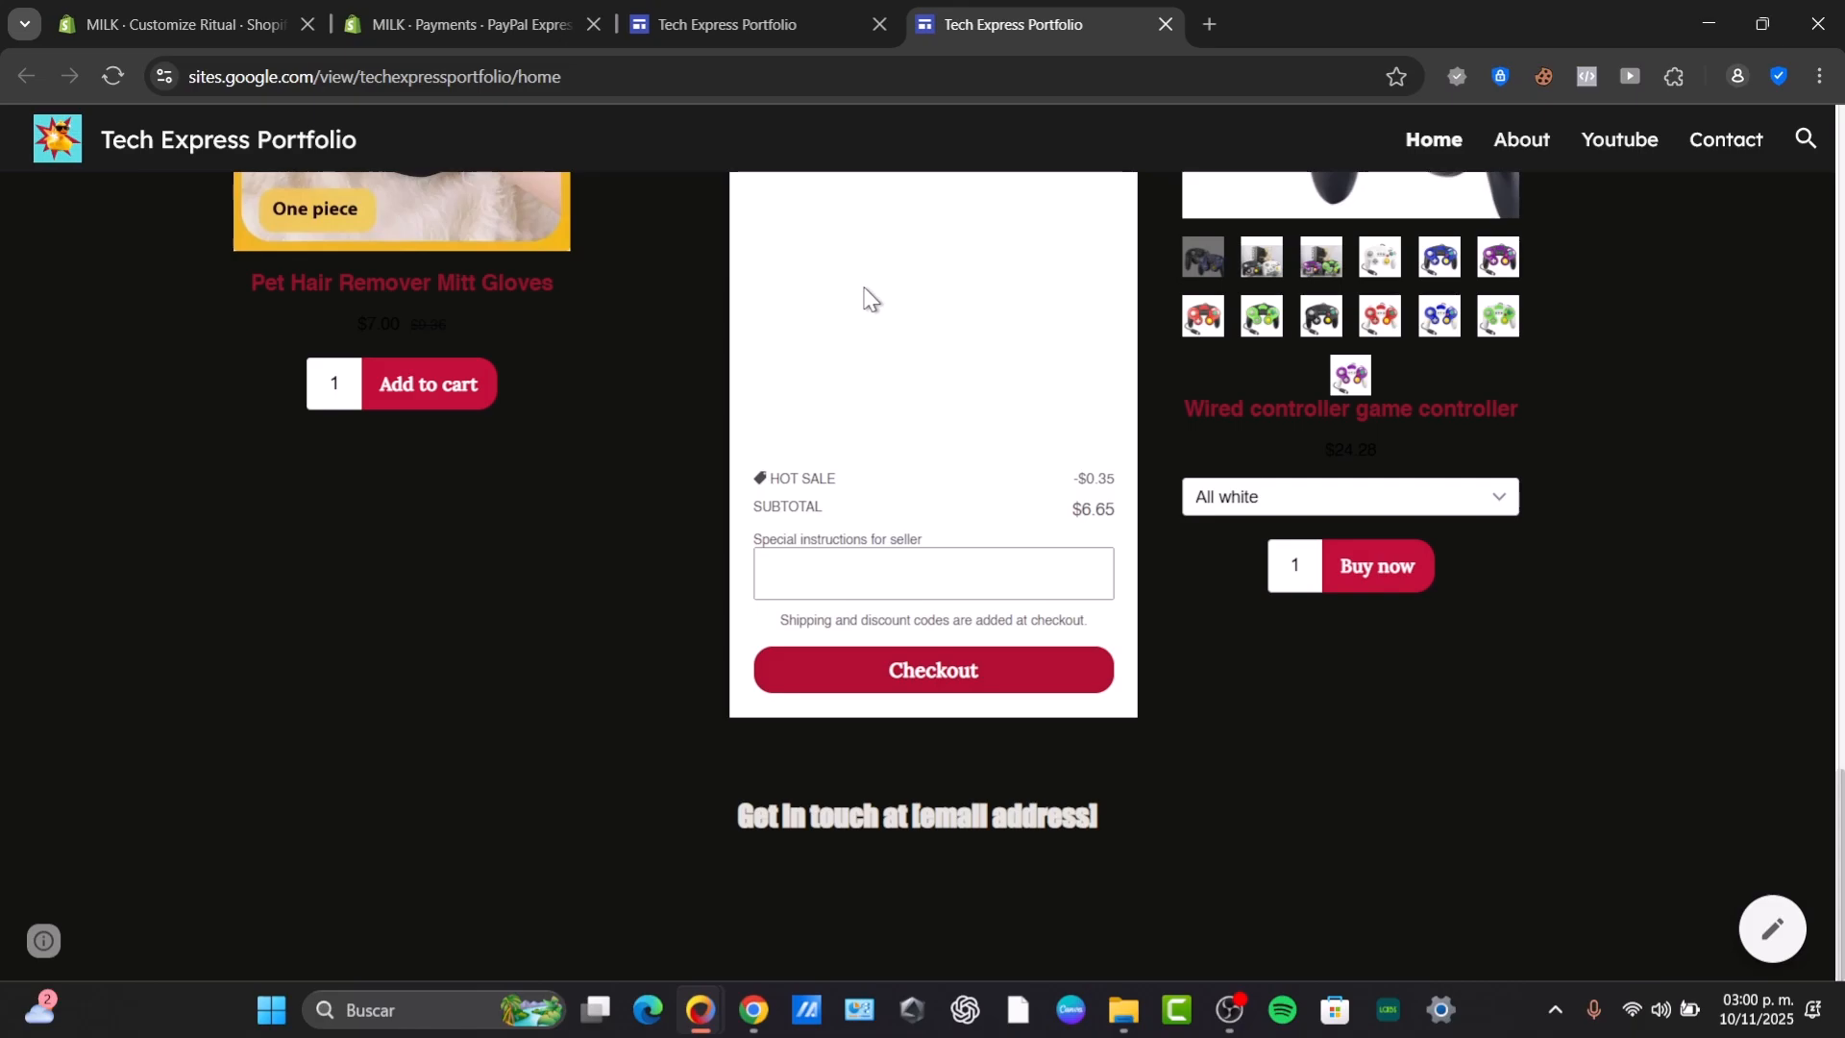
left_click(754, 15)
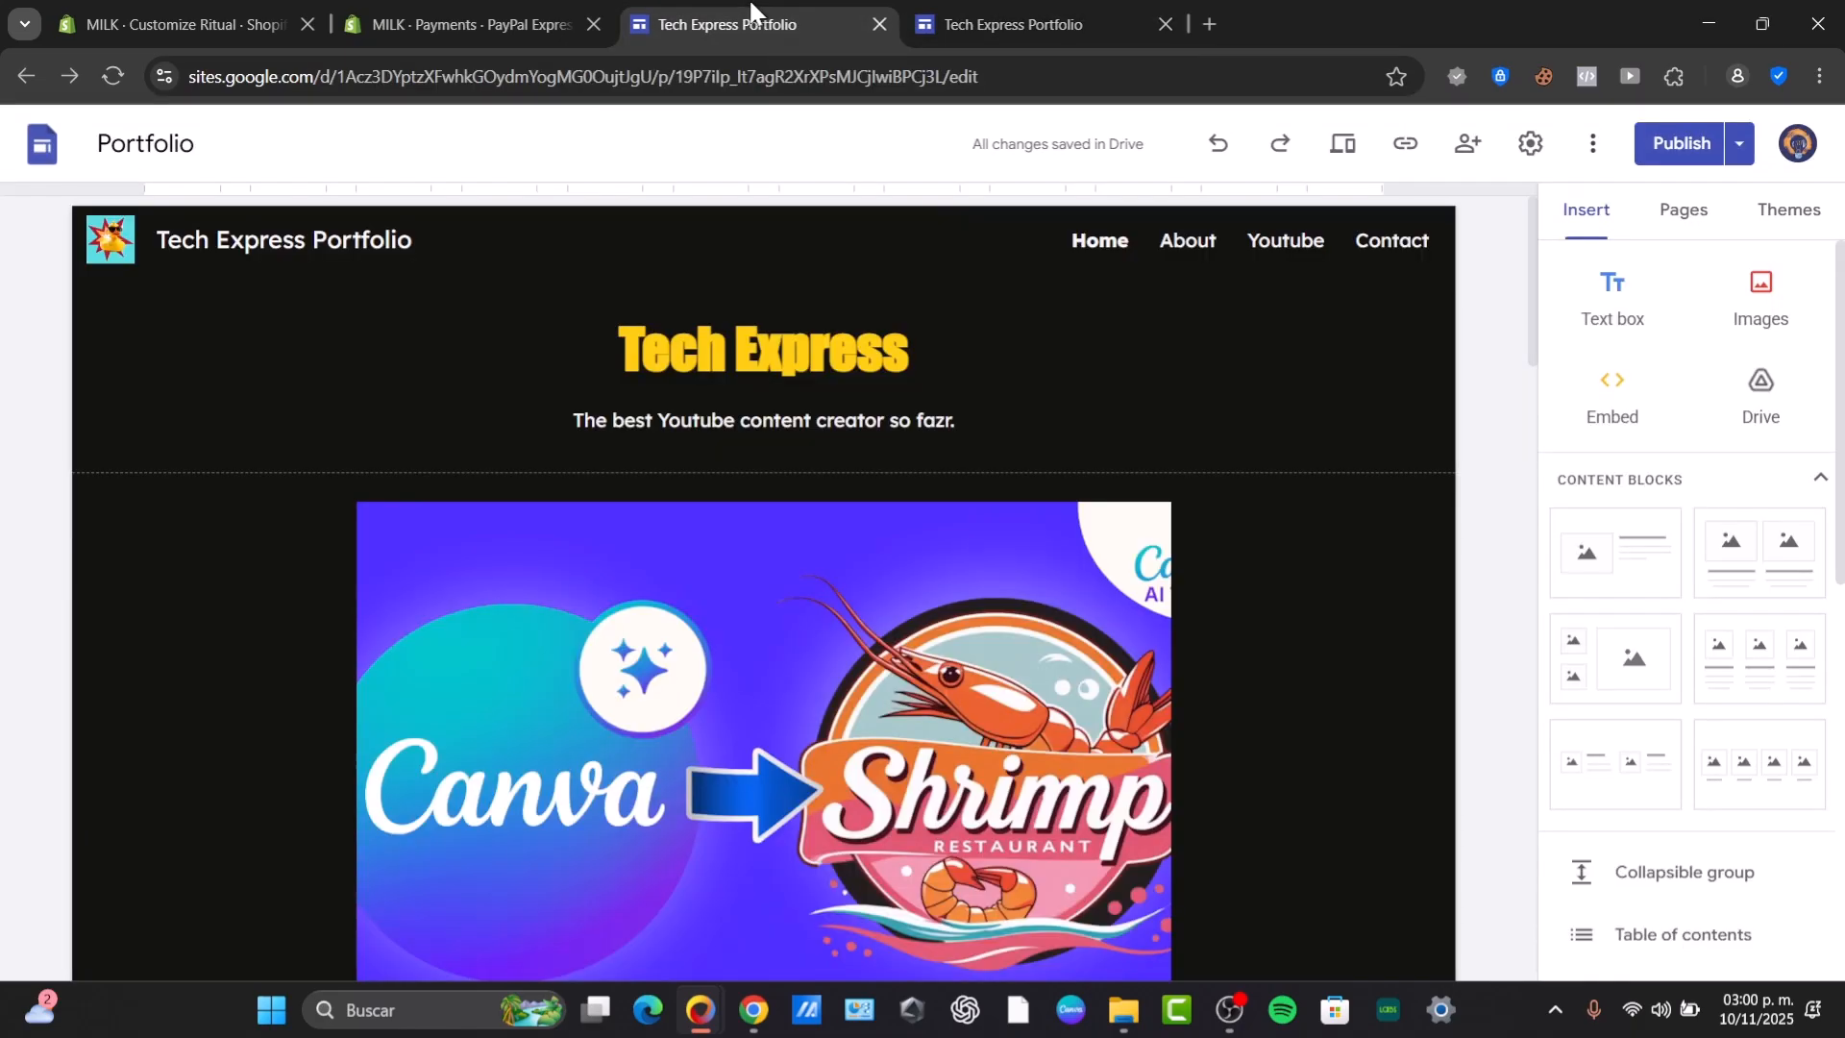
left_click(490, 12)
left_click(182, 24)
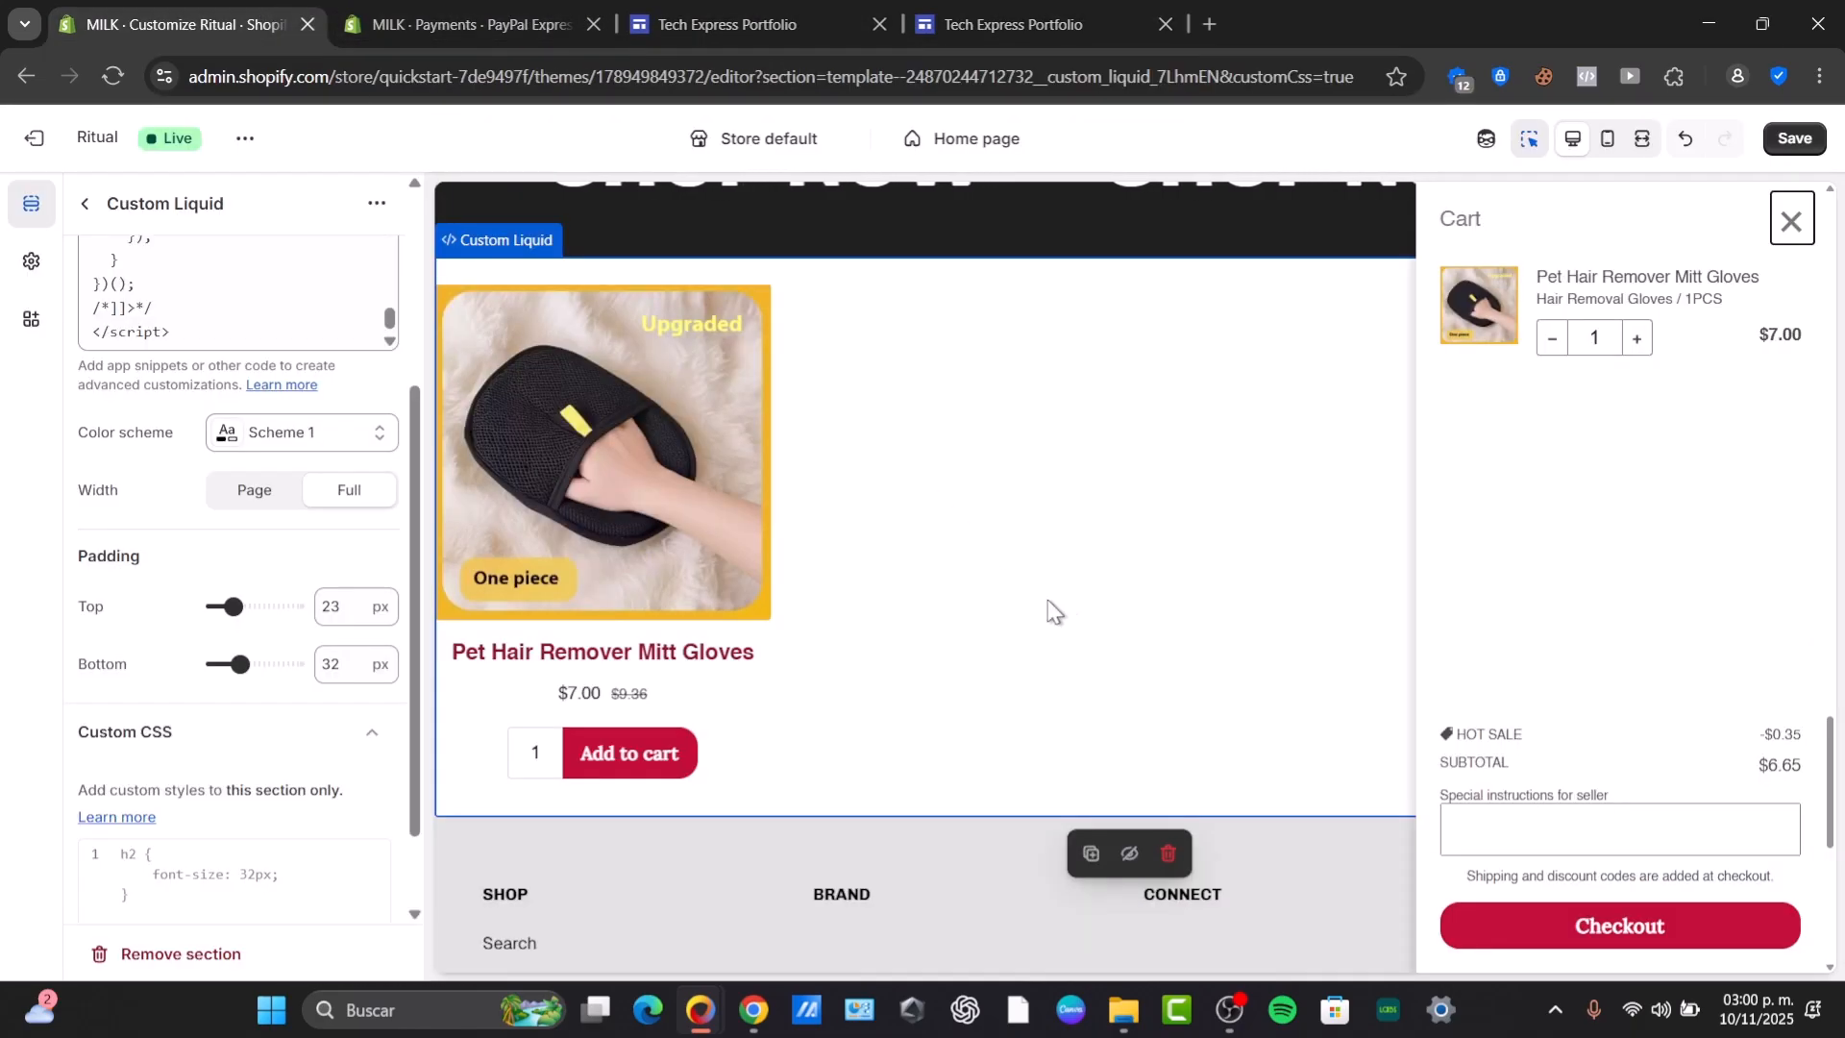
- Look through the home page preview and select the Featured collection section that holds the products
scroll(1067, 615, "up", 5)
scroll(1101, 632, "up", 3)
scroll(1101, 632, "down", 3)
left_click(997, 478)
scroll(996, 476, "down", 12)
scroll(998, 477, "down", 2)
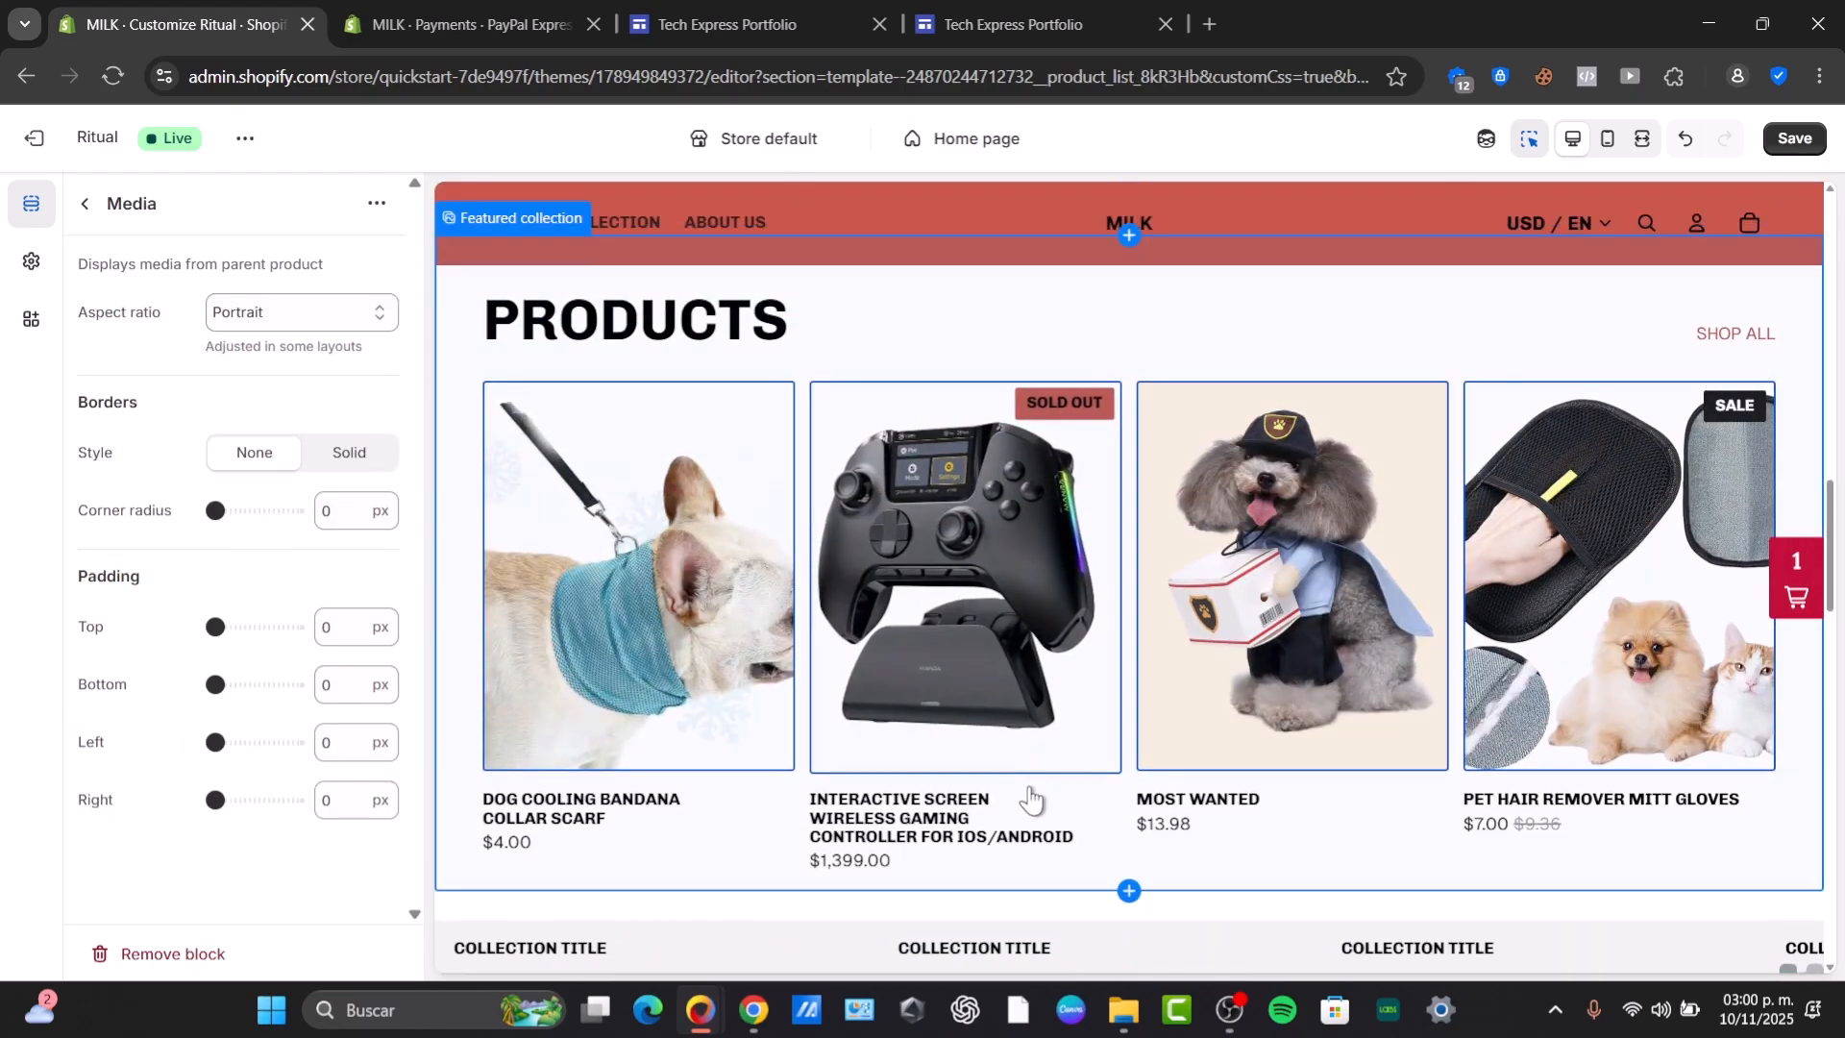
left_click(1149, 841)
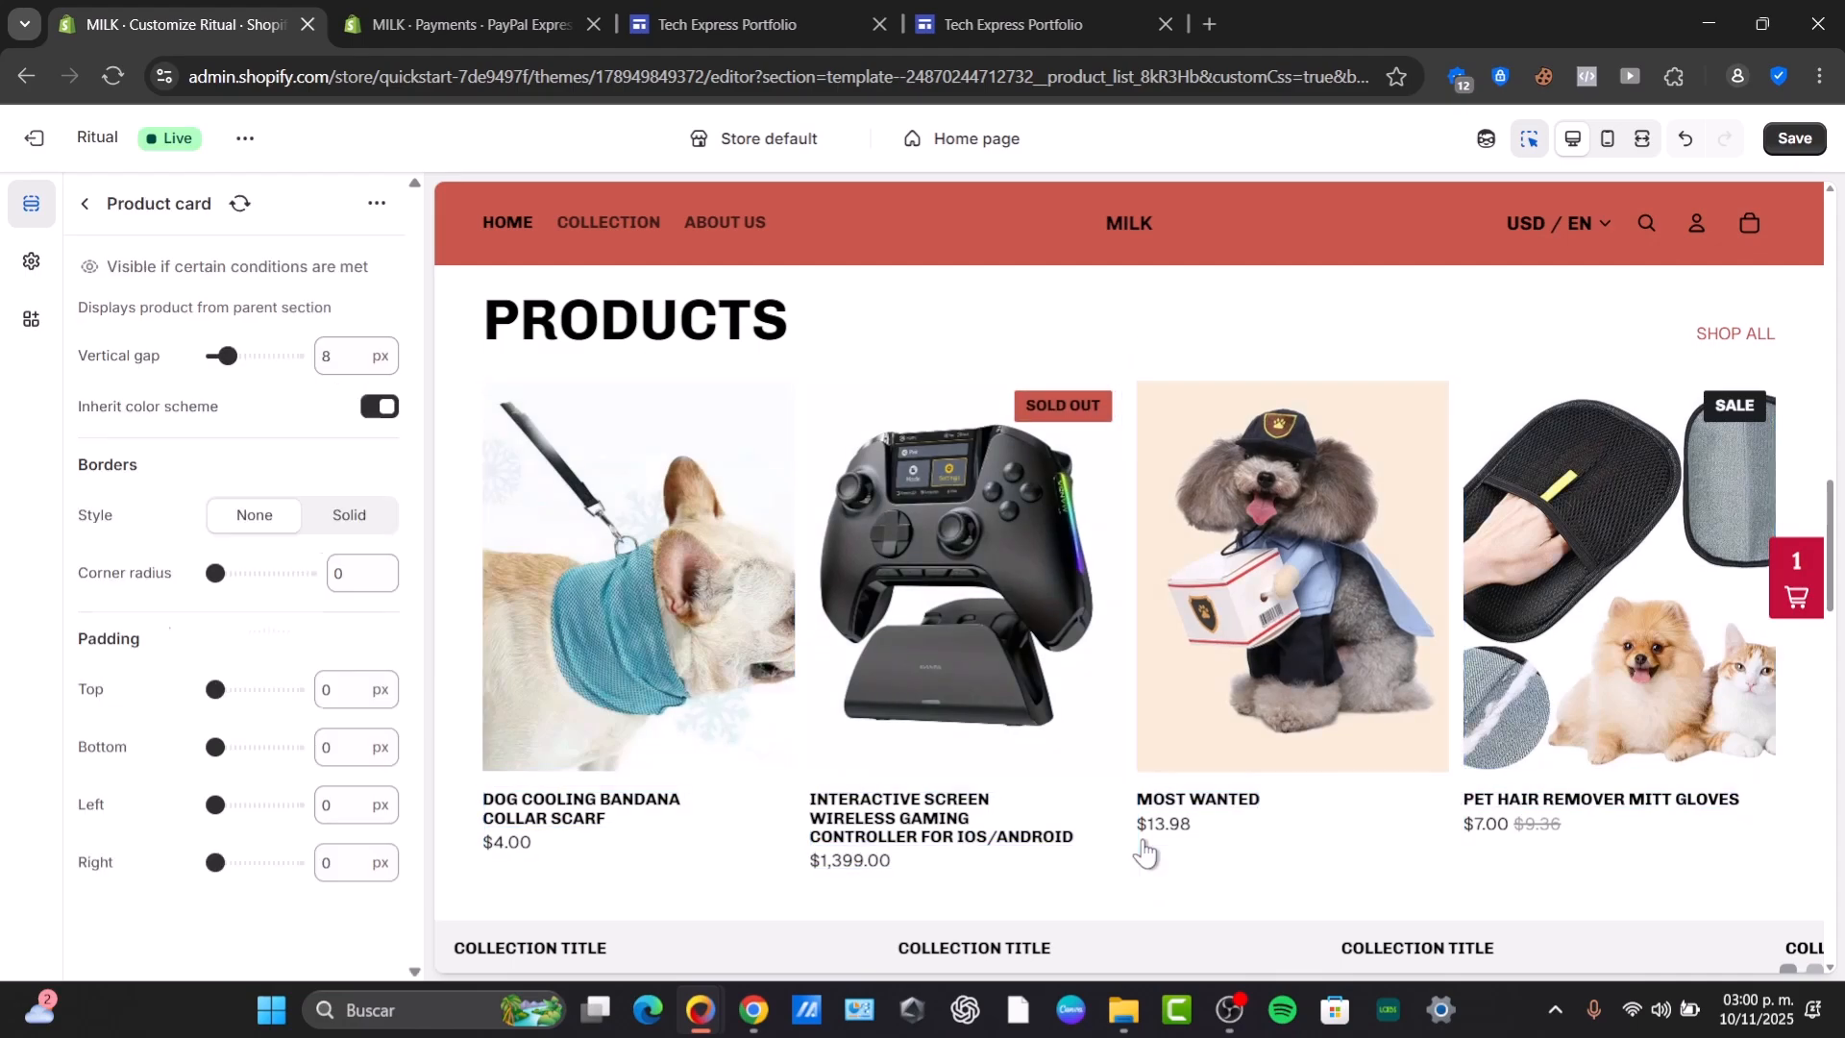
left_click(1193, 896)
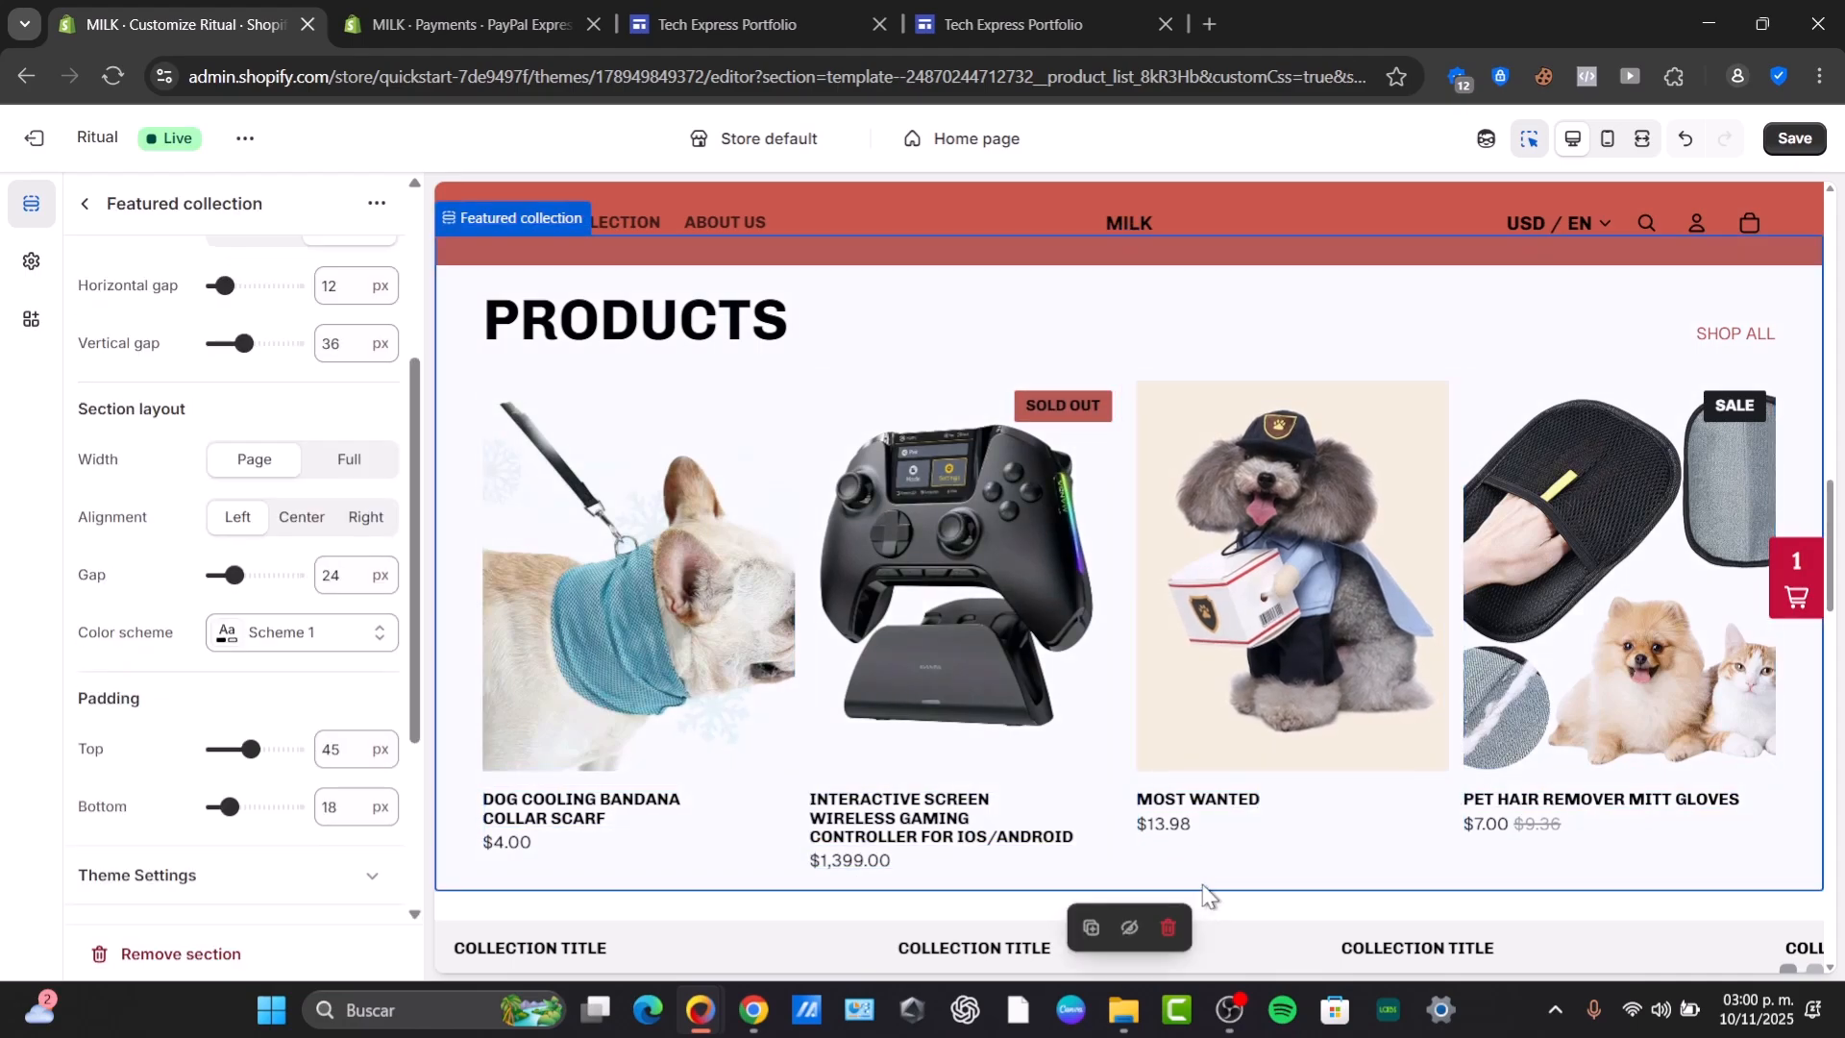
- Return to the home page section list and open the AI block generator for a new template section
scroll(260, 610, "up", 3)
left_click(84, 203)
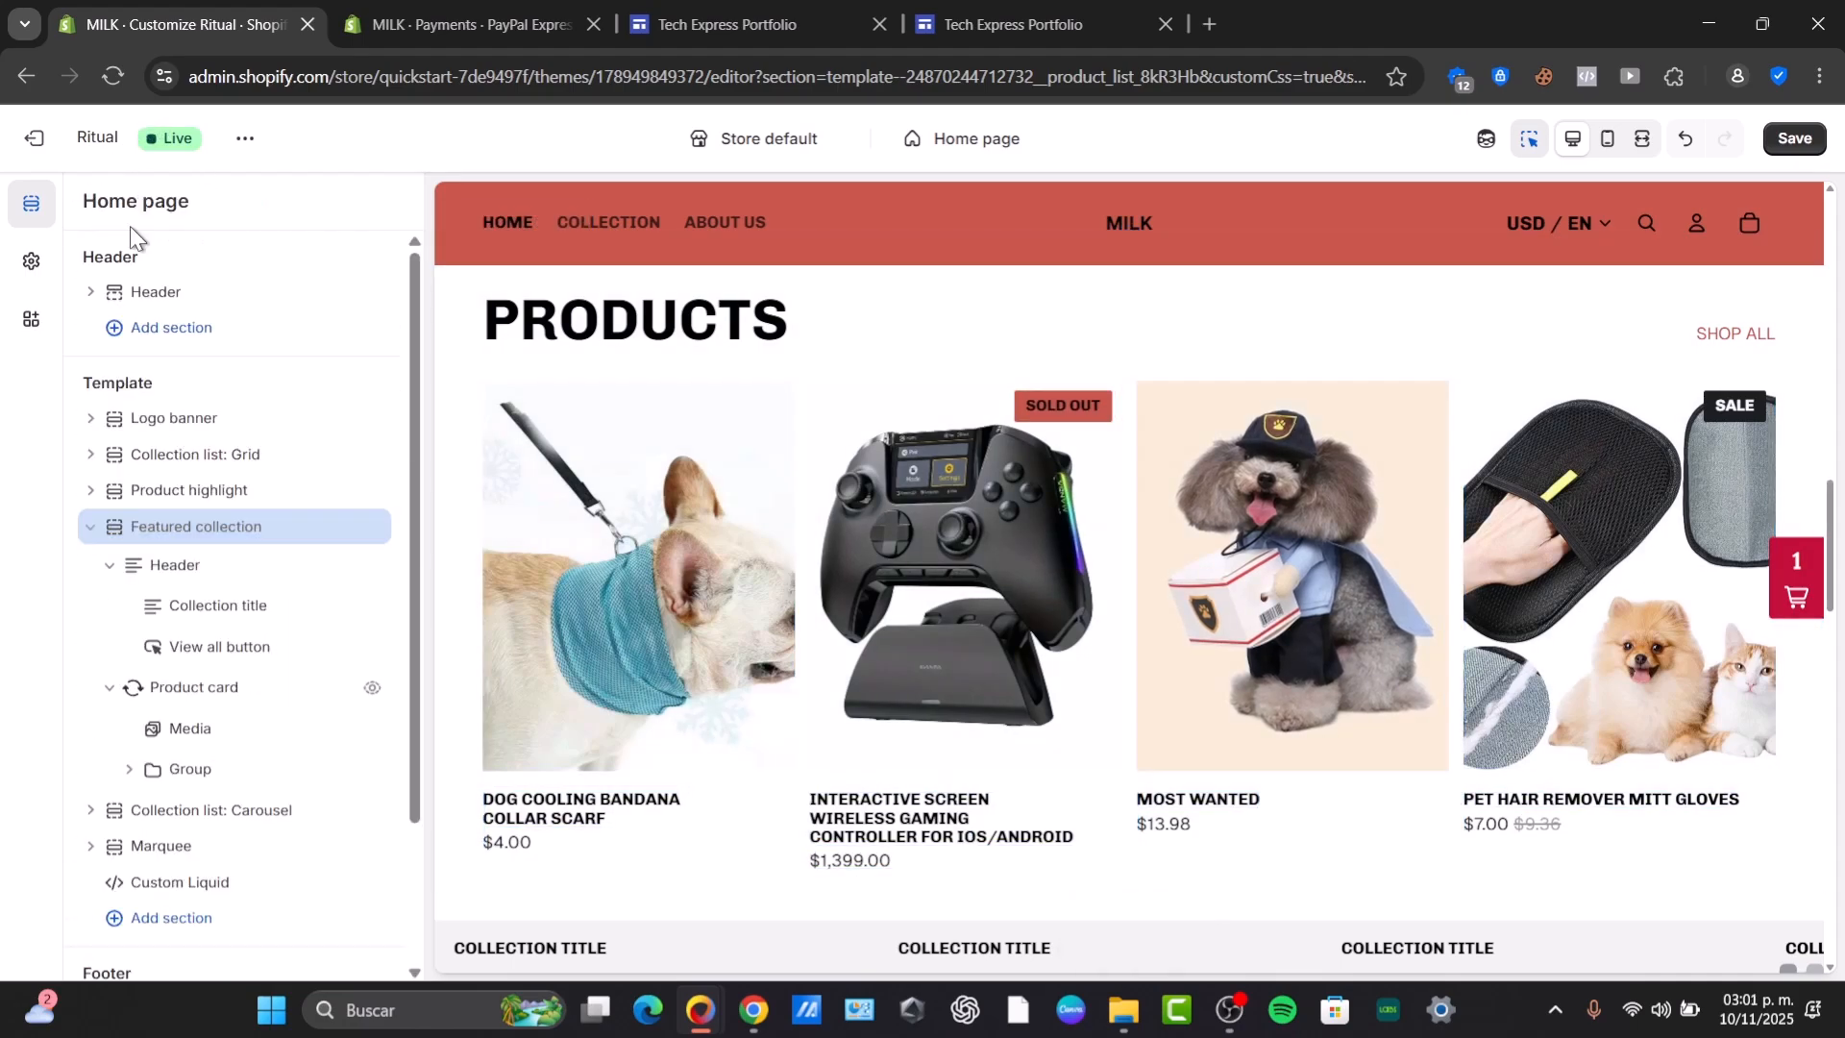
scroll(259, 615, "down", 2)
left_click(191, 738)
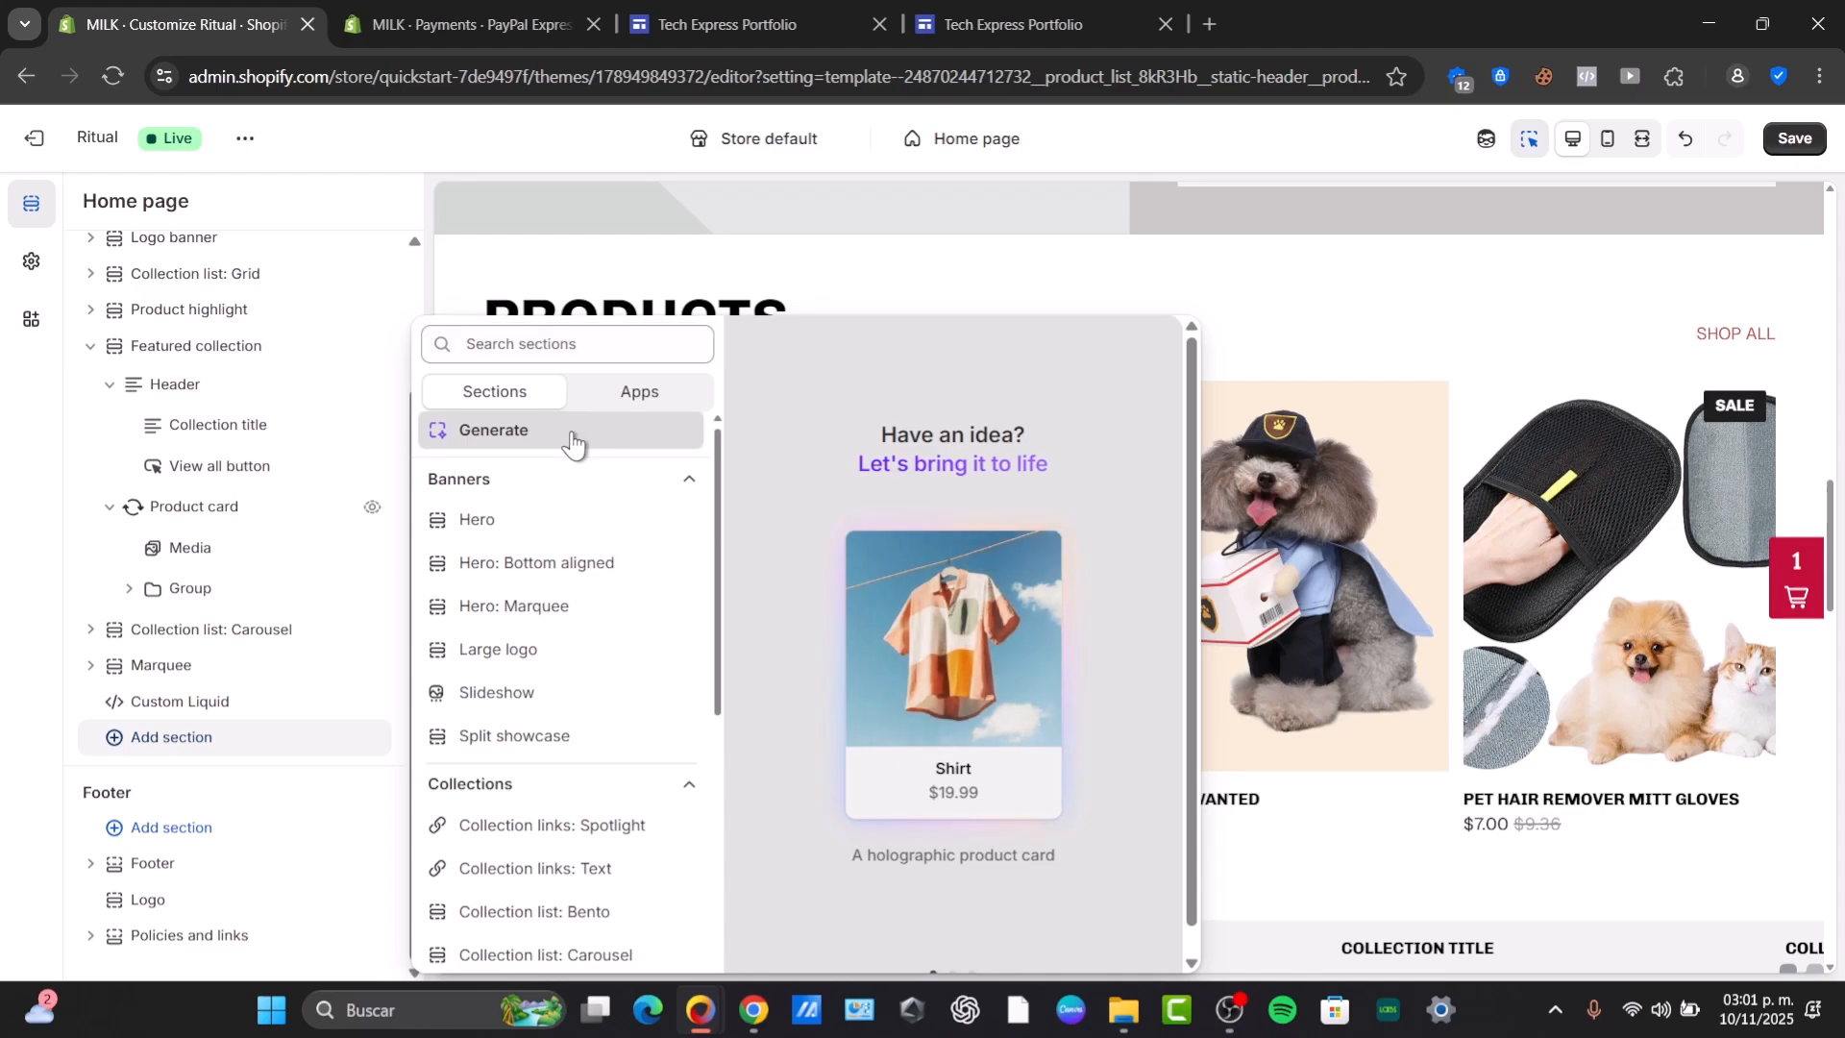
left_click(574, 442)
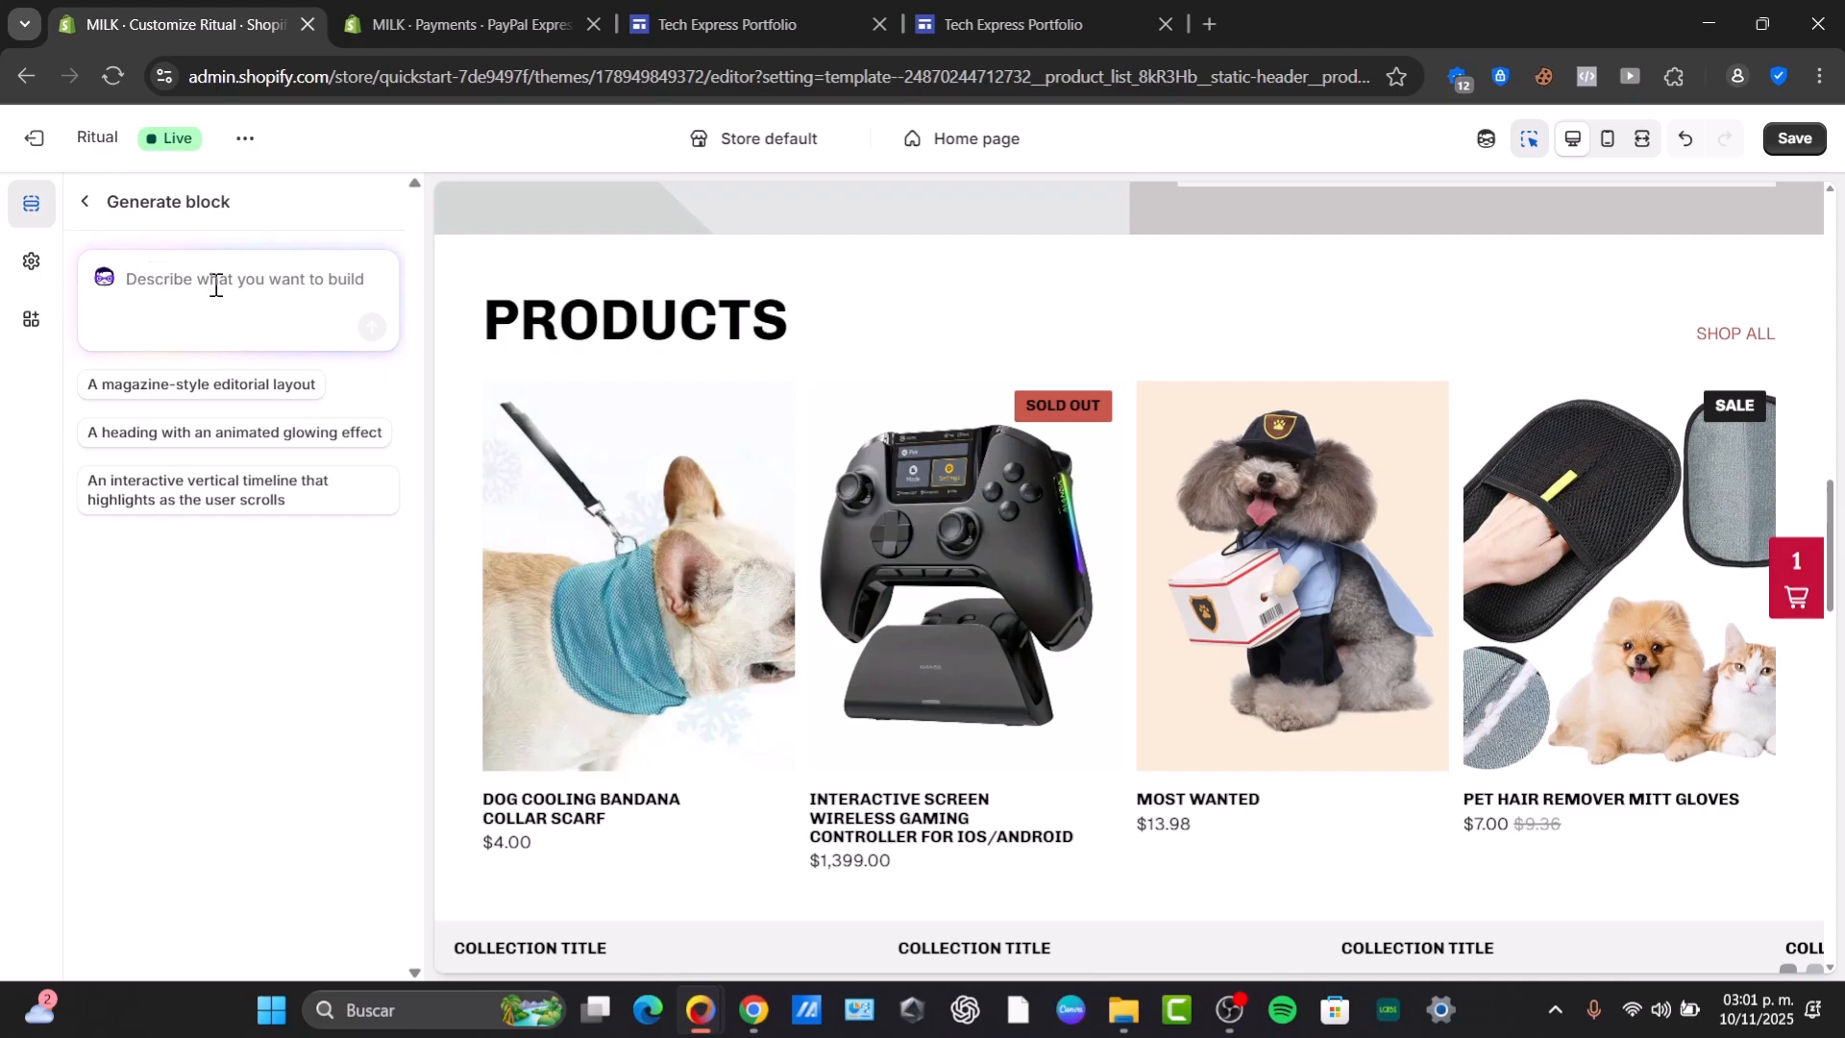
mouse_move(1121, 903)
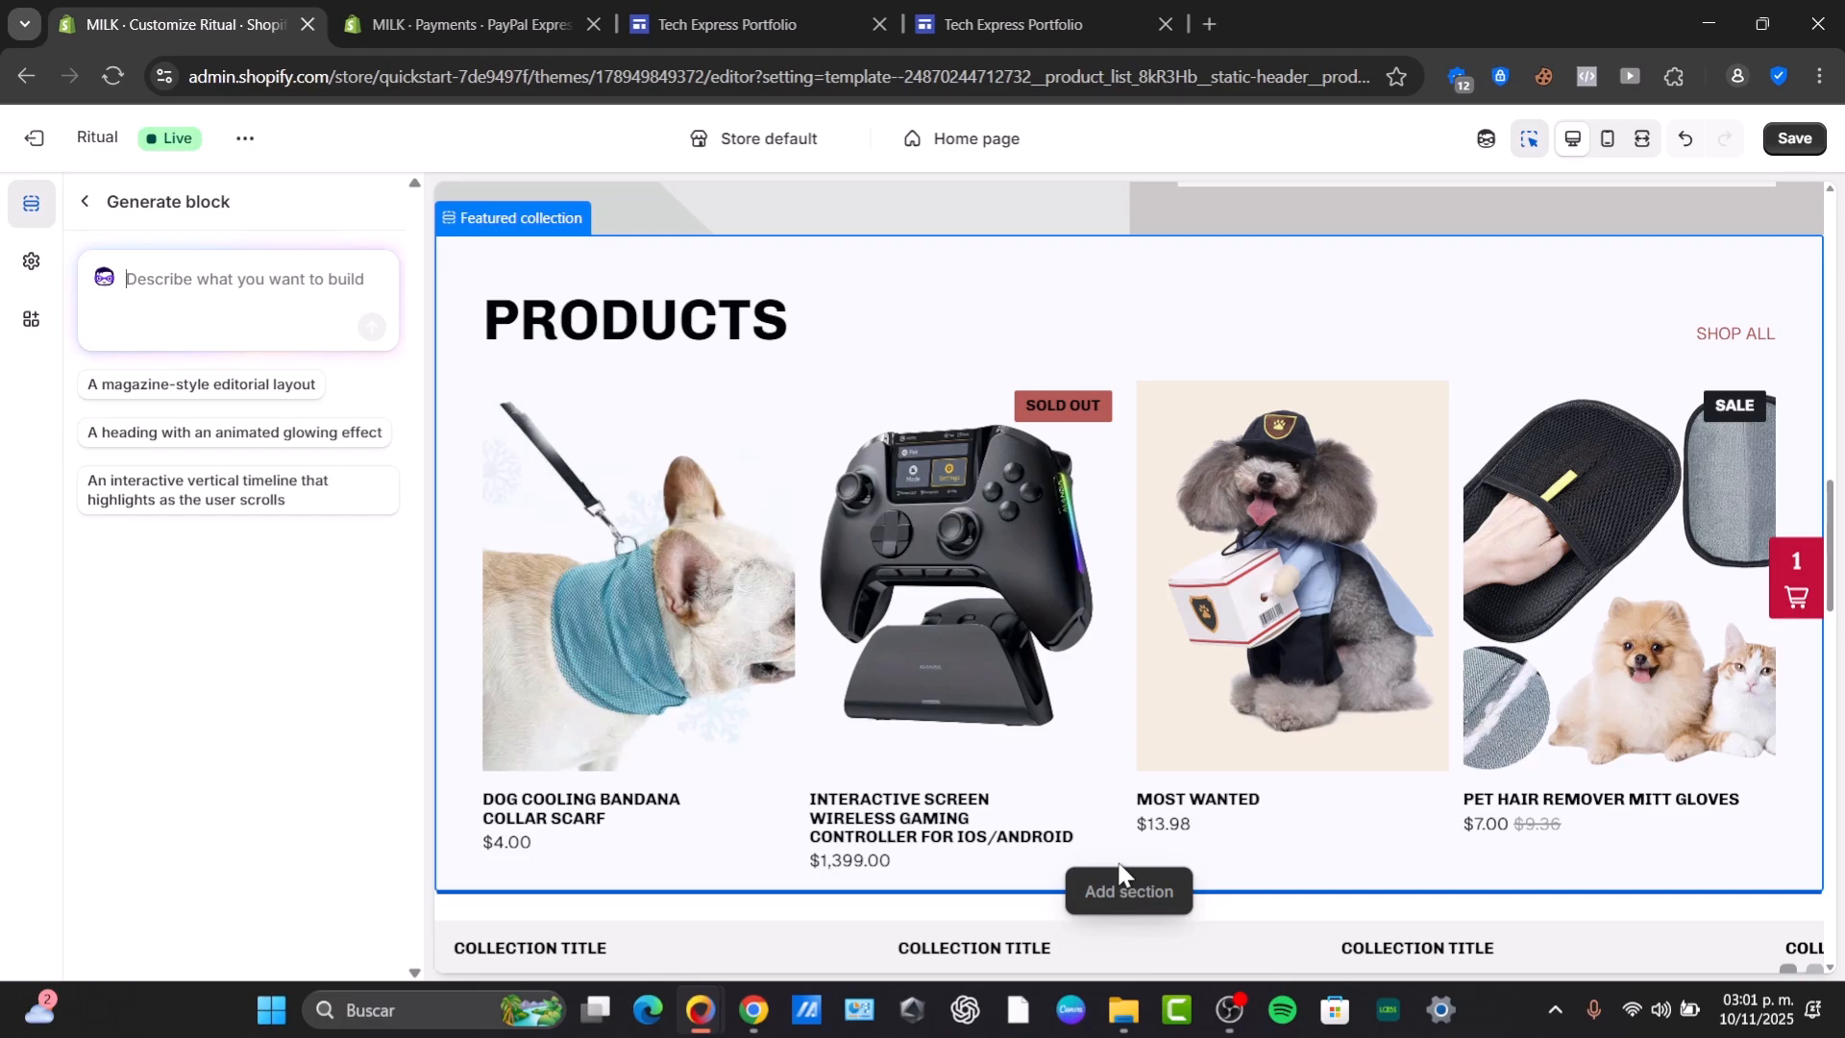
left_click(725, 21)
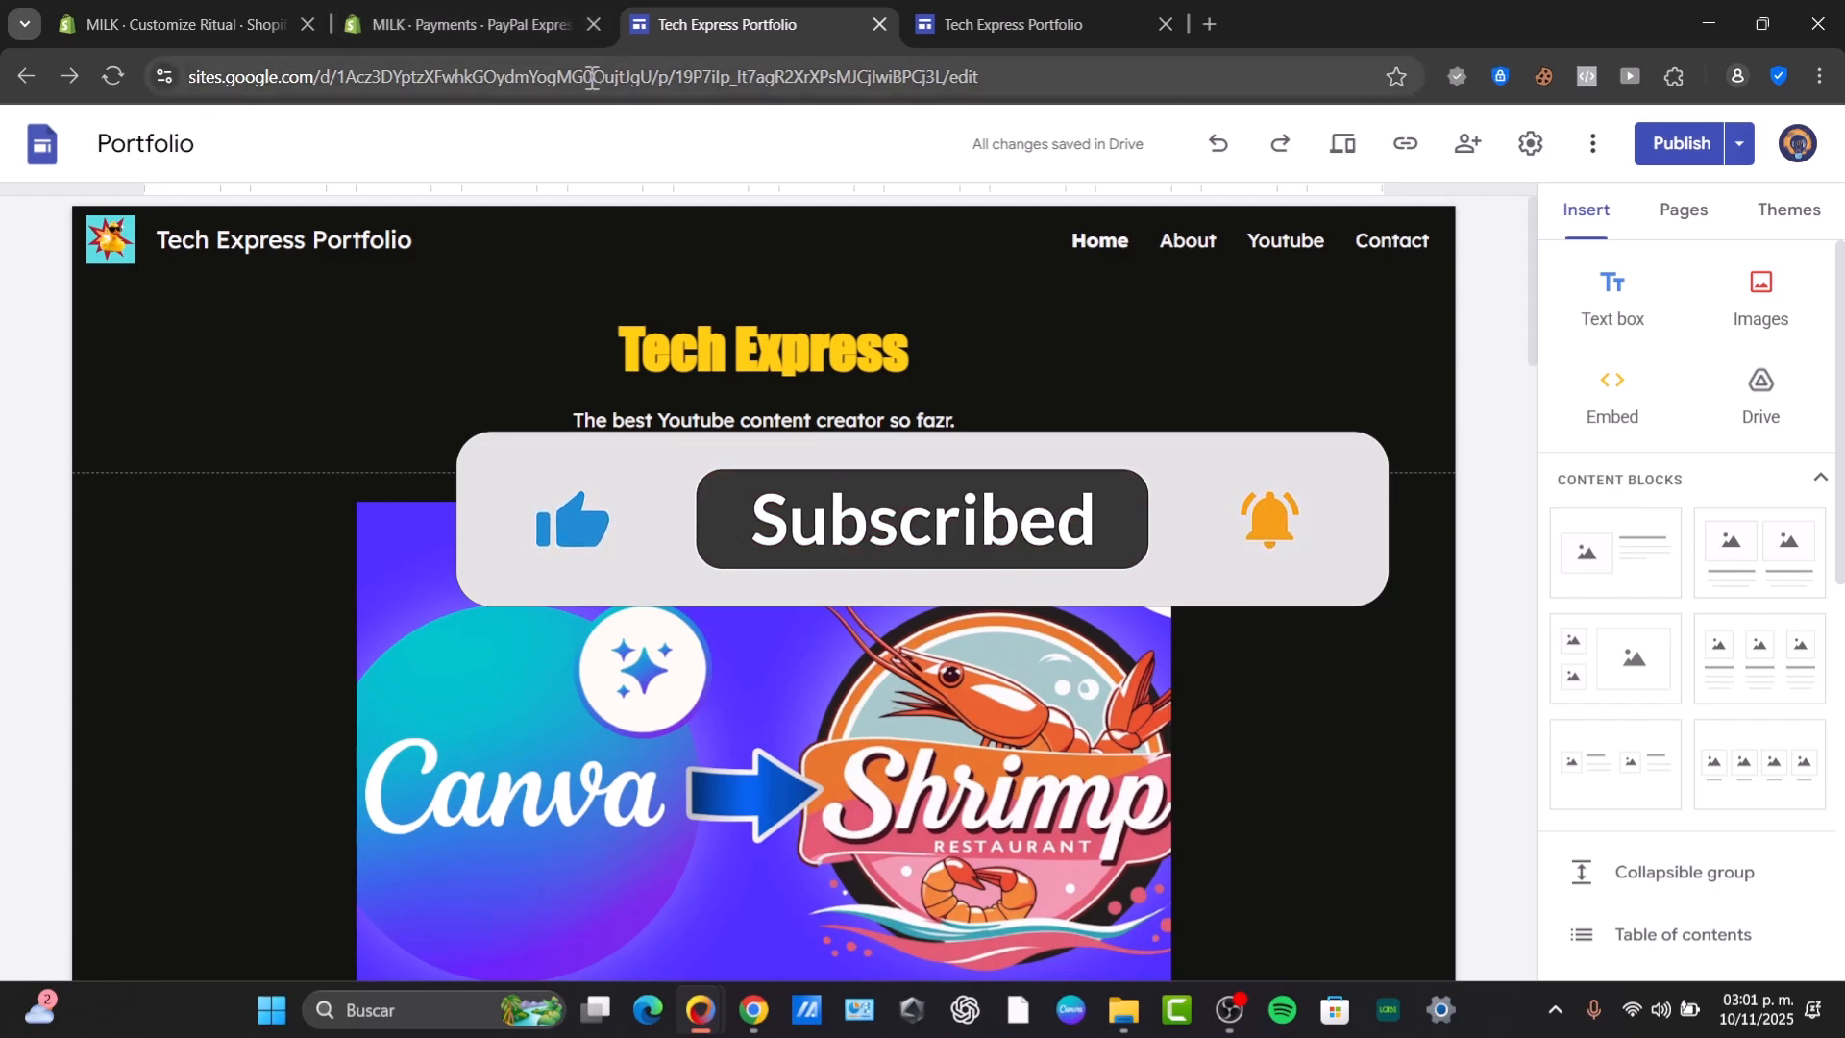
left_click(558, 12)
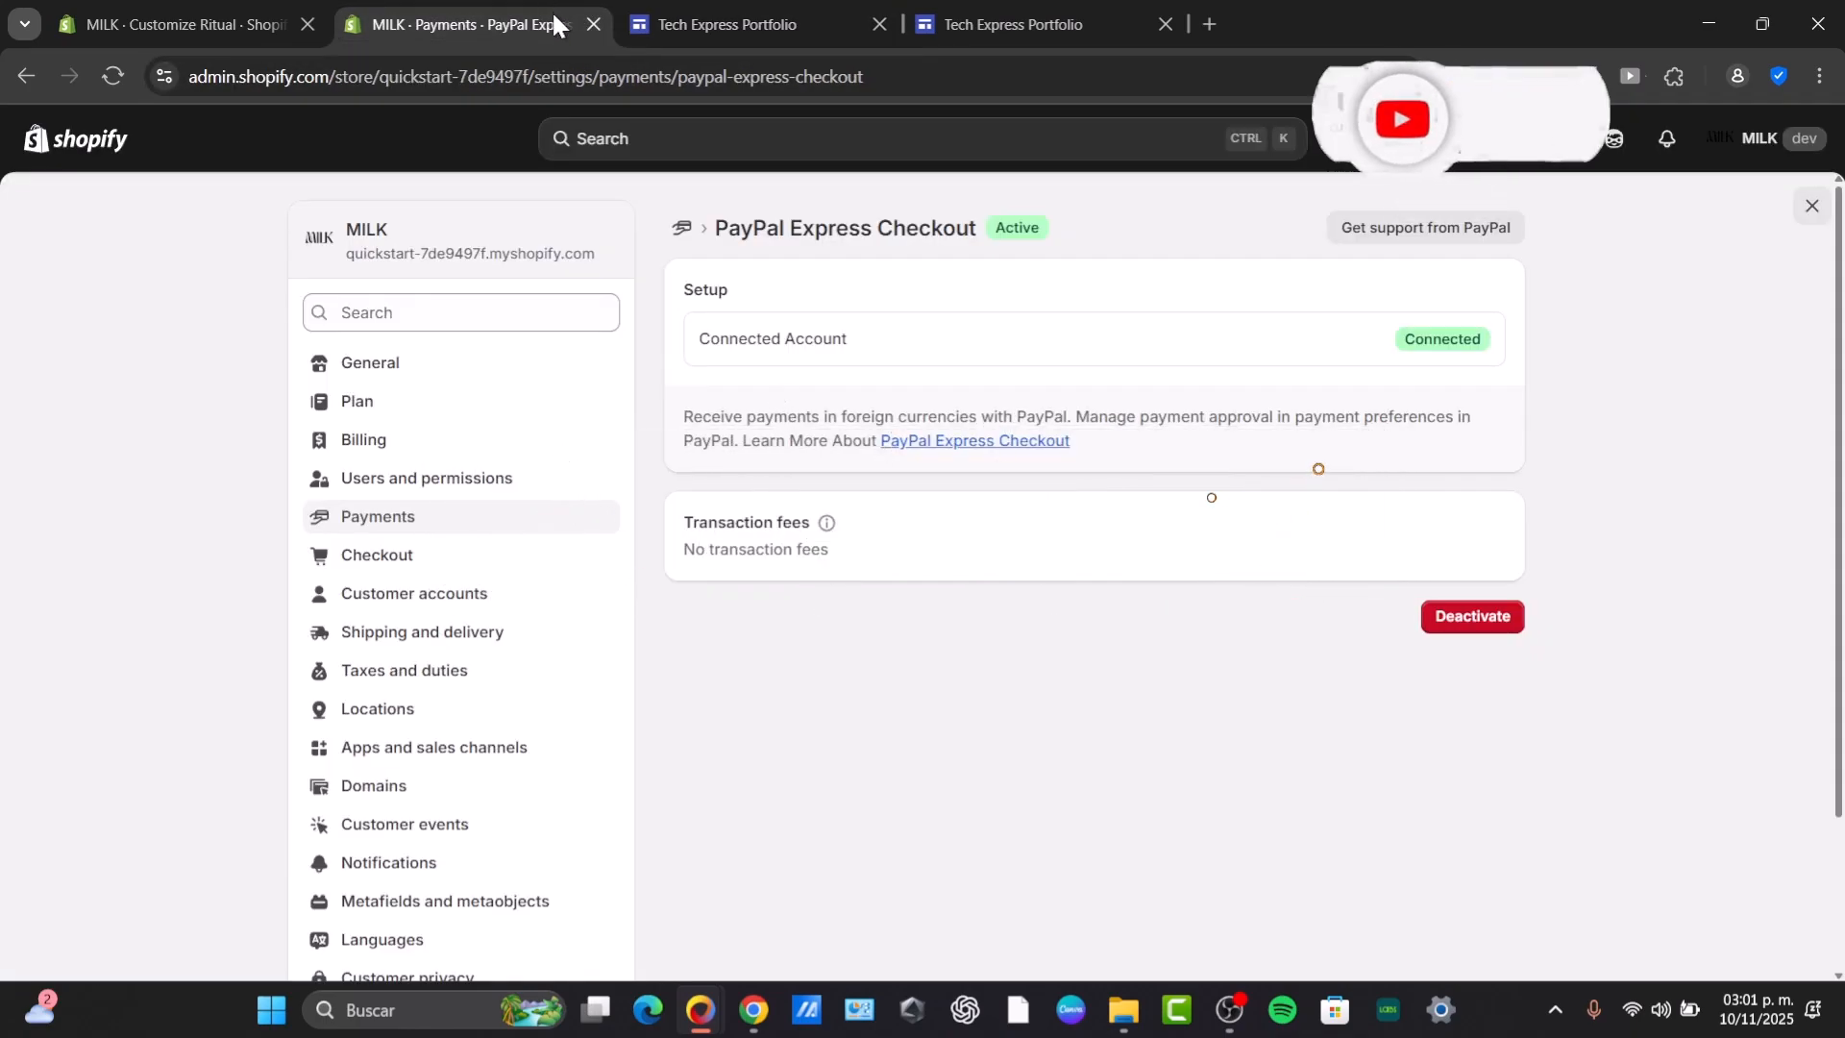
left_click(245, 14)
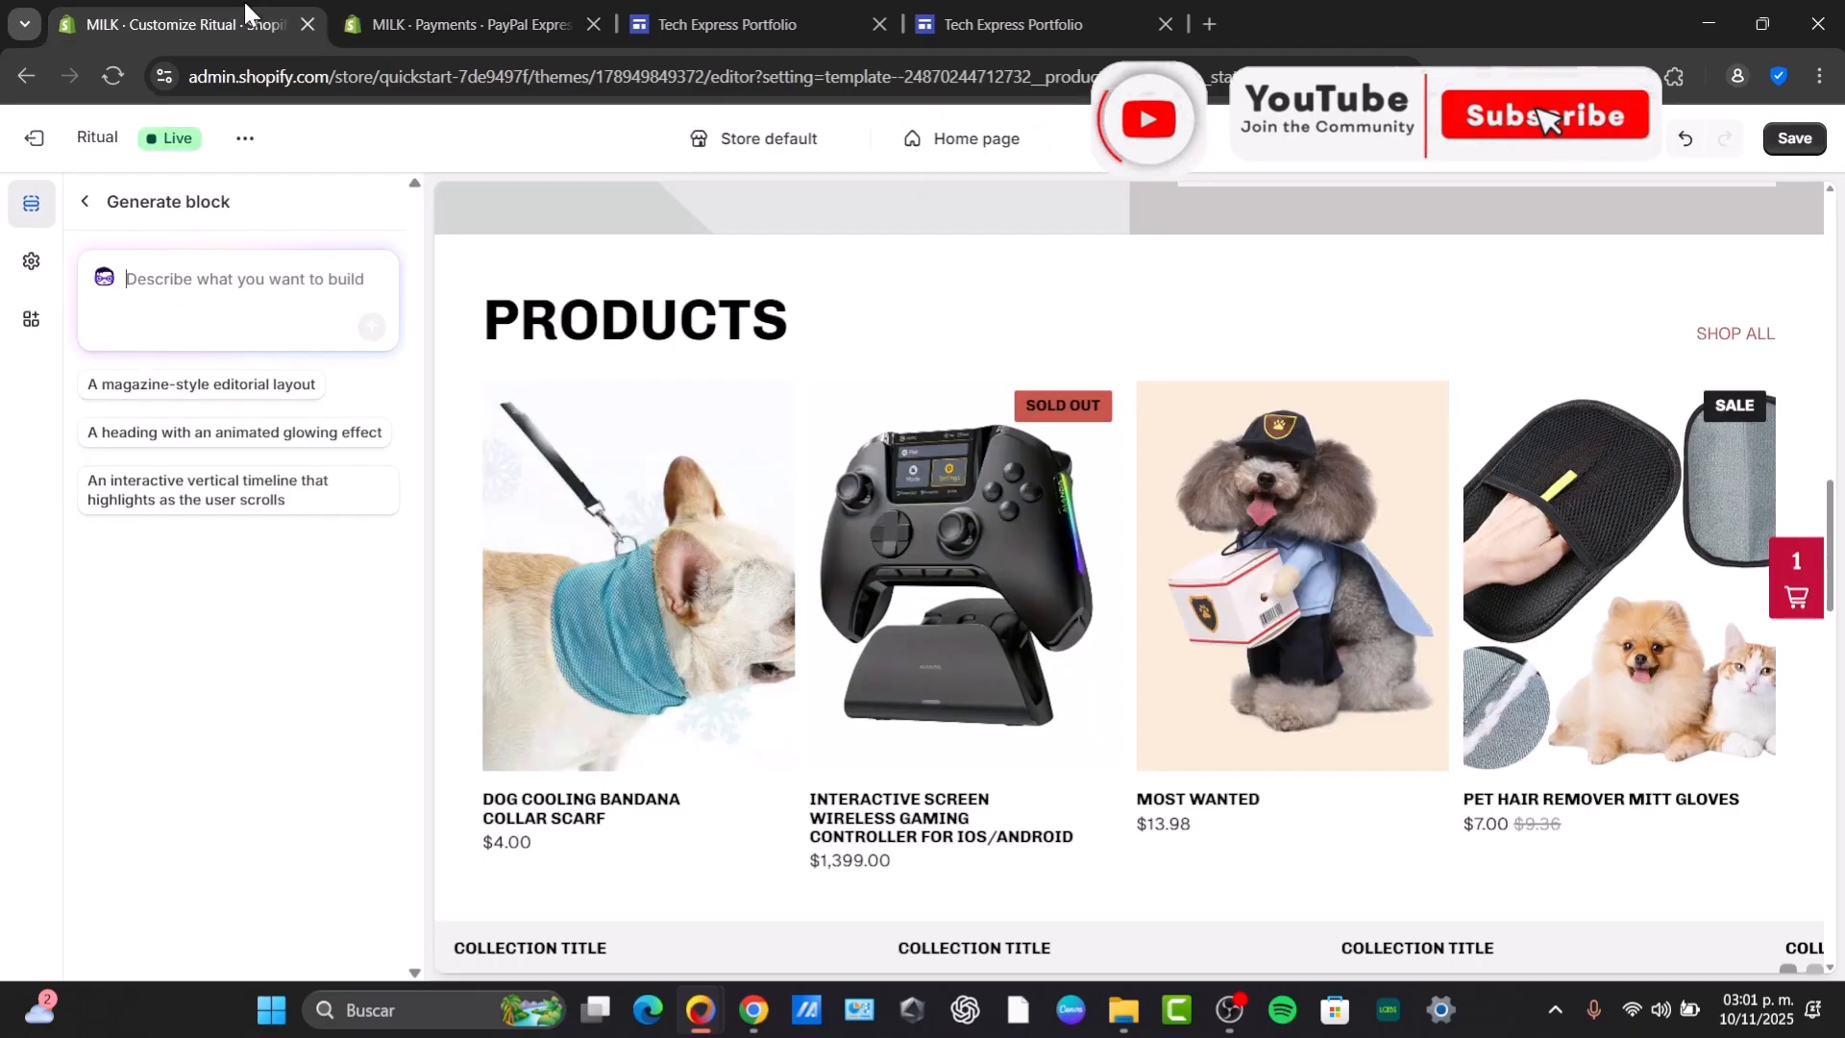